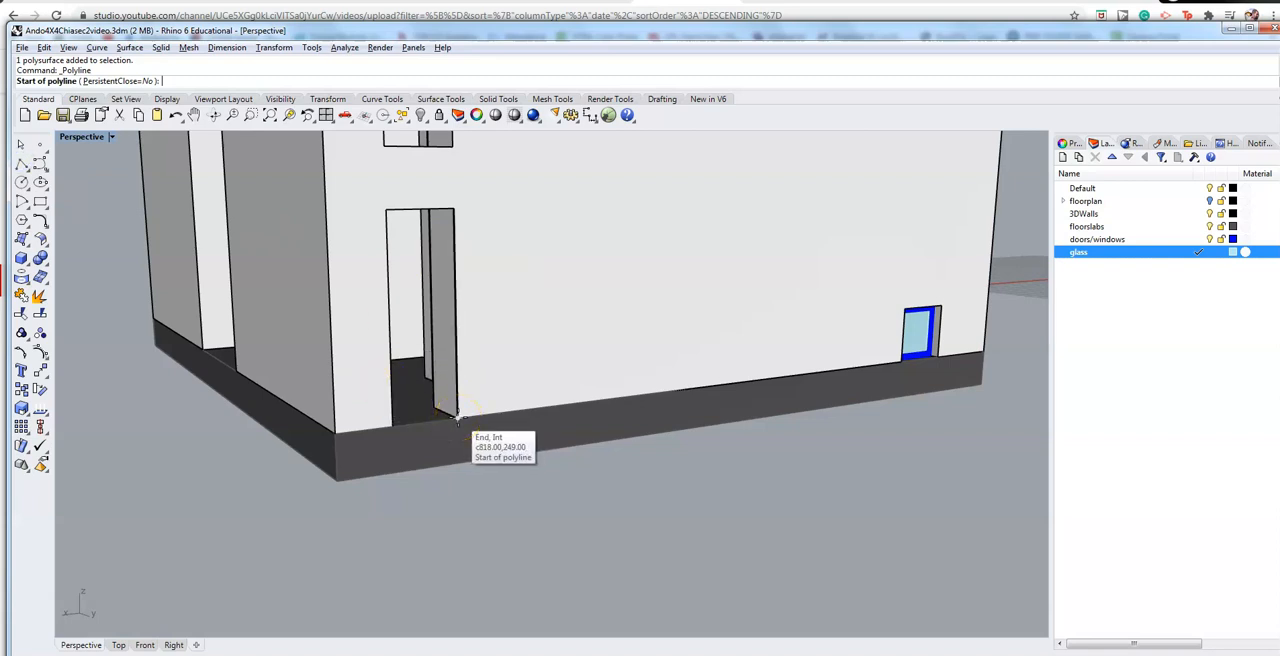
Step: Abandon the polyline started on the glass layer and make doors/windows the current layer
{"action": "left_click", "coordinate": [457, 416]}
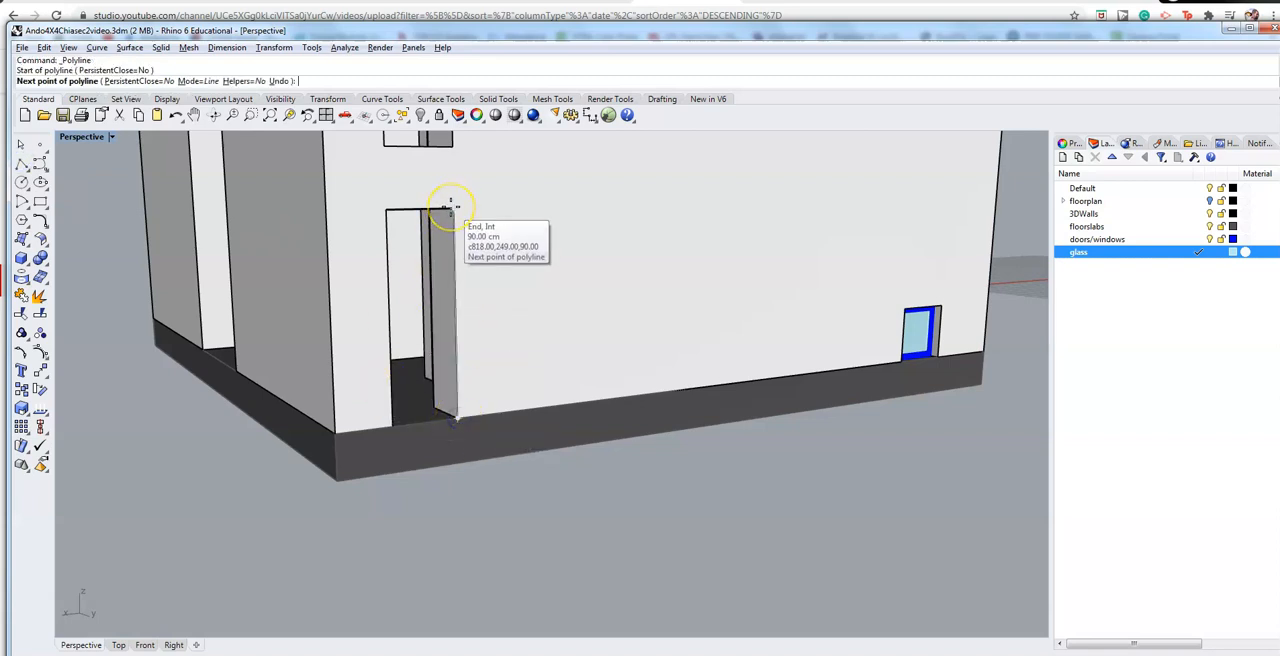
{"action": "key", "text": "Escape"}
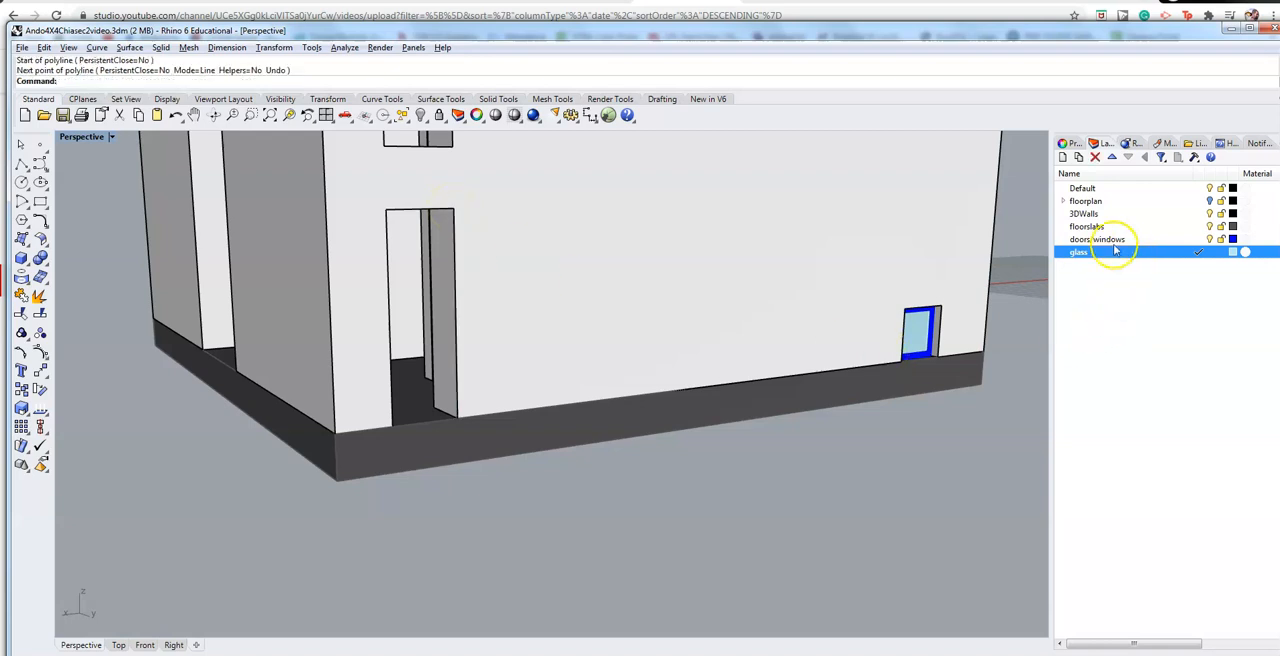
{"action": "left_click", "coordinate": [1100, 240]}
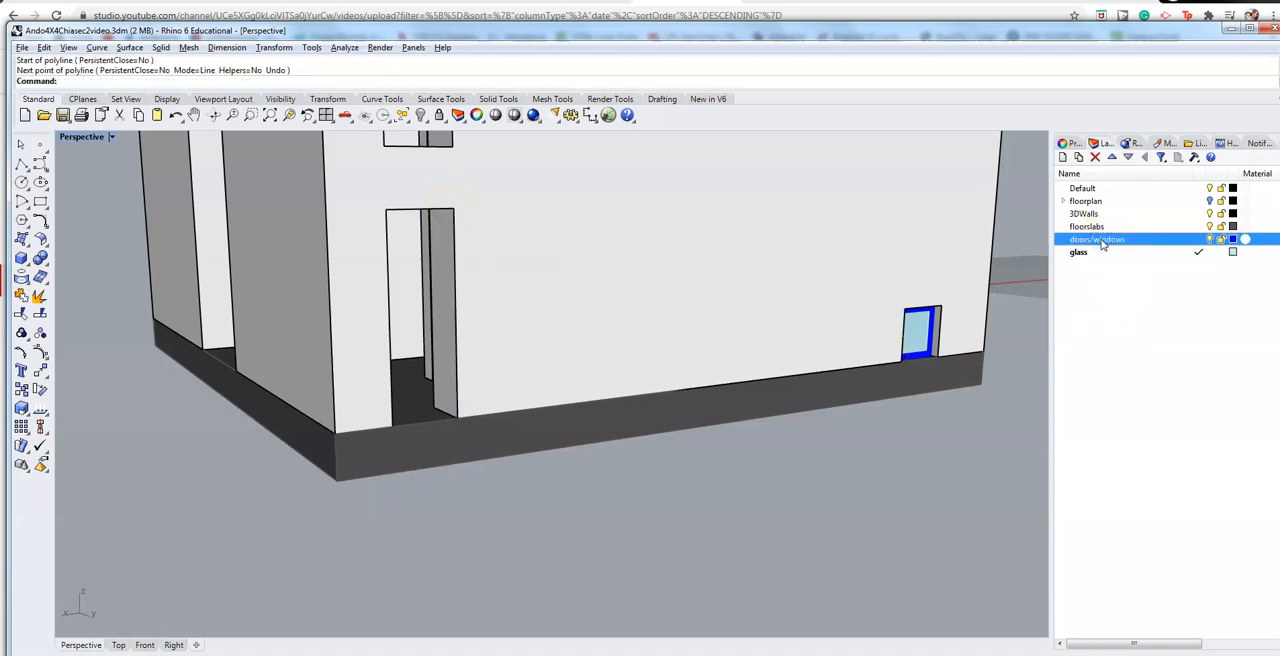
{"action": "left_click", "coordinate": [1199, 240]}
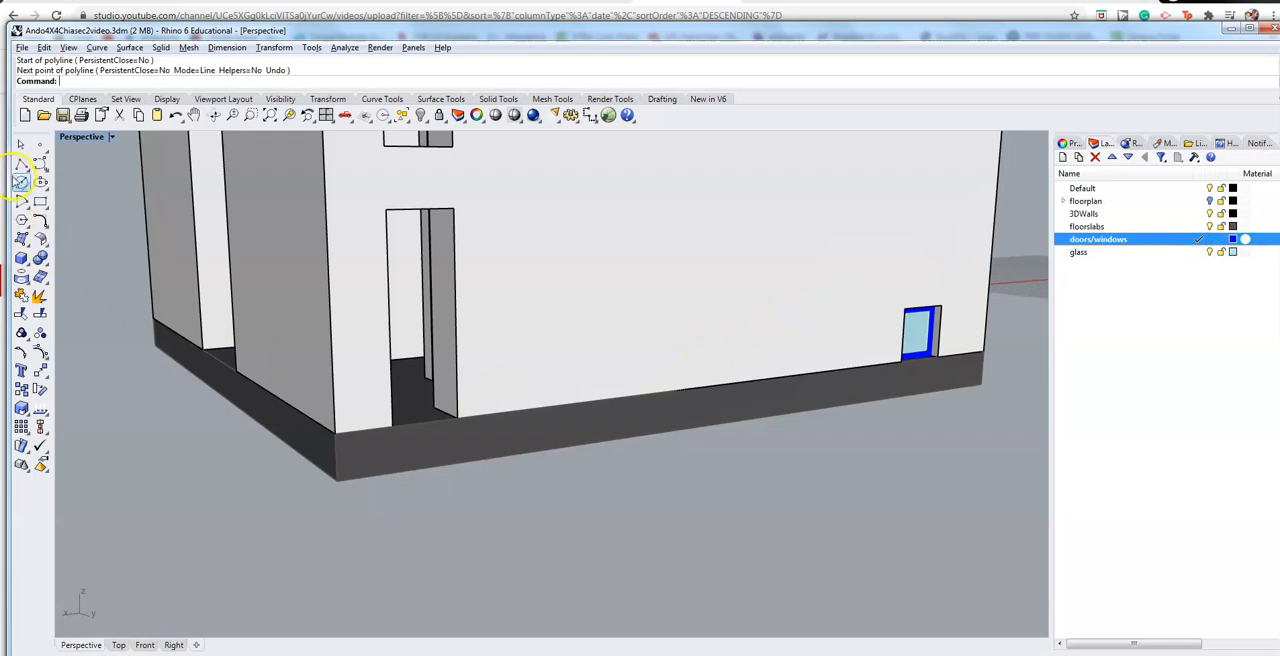
Step: Draw a closed polyline around the four corners of the tall doorway opening, 30 cm wide and 90 cm high
{"action": "left_click", "coordinate": [21, 182]}
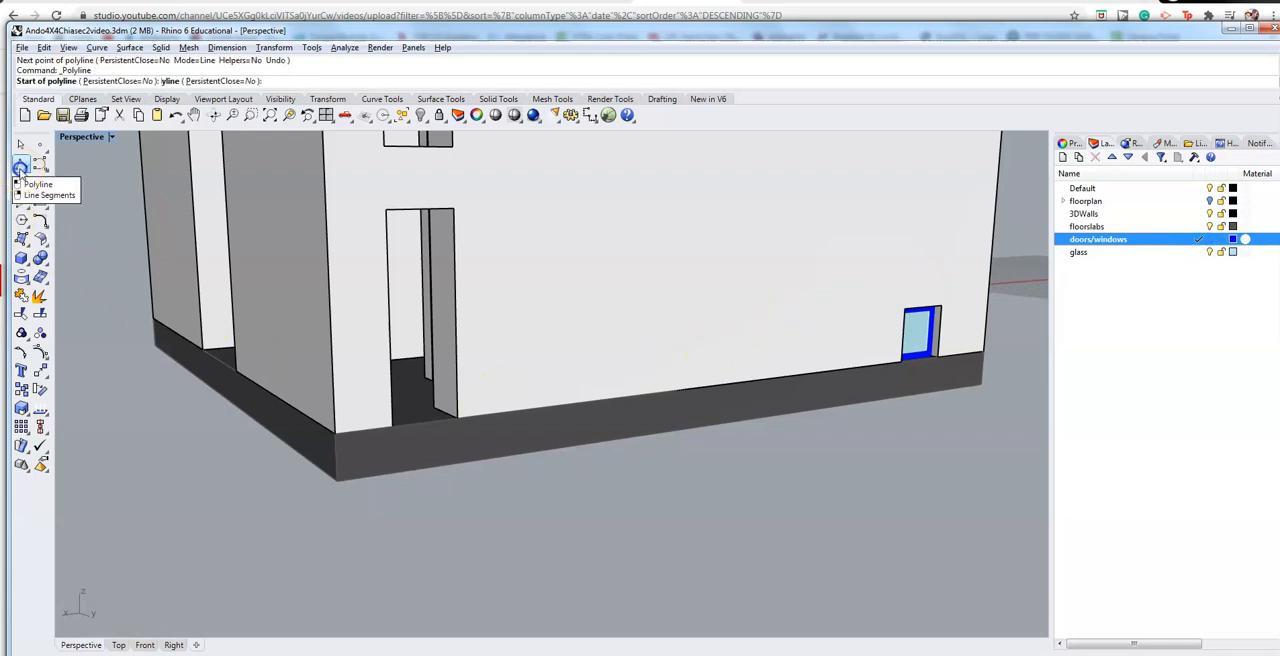
{"action": "left_click", "coordinate": [458, 415]}
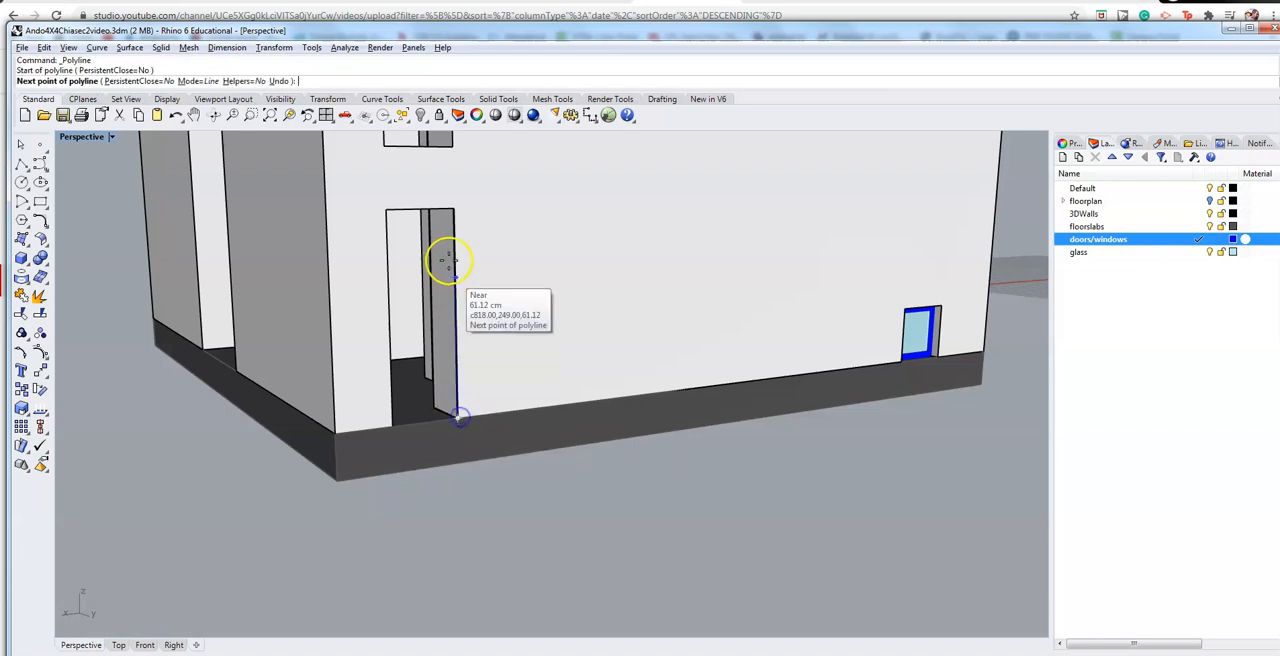
{"action": "left_click", "coordinate": [454, 211]}
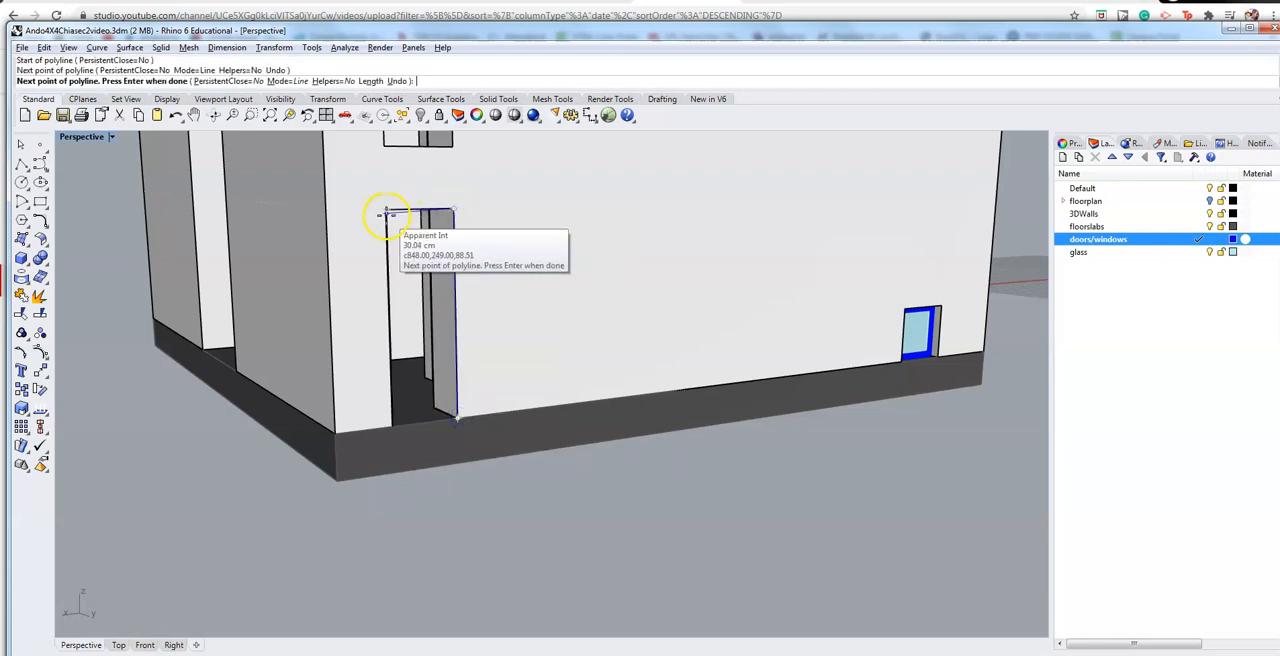
{"action": "left_click", "coordinate": [385, 211]}
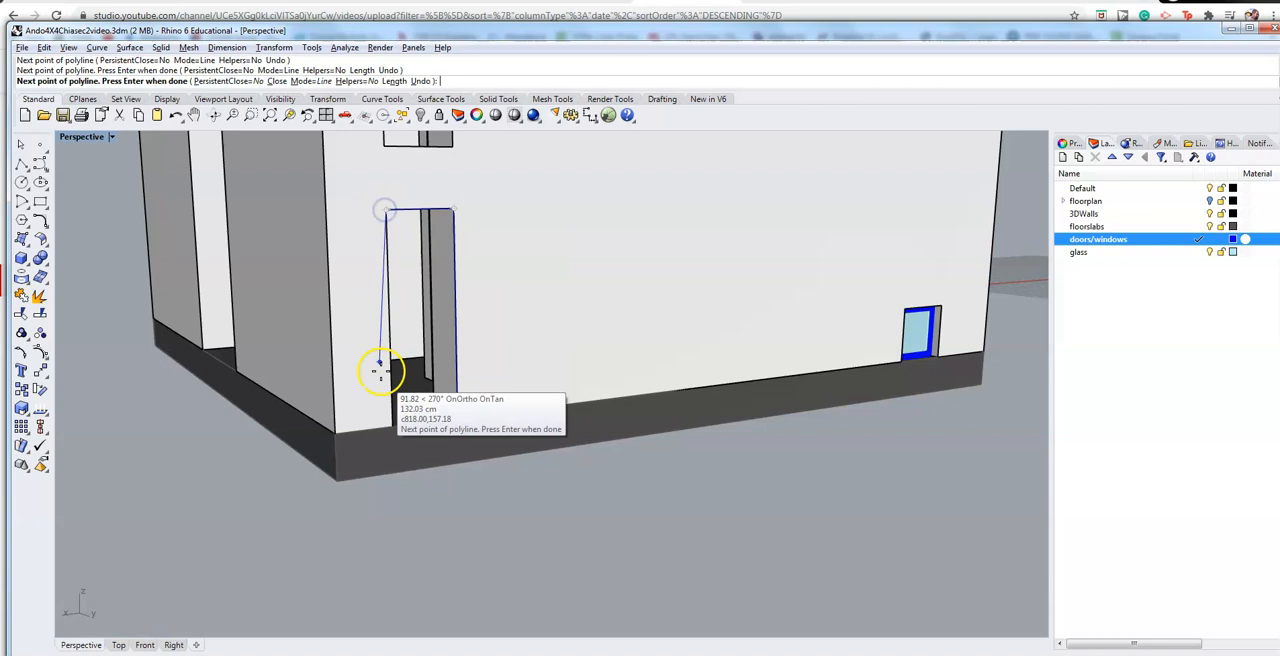
{"action": "left_click", "coordinate": [390, 422]}
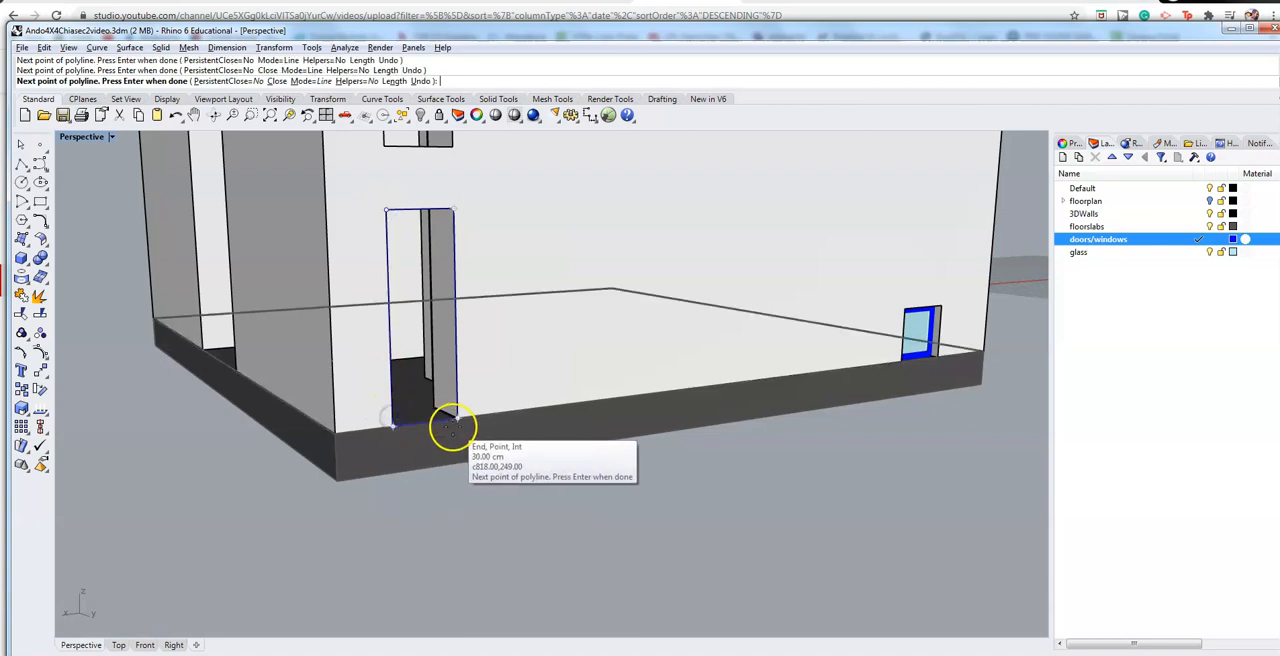
{"action": "left_click", "coordinate": [456, 423]}
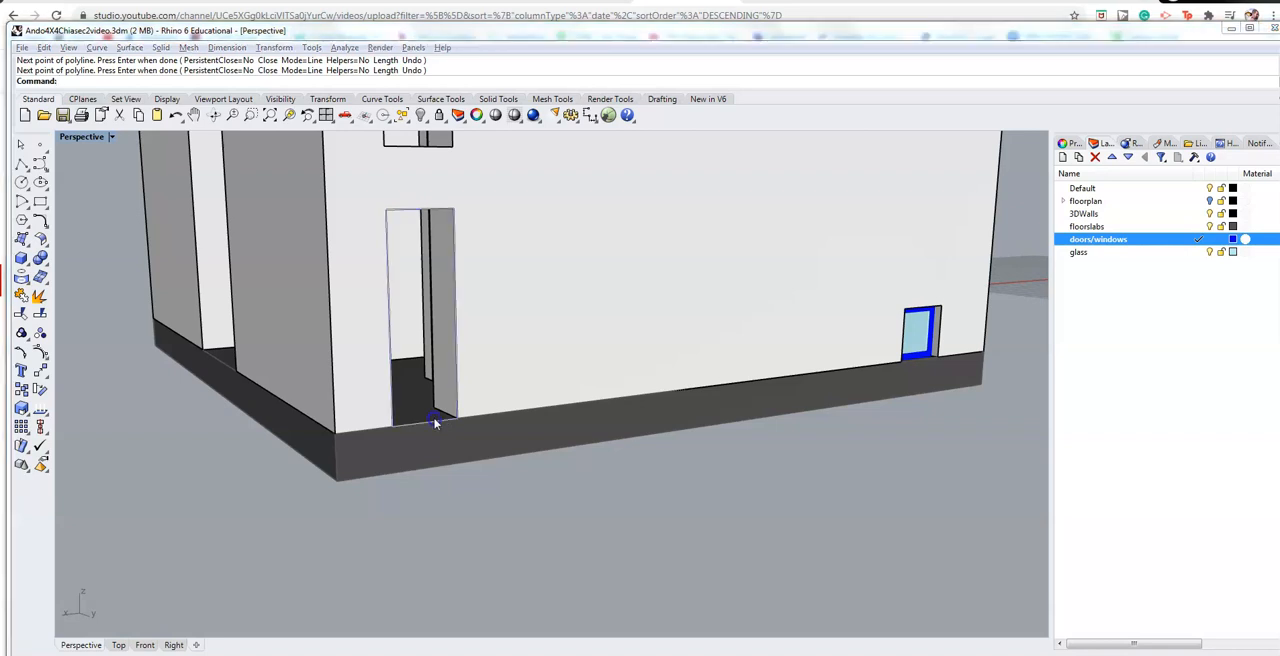
Step: Offset the doorway outline 3 cm toward the inside of the opening with sharp corners
{"action": "left_click", "coordinate": [446, 431]}
{"action": "left_click", "coordinate": [470, 454]}
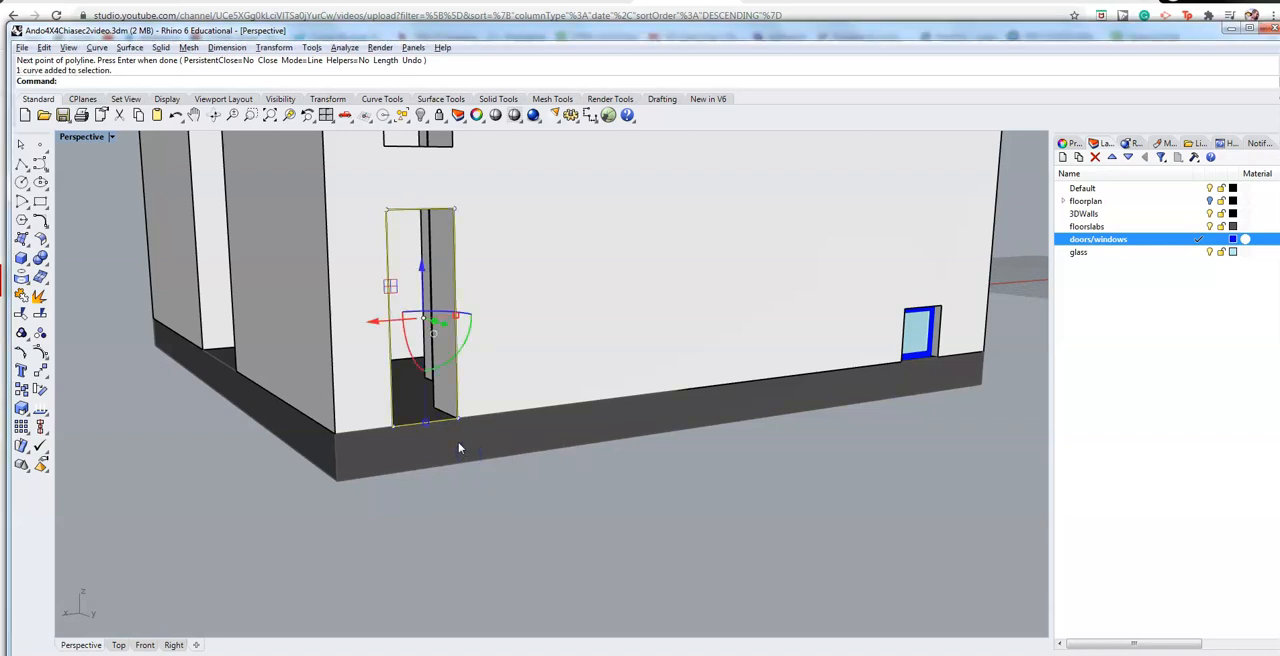
{"action": "type", "text": "Offset"}
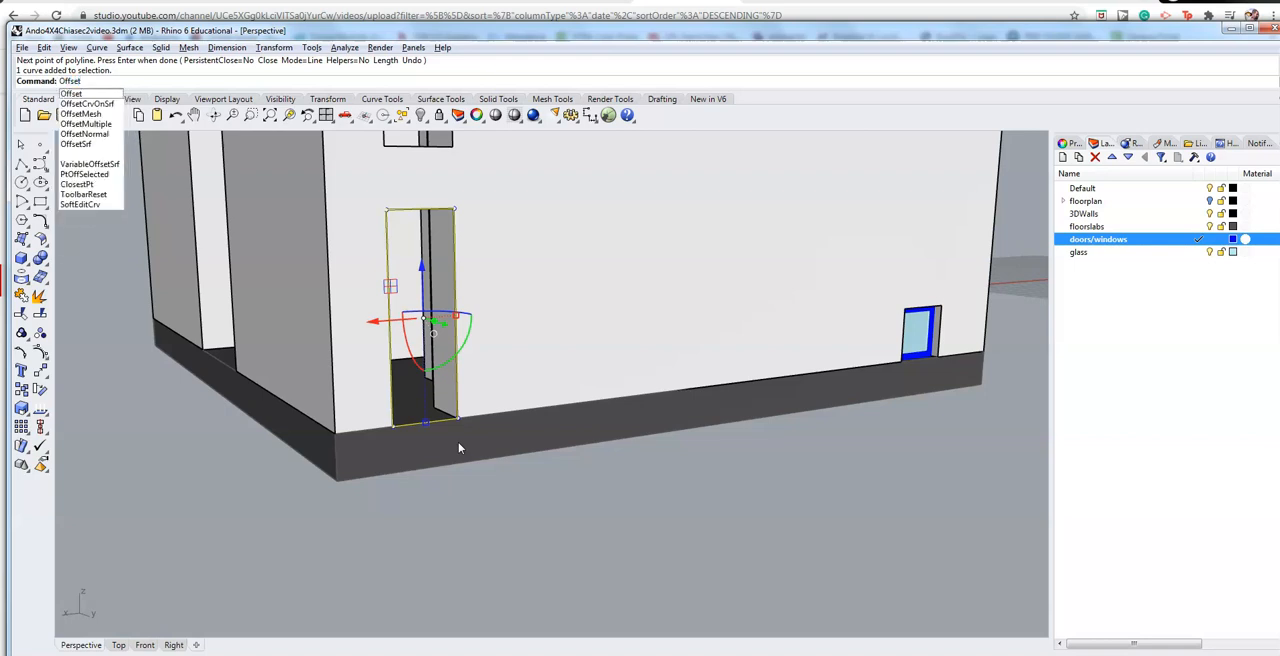
{"action": "key", "text": "Return"}
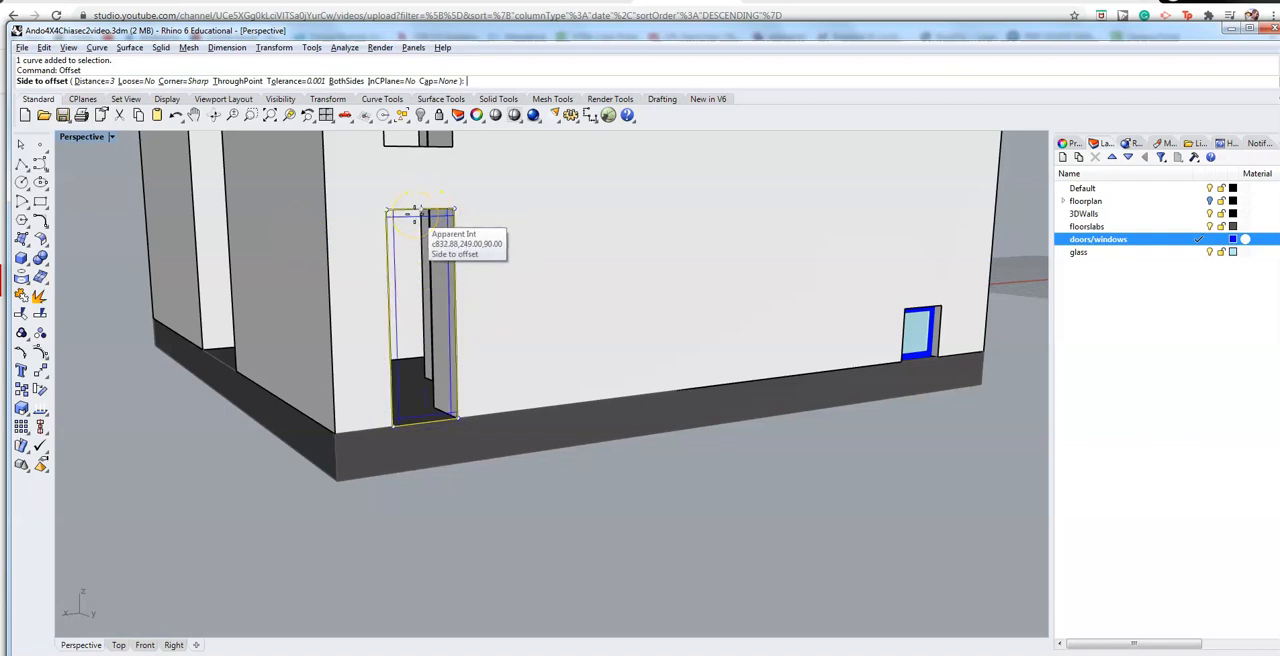
{"action": "left_click", "coordinate": [415, 213]}
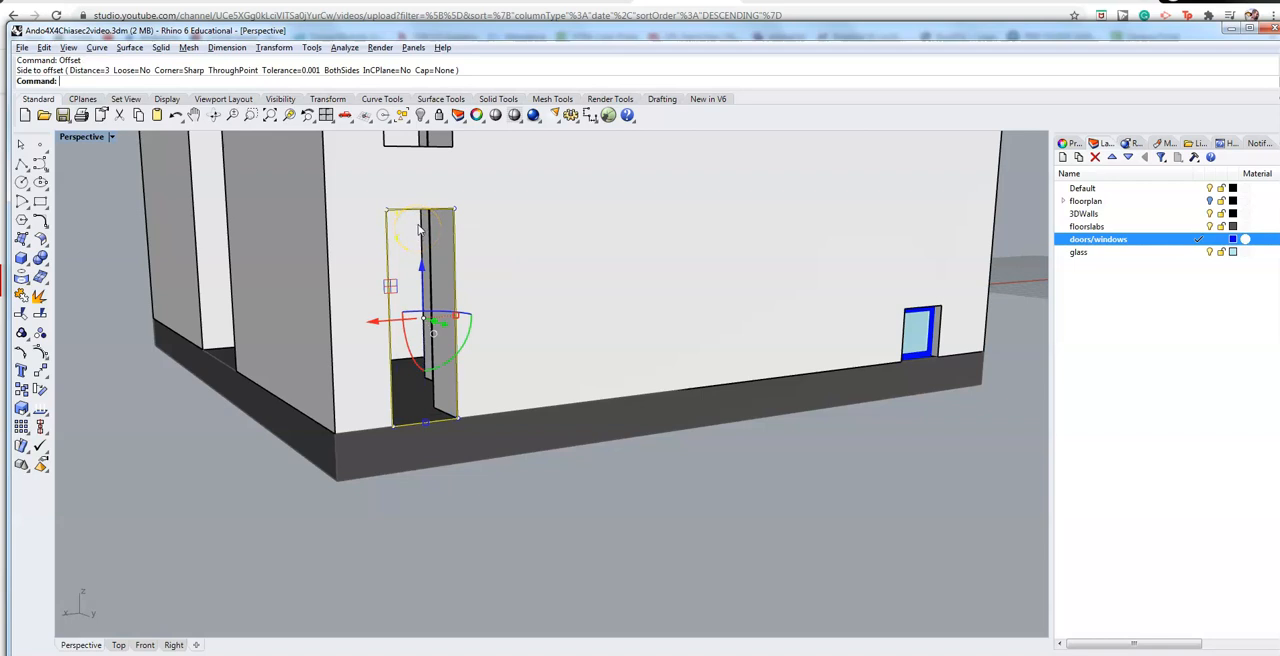
{"action": "key", "text": "Return"}
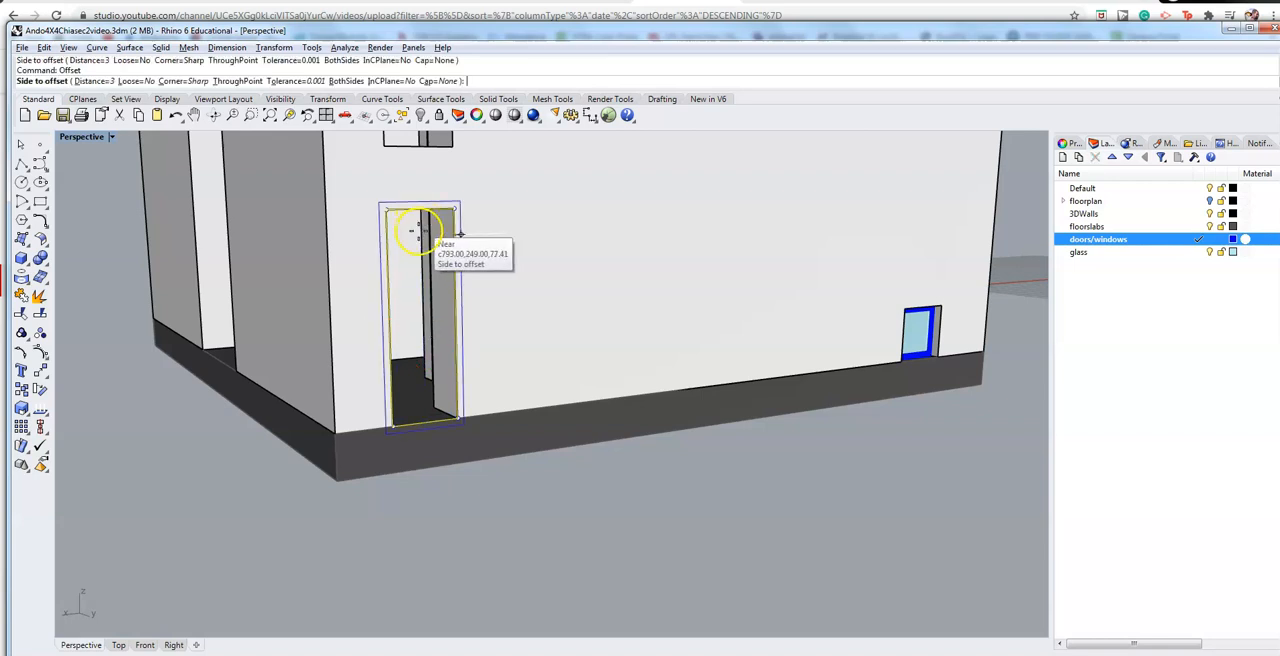
{"action": "left_click", "coordinate": [400, 218]}
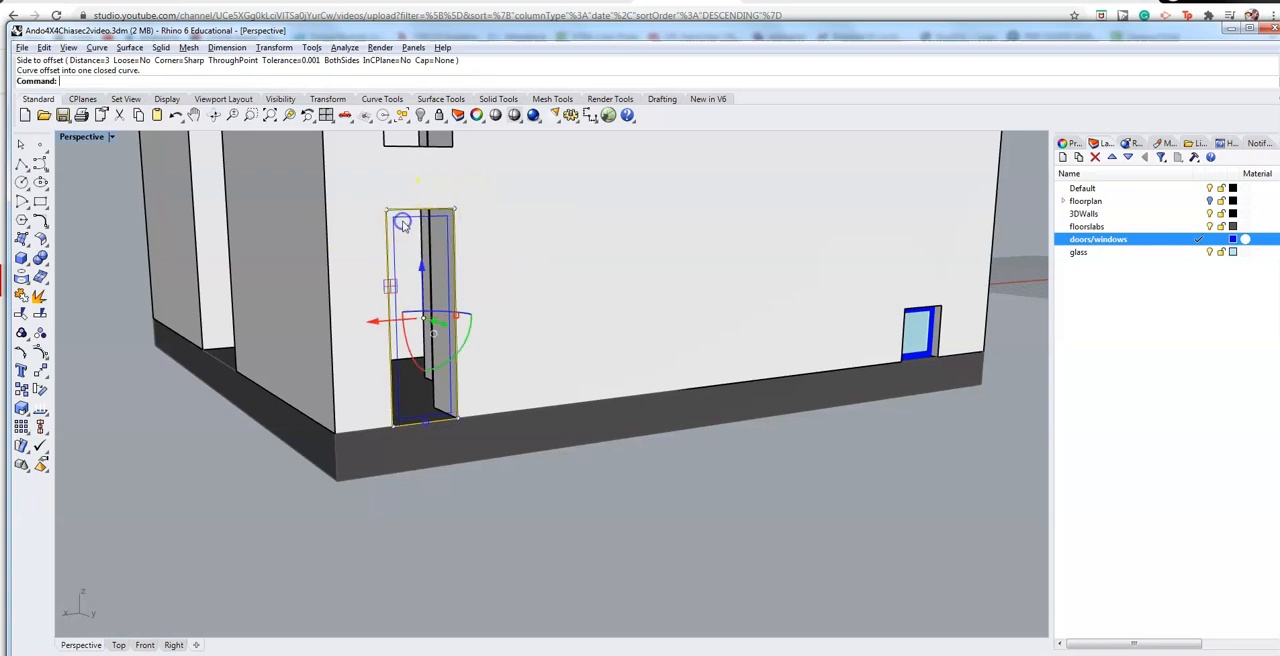
Step: Extrude the outer and inner doorway outlines together as a solid frame 3 cm deep
{"action": "scroll", "coordinate": [445, 262], "scroll_direction": "up", "scroll_amount": 4}
{"action": "left_click", "coordinate": [454, 261]}
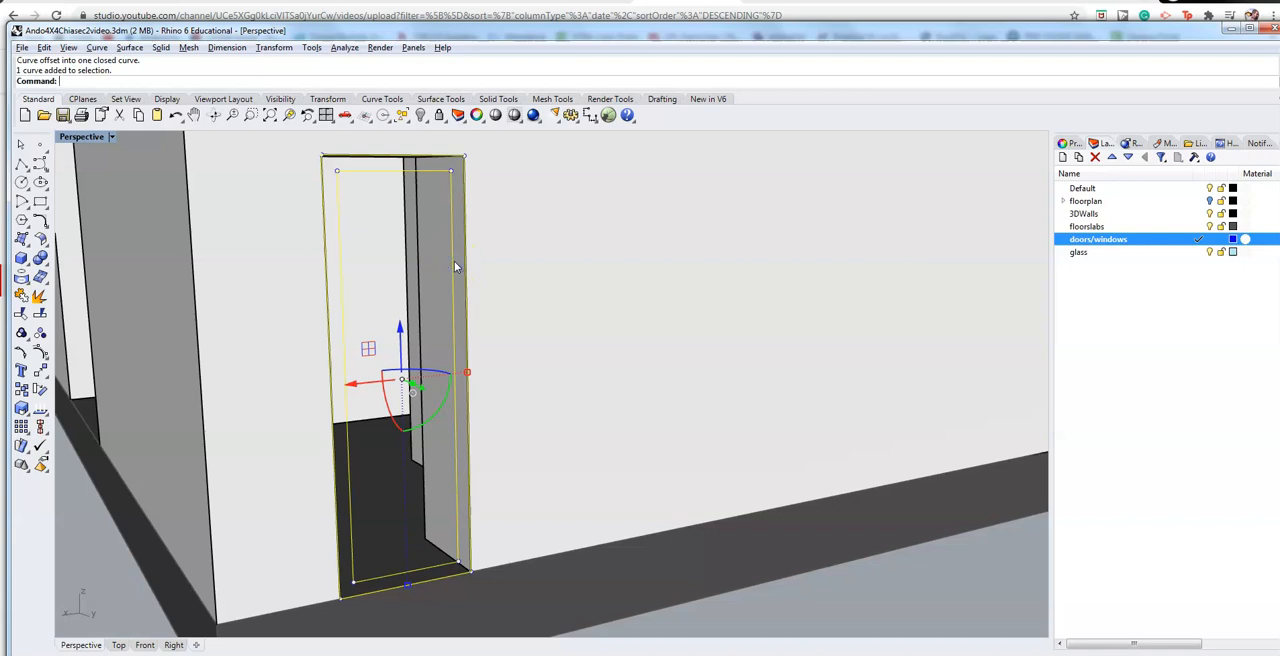
{"action": "type", "text": "ru"}
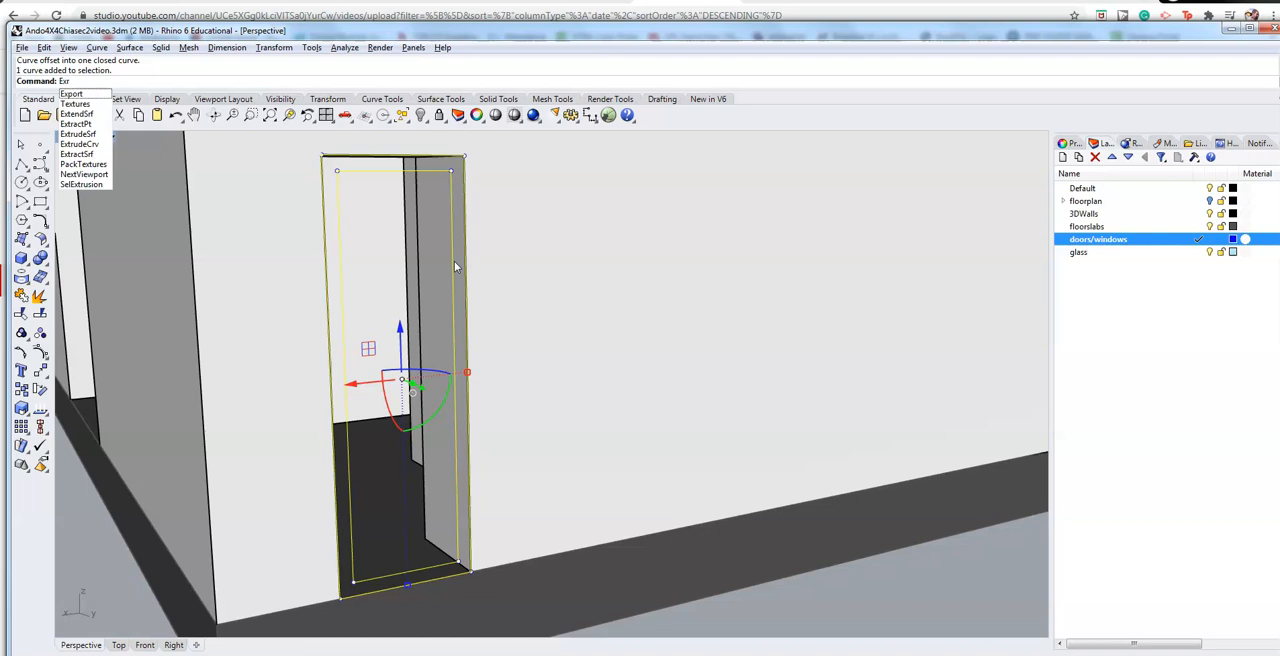
{"action": "key", "text": "BackSpace"}
{"action": "key", "text": "BackSpace"}
{"action": "key", "text": "BackSpace"}
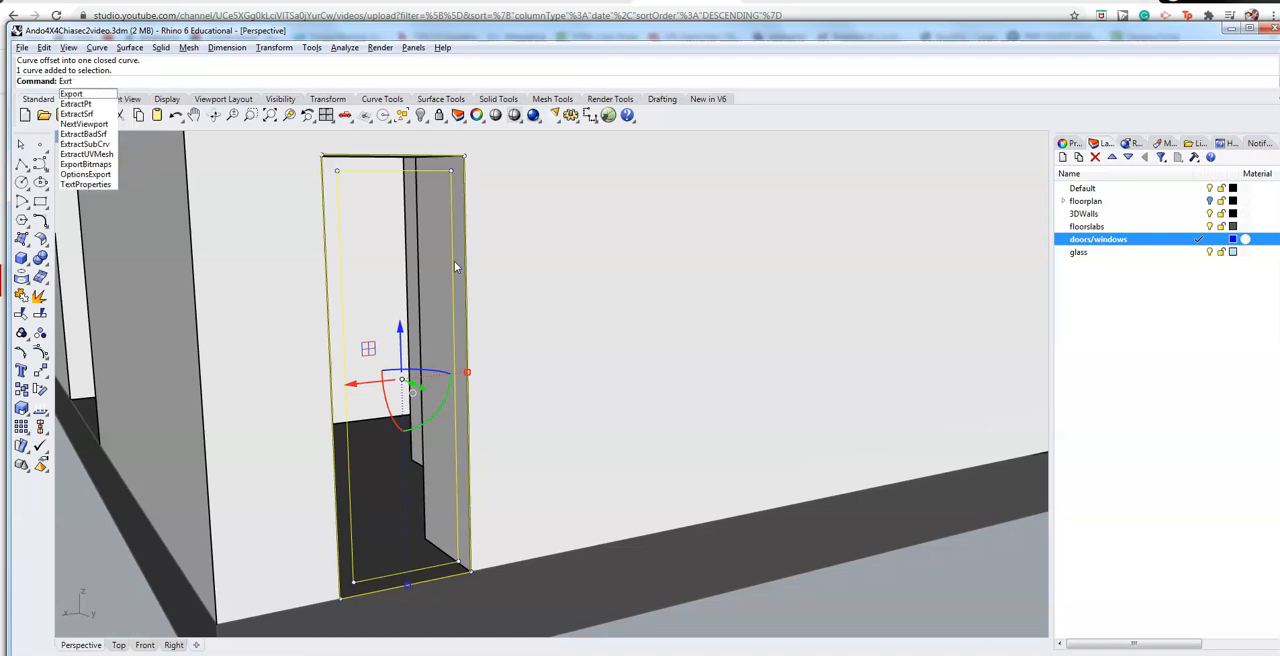
{"action": "type", "text": "trudeC"}
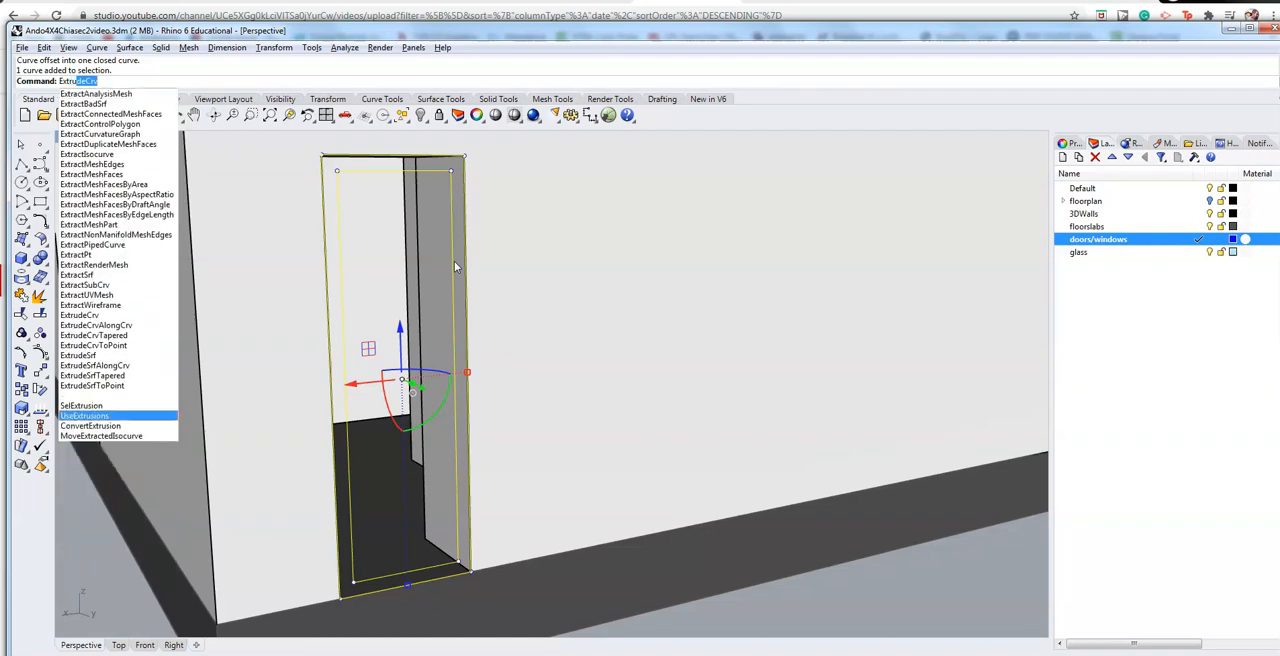
{"action": "type", "text": "rv"}
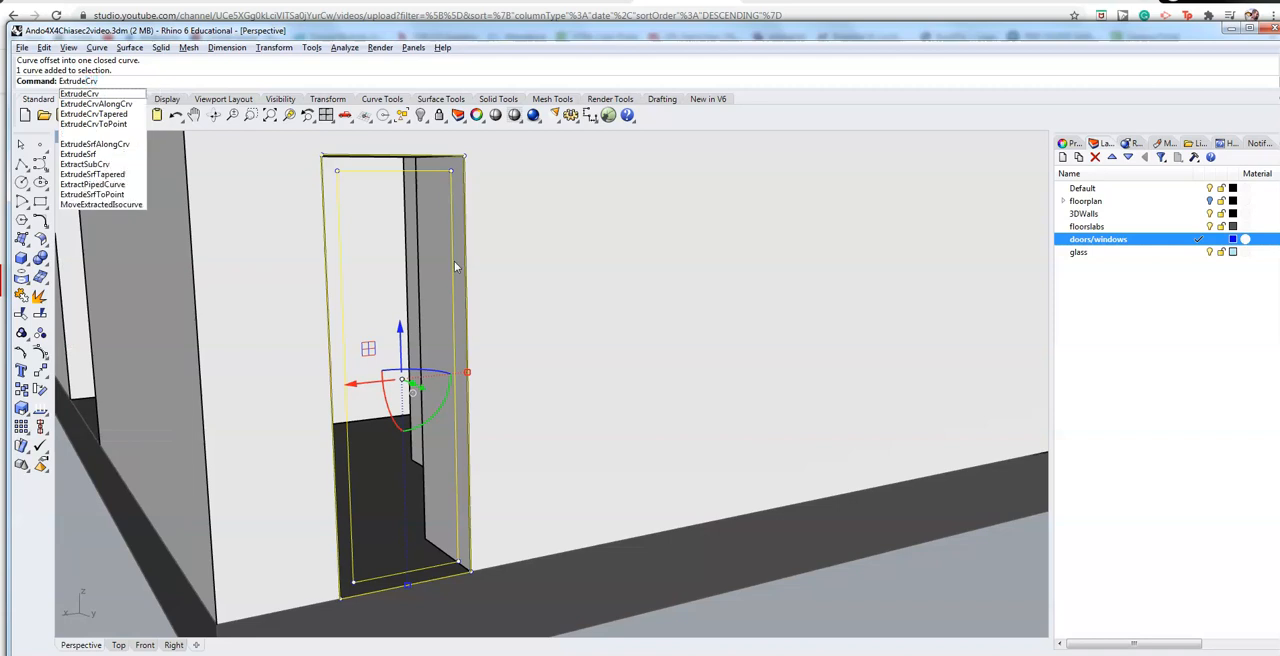
{"action": "key", "text": "Return"}
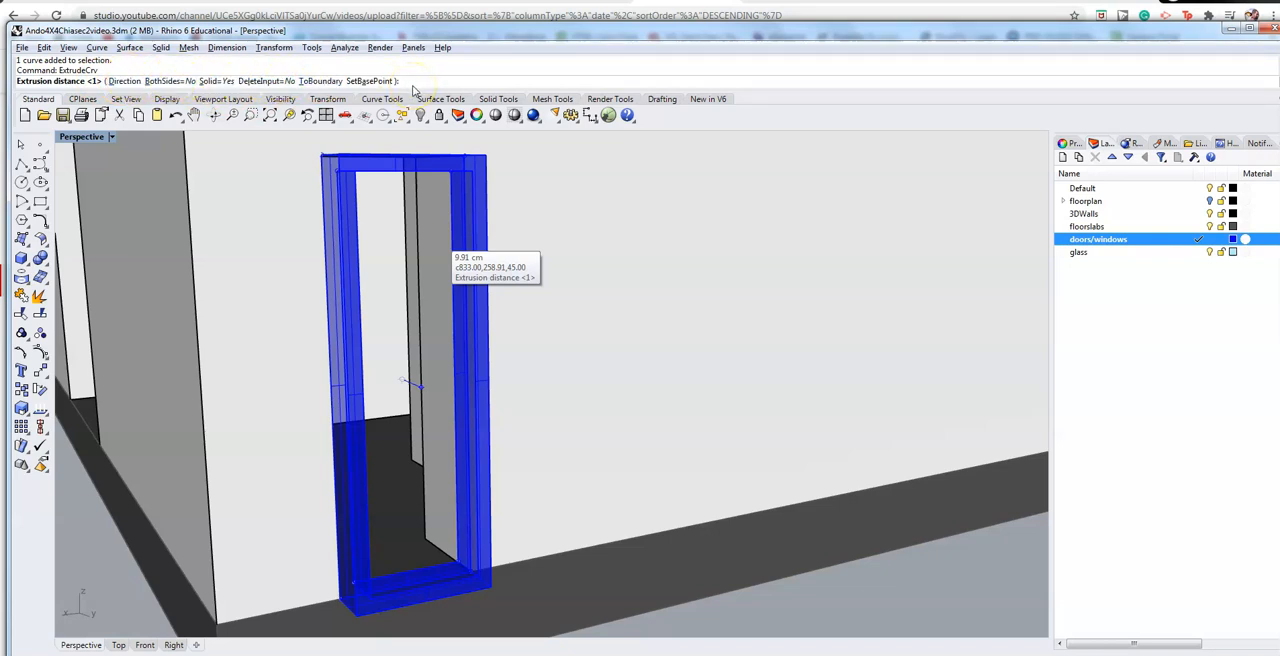
{"action": "type", "text": "3"}
{"action": "key", "text": "Return"}
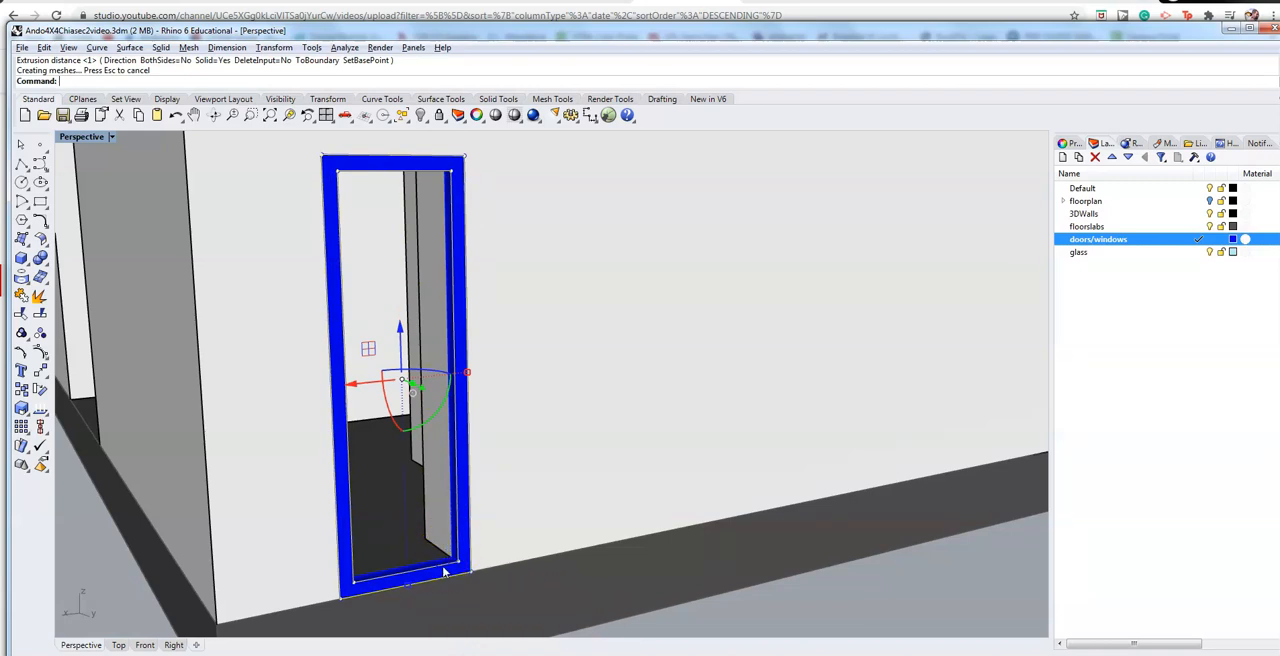
Step: Make glass the current layer and extrude the frame's inner outline on it as a solid pane 1 cm thick
{"action": "left_click", "coordinate": [445, 570]}
{"action": "left_click", "coordinate": [692, 455]}
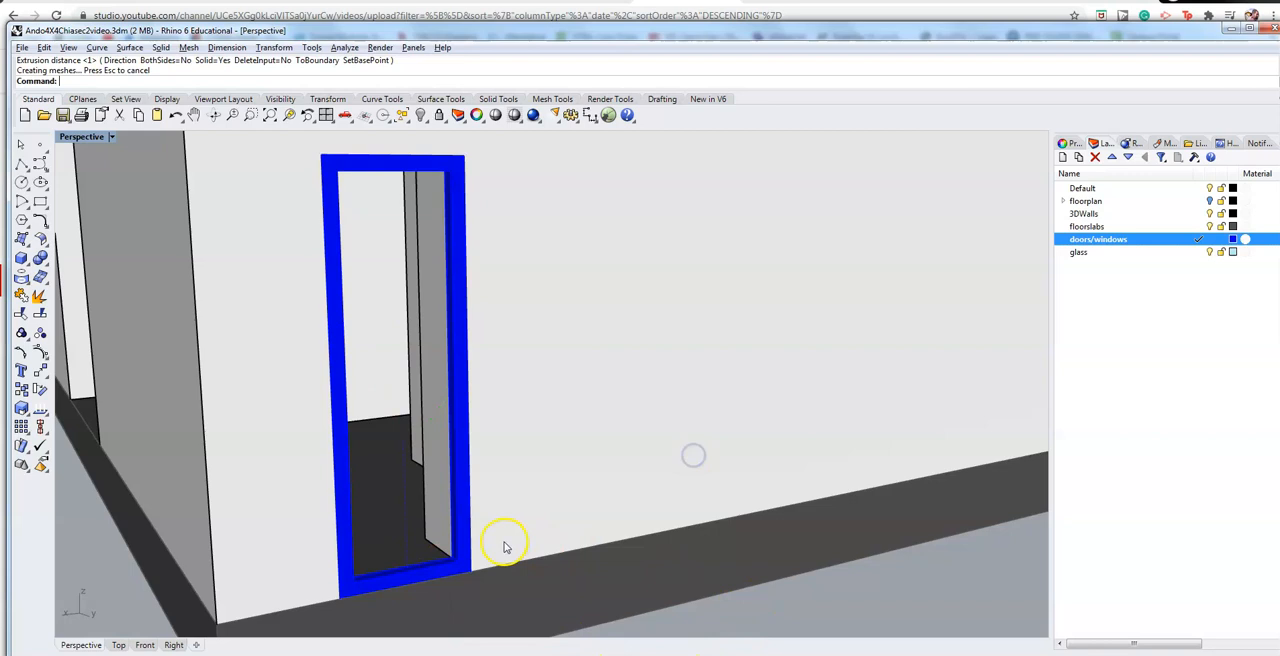
{"action": "left_click", "coordinate": [447, 570]}
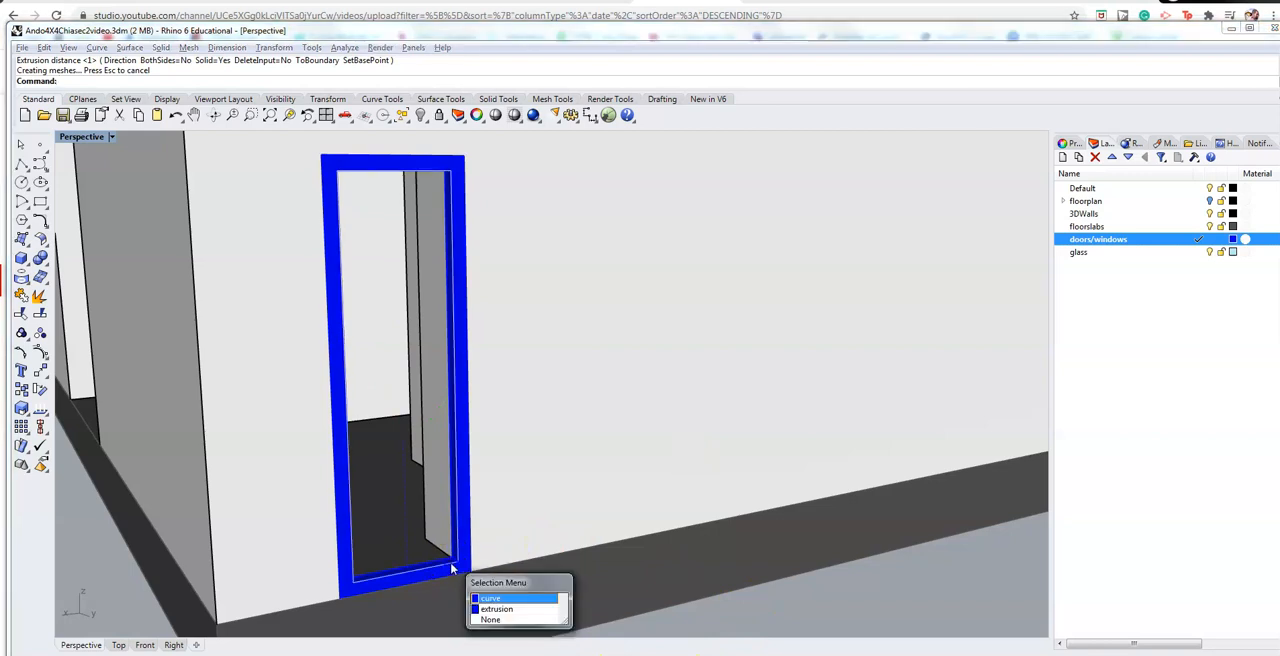
{"action": "left_click", "coordinate": [512, 599]}
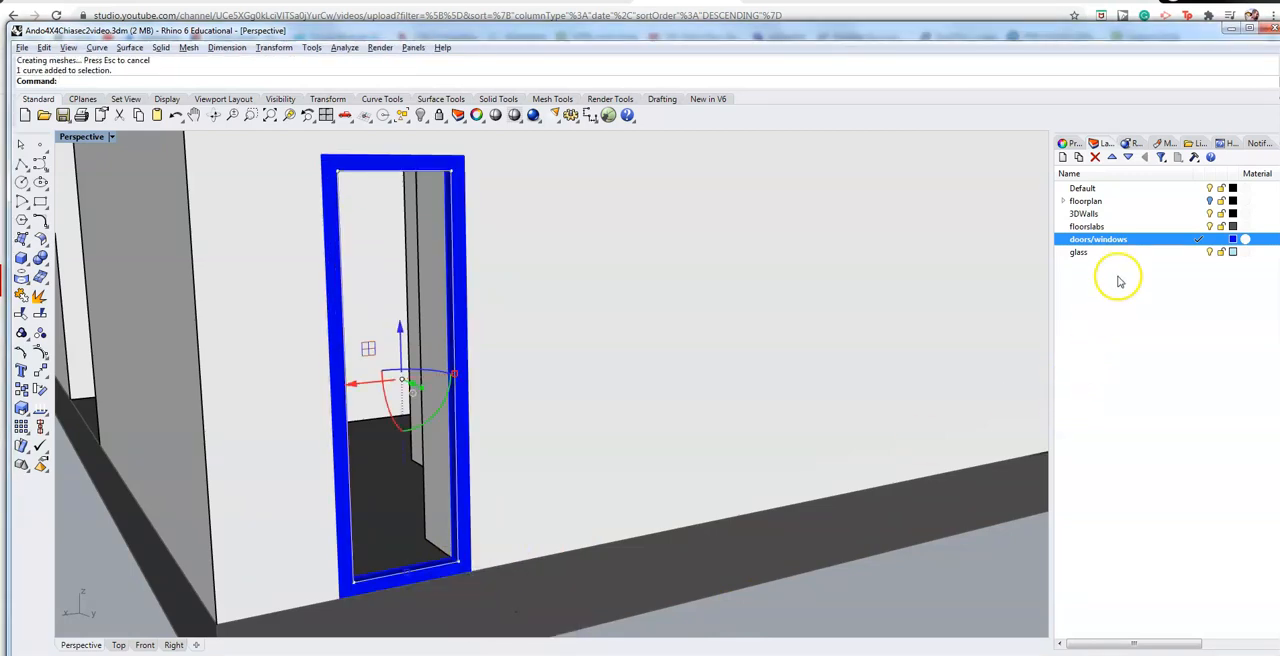
{"action": "left_click", "coordinate": [1195, 253]}
{"action": "left_click", "coordinate": [1196, 253]}
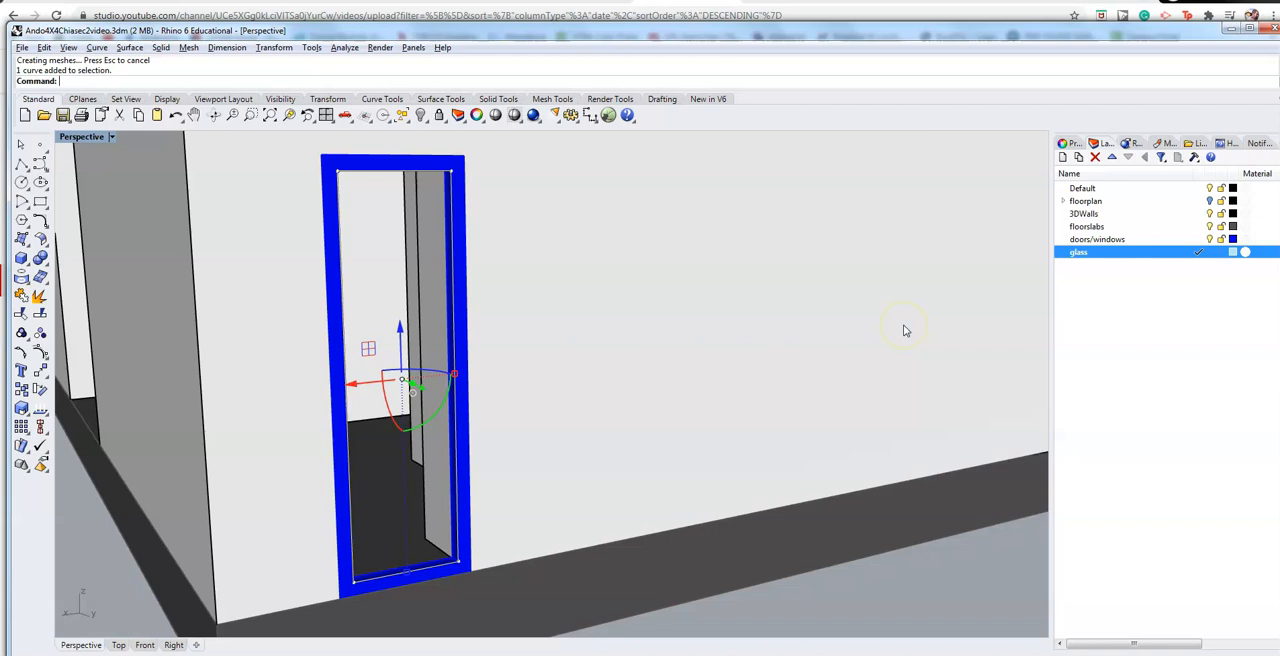
{"action": "key", "text": "Return"}
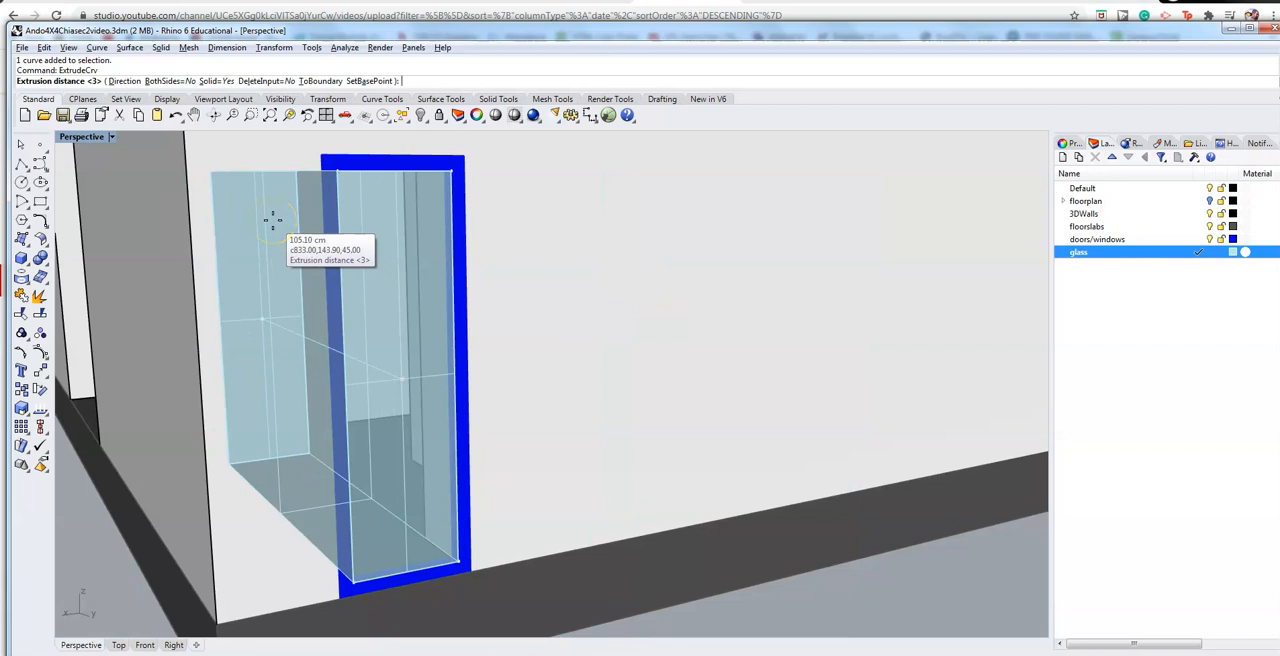
{"action": "type", "text": "1"}
{"action": "key", "text": "Return"}
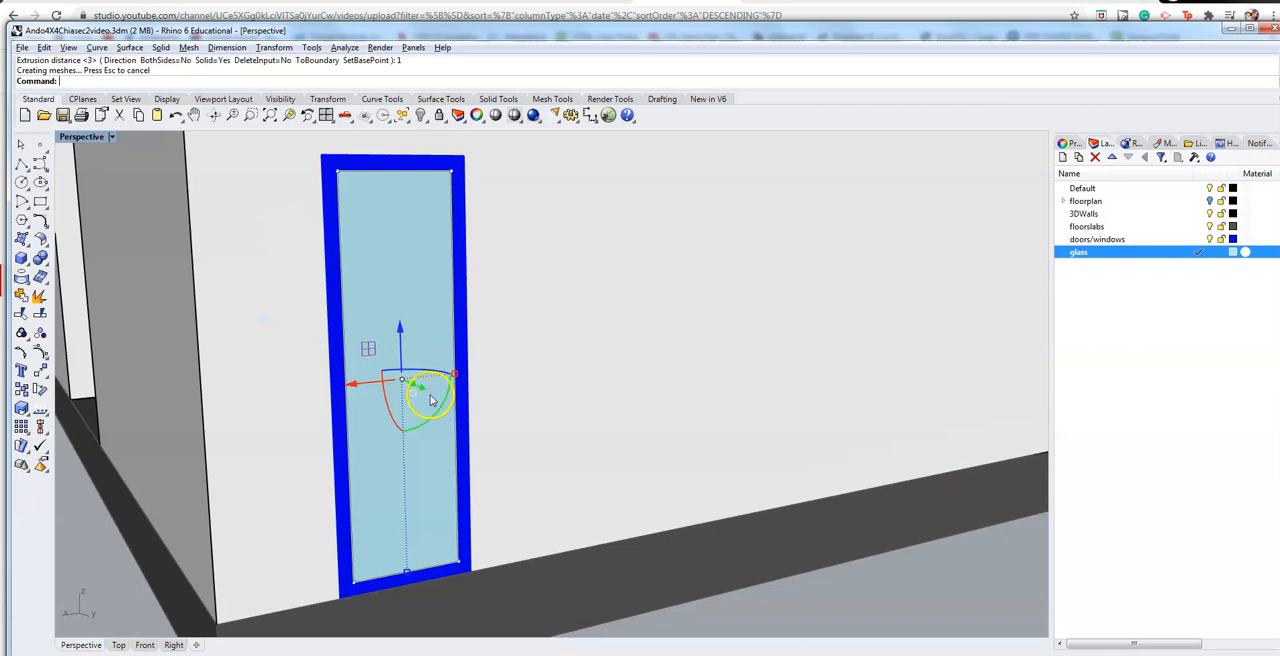
Step: Shift the selected glass geometry inside the door frame by -1 cm along the green Y axis
{"action": "left_click", "coordinate": [423, 390]}
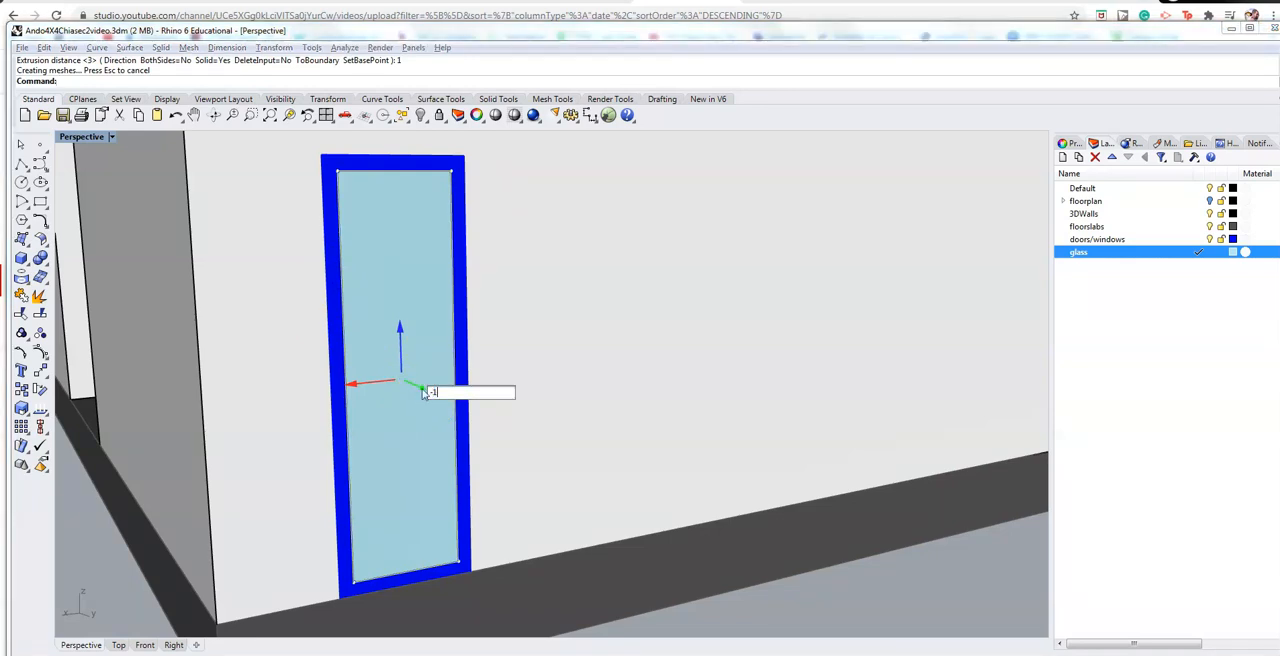
{"action": "key", "text": "Return"}
{"action": "left_click", "coordinate": [433, 492]}
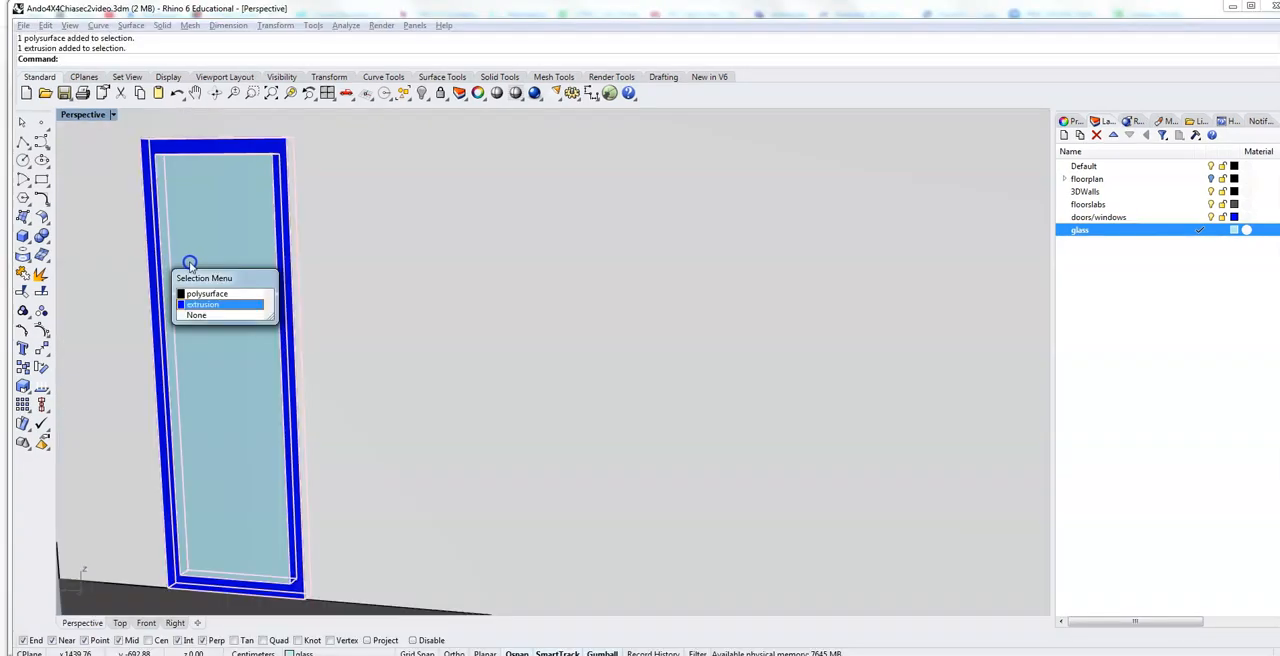
Step: Copy the door frame and glass pane from the frame's lower corner 115 cm up to the lower corner of the opening above
{"action": "left_click", "coordinate": [214, 258]}
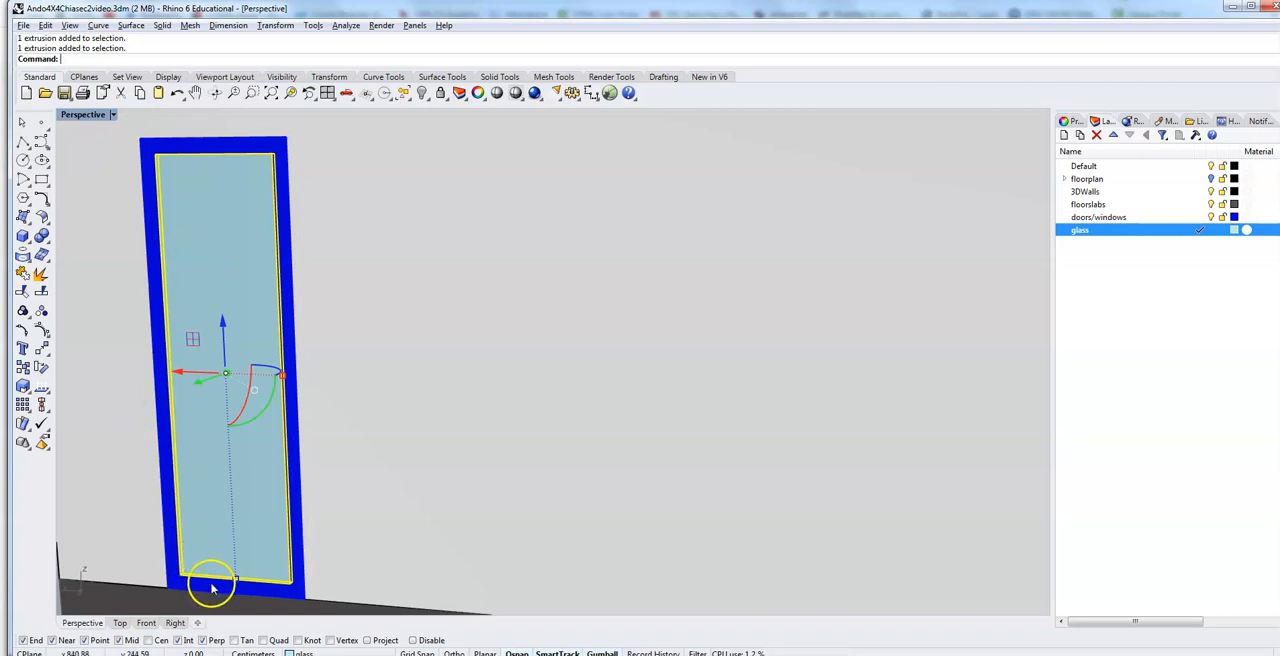
{"action": "left_click", "coordinate": [211, 588], "text": "shift"}
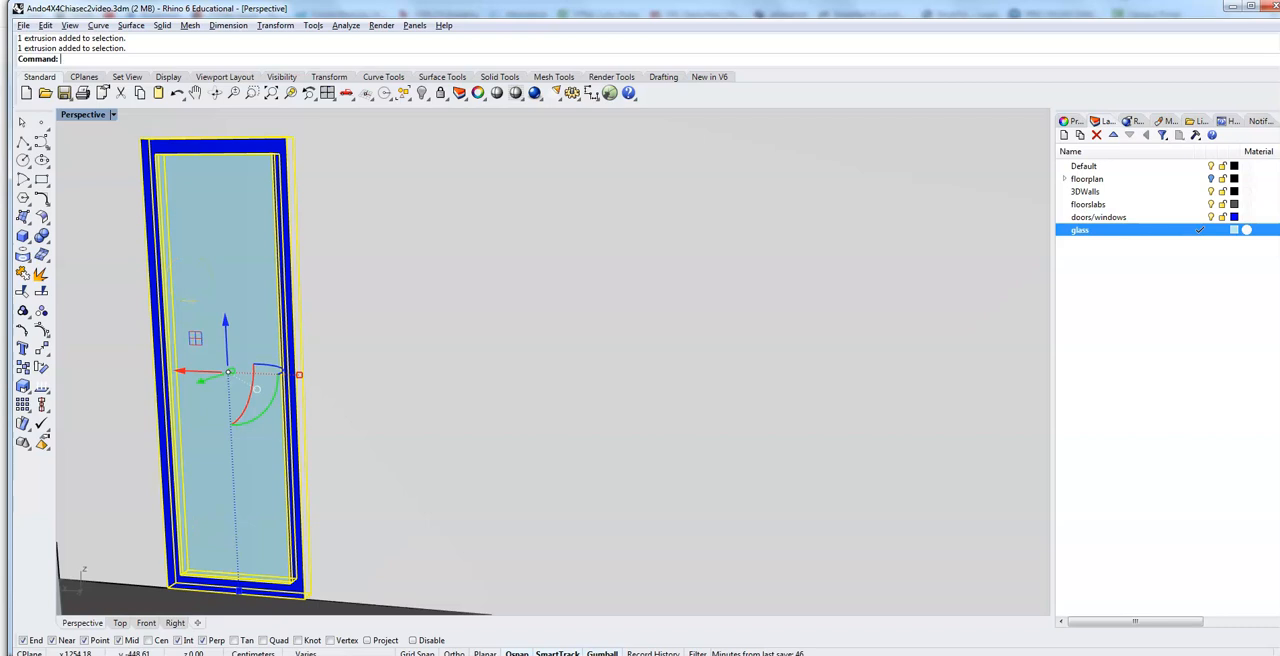
{"action": "type", "text": "opy"}
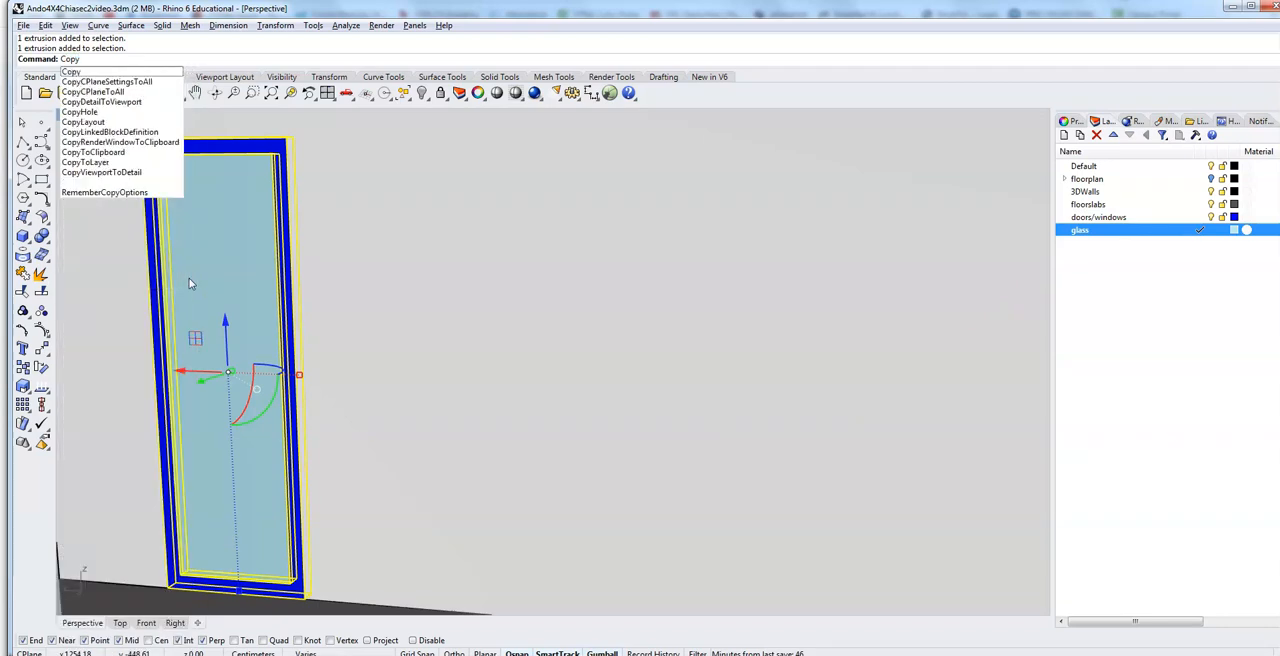
{"action": "key", "text": "Return"}
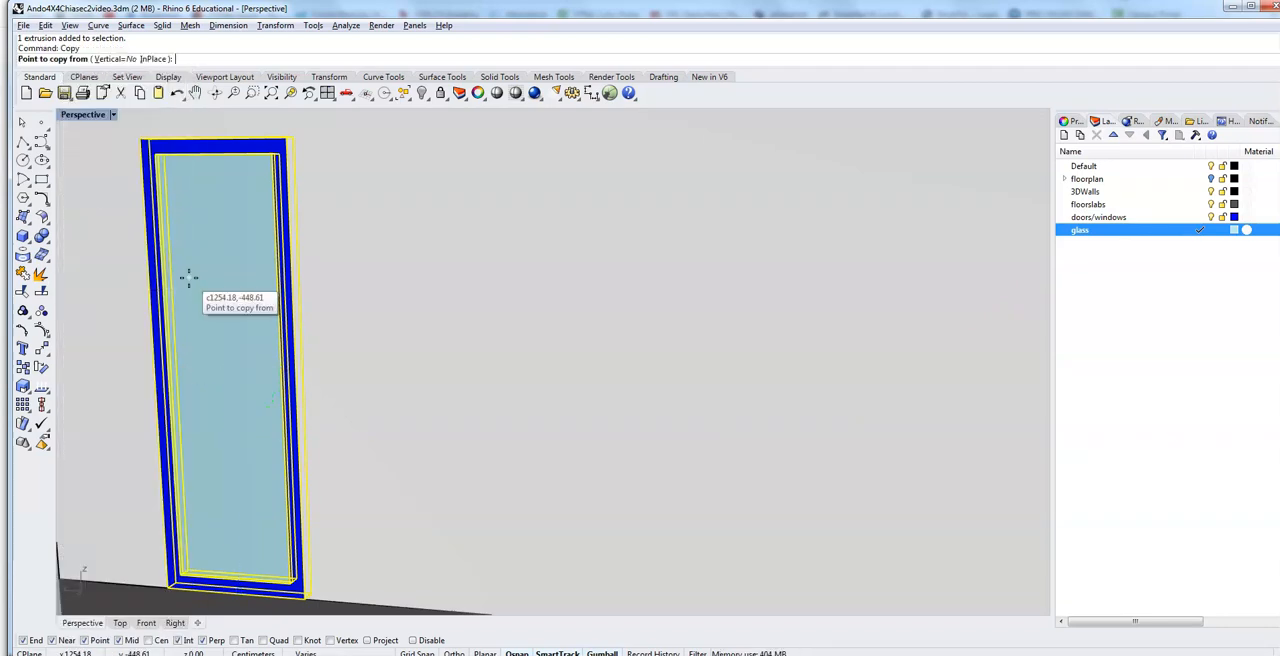
{"action": "left_click", "coordinate": [165, 585]}
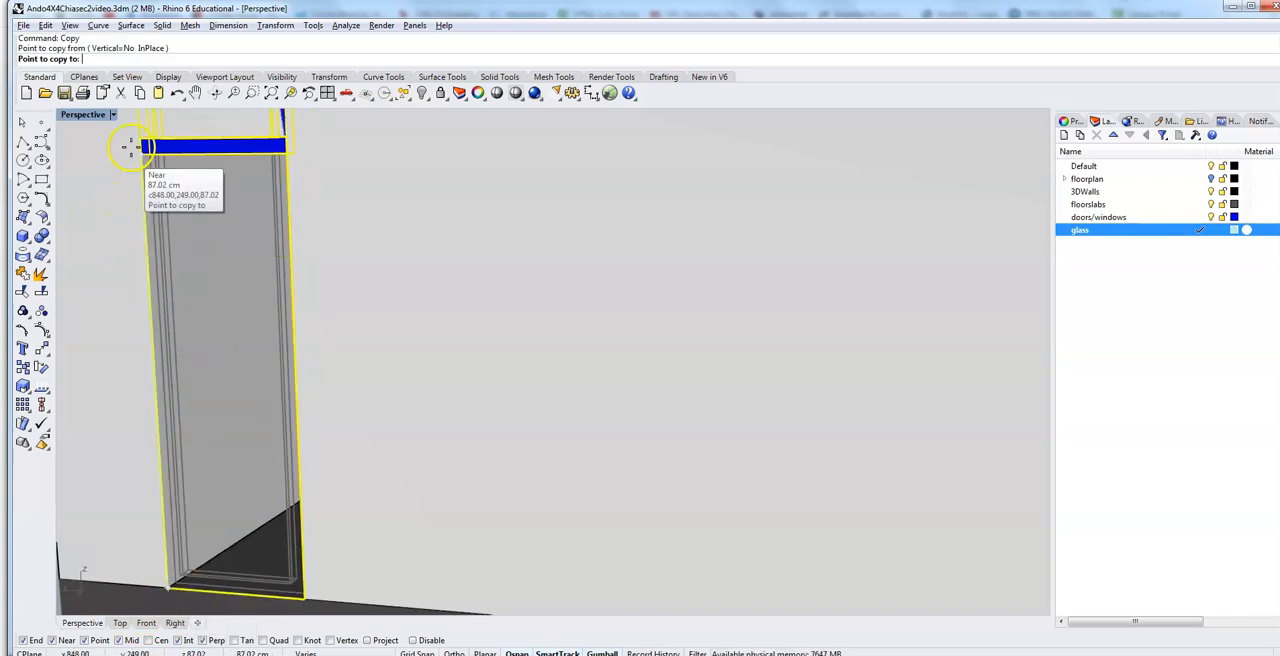
{"action": "scroll", "coordinate": [118, 181], "scroll_direction": "down", "scroll_amount": 8}
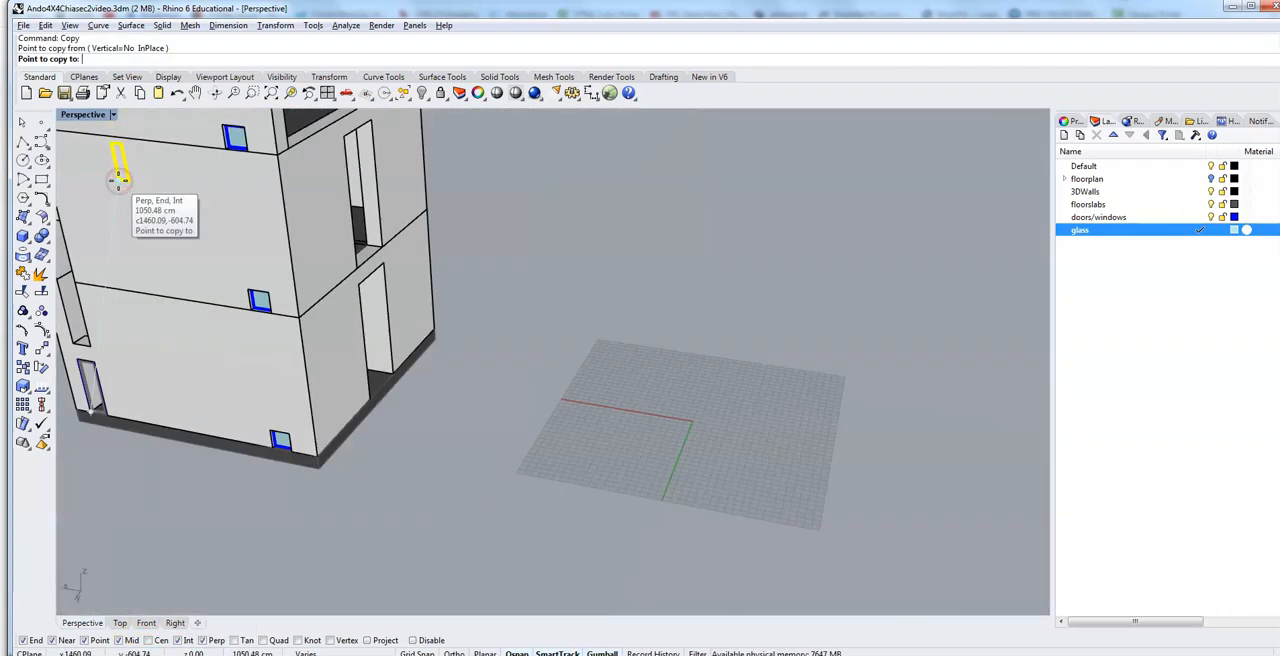
{"action": "right_click_drag", "start_coordinate": [107, 268], "coordinate": [163, 320]}
{"action": "scroll", "coordinate": [171, 366], "scroll_direction": "up", "scroll_amount": 8}
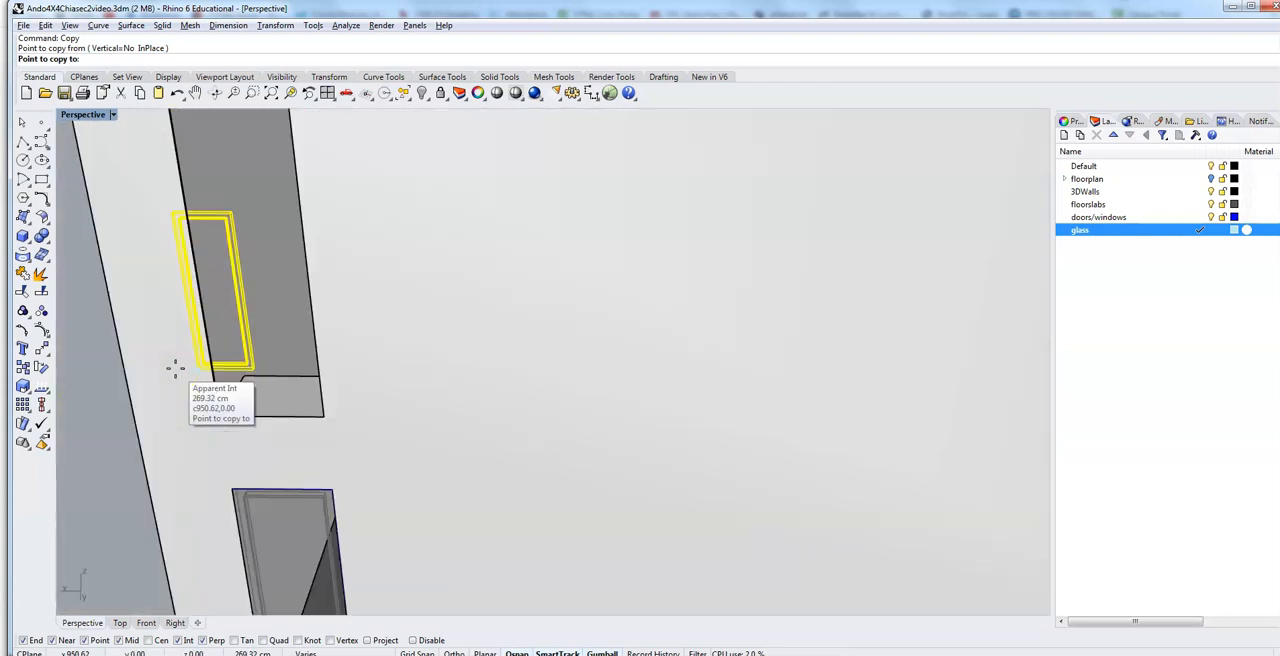
{"action": "left_click", "coordinate": [227, 414]}
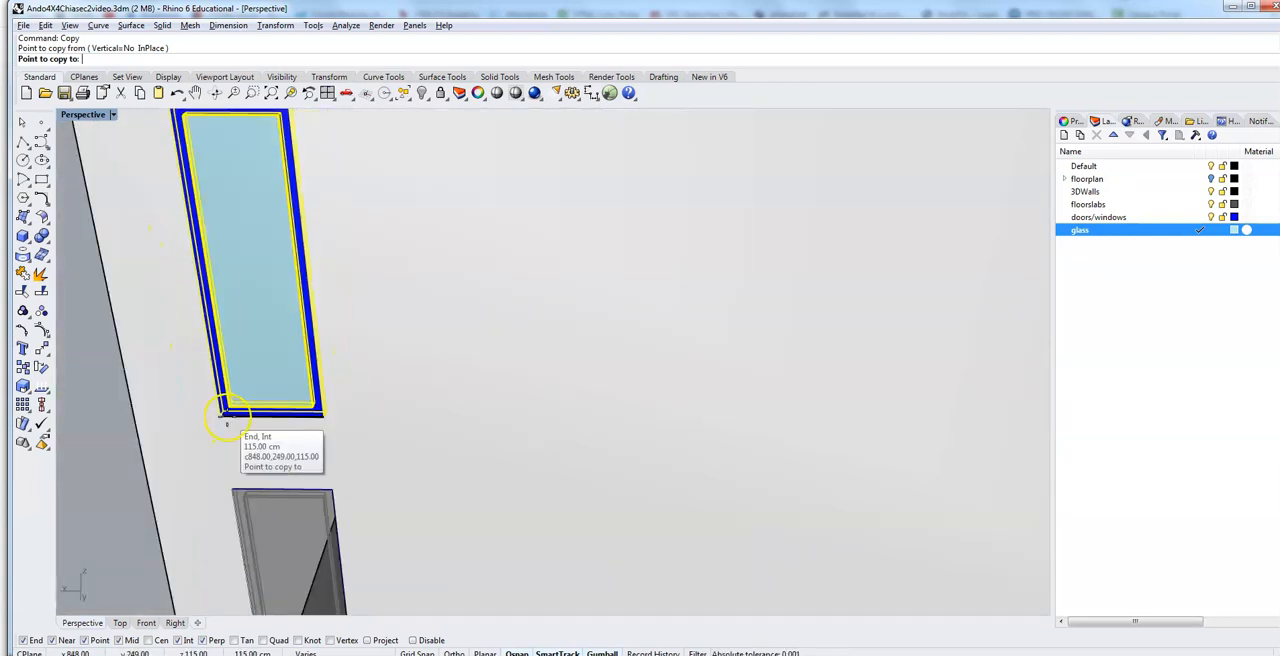
{"action": "left_click", "coordinate": [227, 414]}
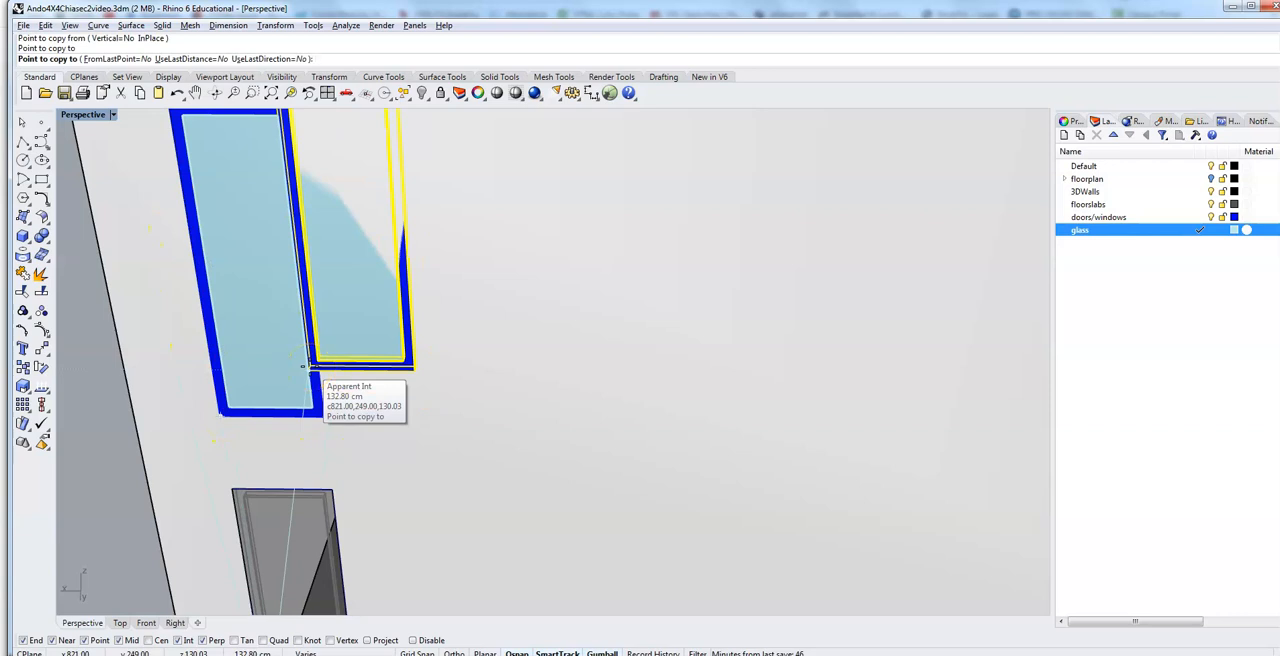
{"action": "key", "text": "Return"}
Step: Examine how the top of the copied frame and glass sits in the tall opening above the door
{"action": "scroll", "coordinate": [155, 257], "scroll_direction": "up", "scroll_amount": 10}
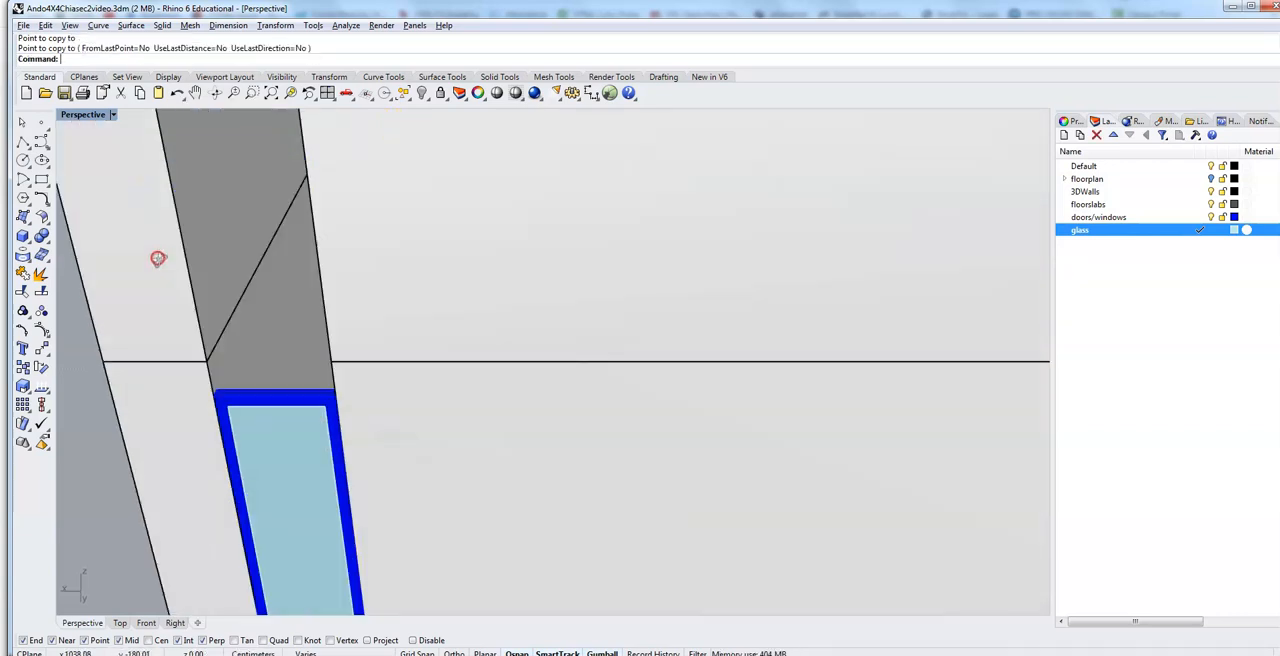
{"action": "scroll", "coordinate": [159, 262], "scroll_direction": "down", "scroll_amount": 10}
{"action": "right_click_drag", "start_coordinate": [147, 308], "coordinate": [185, 290]}
{"action": "left_click", "coordinate": [188, 330]}
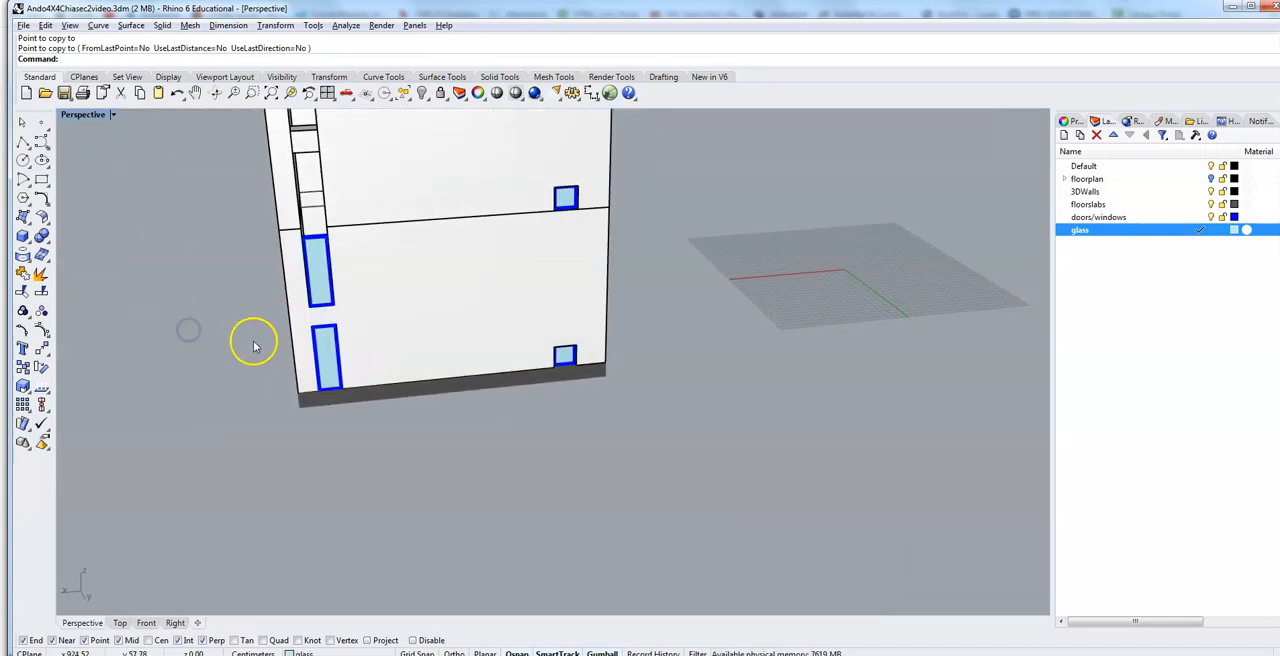
{"action": "right_click_drag", "start_coordinate": [194, 234], "coordinate": [123, 257]}
{"action": "scroll", "coordinate": [130, 343], "scroll_direction": "up", "scroll_amount": 5}
{"action": "scroll", "coordinate": [131, 343], "scroll_direction": "up", "scroll_amount": 4}
{"action": "mouse_move", "coordinate": [167, 466]}
{"action": "right_mouse_down"}
{"action": "mouse_move", "coordinate": [143, 446]}
{"action": "mouse_move", "coordinate": [160, 446]}
{"action": "mouse_move", "coordinate": [160, 462]}
{"action": "right_mouse_up"}
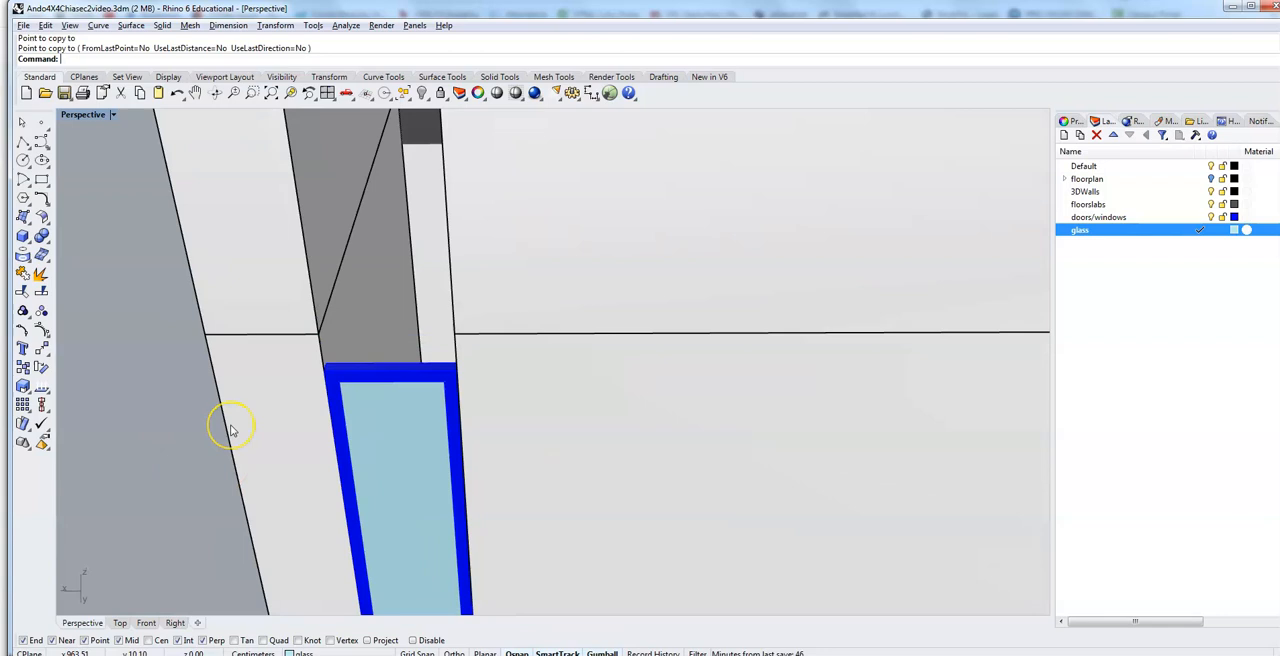
{"action": "scroll", "coordinate": [230, 430], "scroll_direction": "up", "scroll_amount": 3}
{"action": "scroll", "coordinate": [230, 430], "scroll_direction": "down", "scroll_amount": 3}
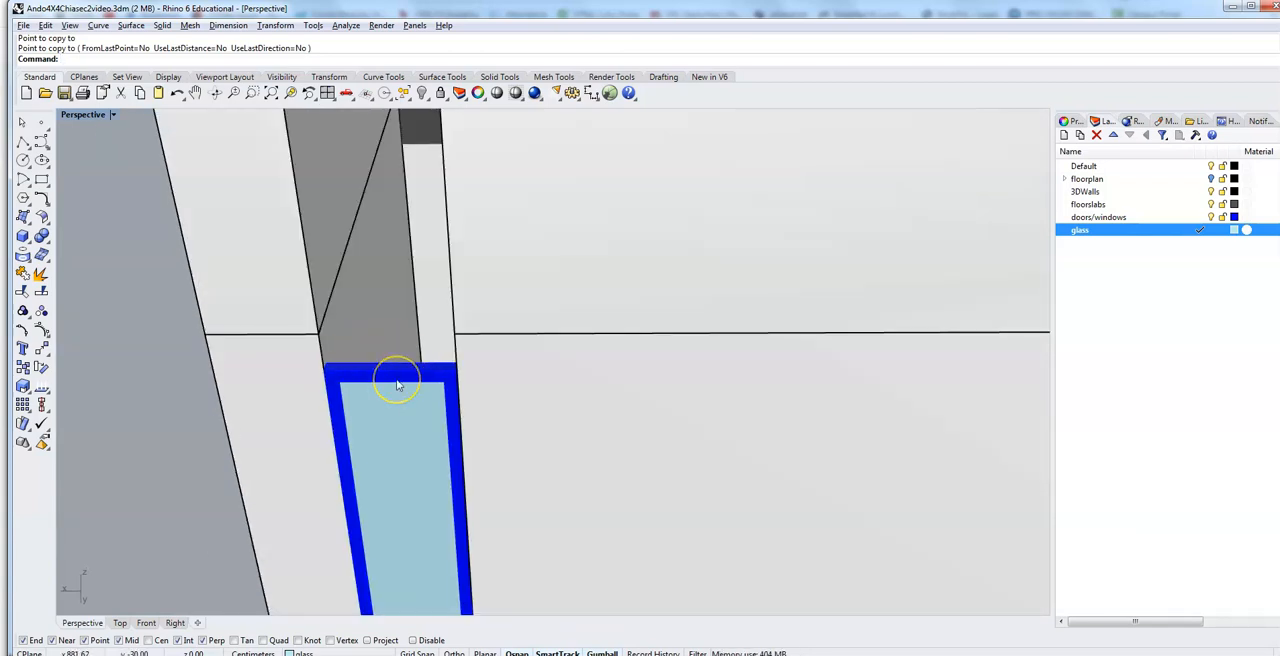
Step: Show the viewport in Wireframe and select the top faces of the copied frame and glass for MoveFace
{"action": "left_click", "coordinate": [113, 114]}
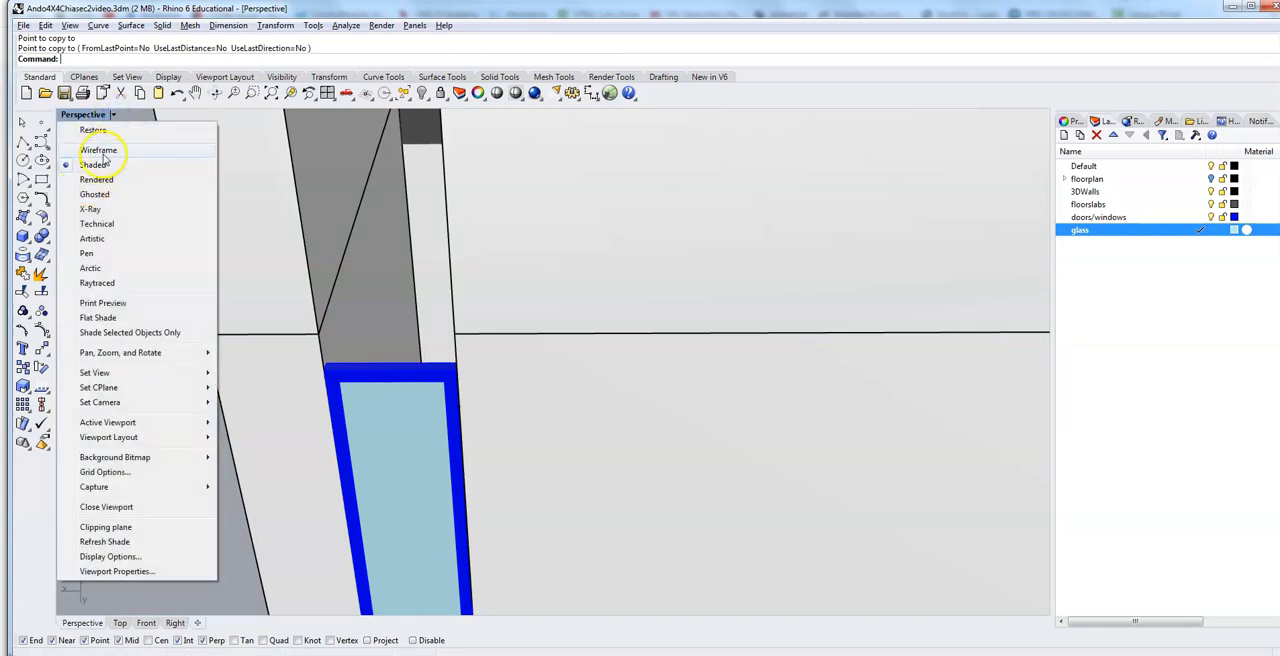
{"action": "left_click", "coordinate": [101, 150]}
{"action": "right_click_drag", "start_coordinate": [313, 407], "coordinate": [313, 410]}
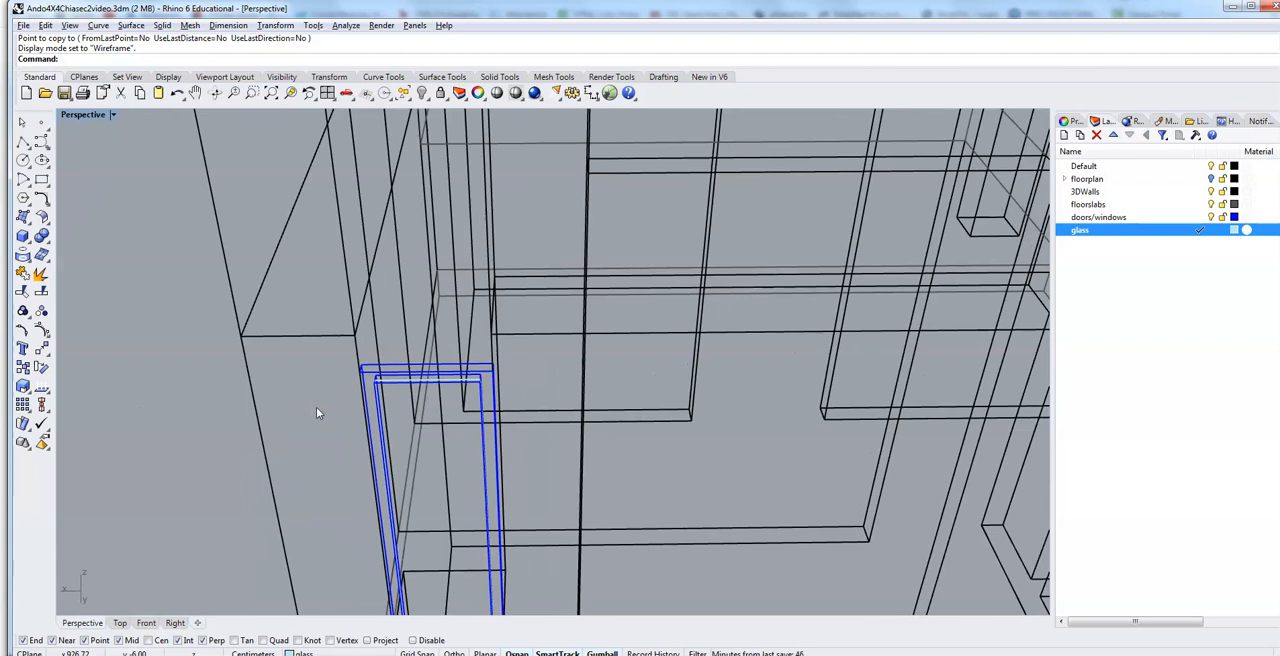
{"action": "type", "text": "oveFace"}
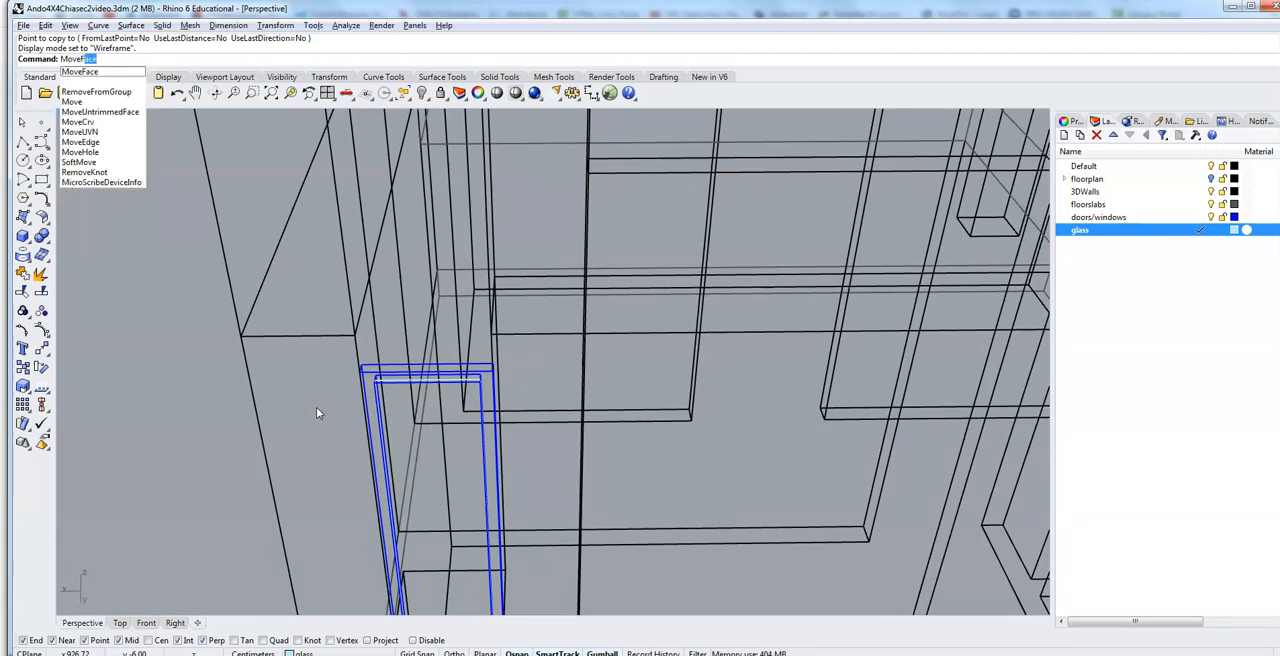
{"action": "key", "text": "Return"}
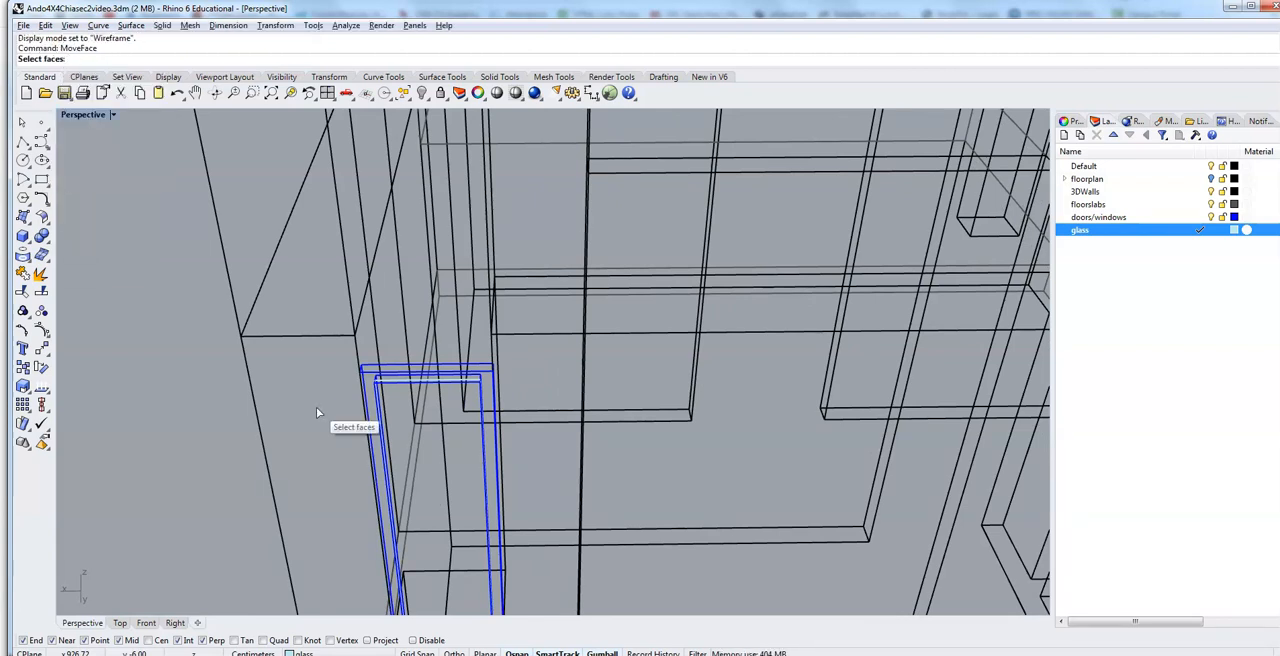
{"action": "left_click_drag", "start_coordinate": [337, 400], "coordinate": [512, 358]}
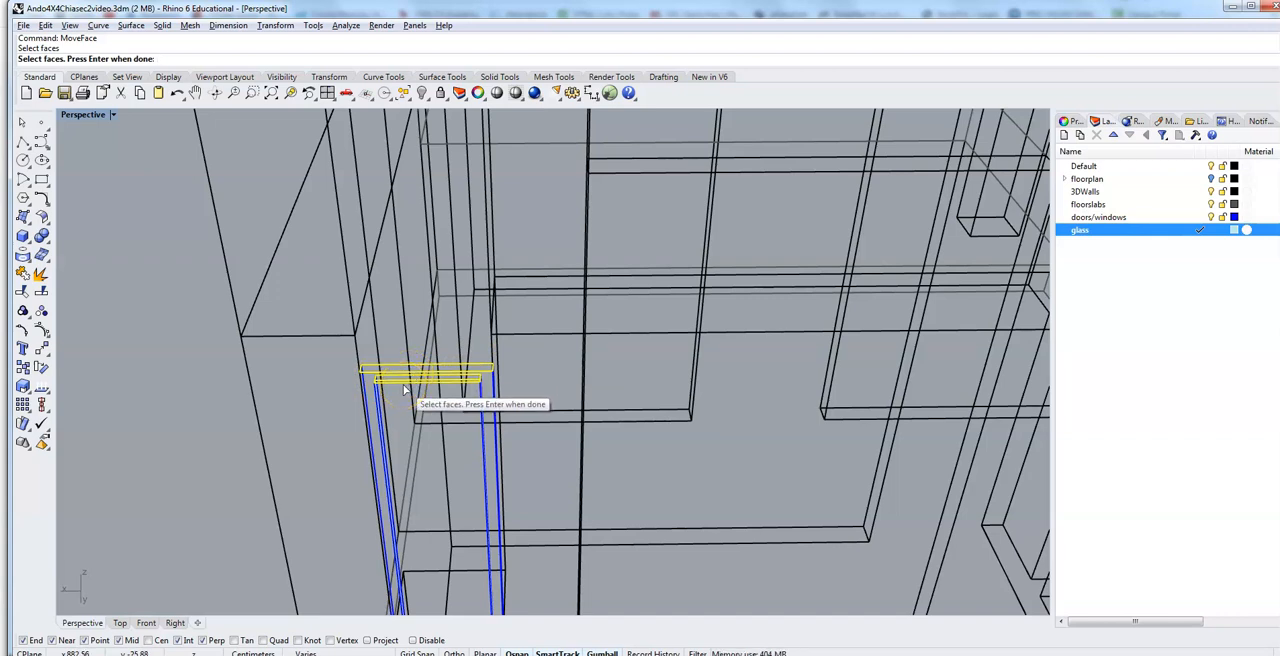
{"action": "key", "text": "Return"}
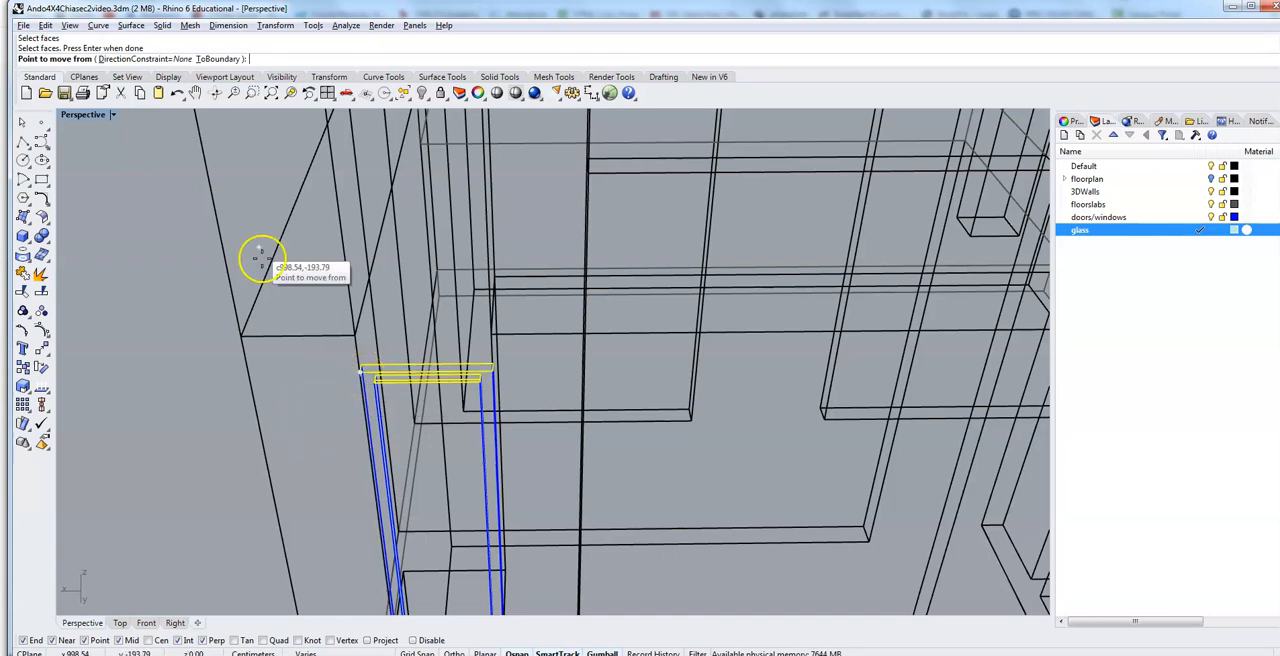
Step: Return to Shaded display and try moving the selected top faces 315 cm up to the tall opening's upper corner
{"action": "left_click", "coordinate": [113, 115]}
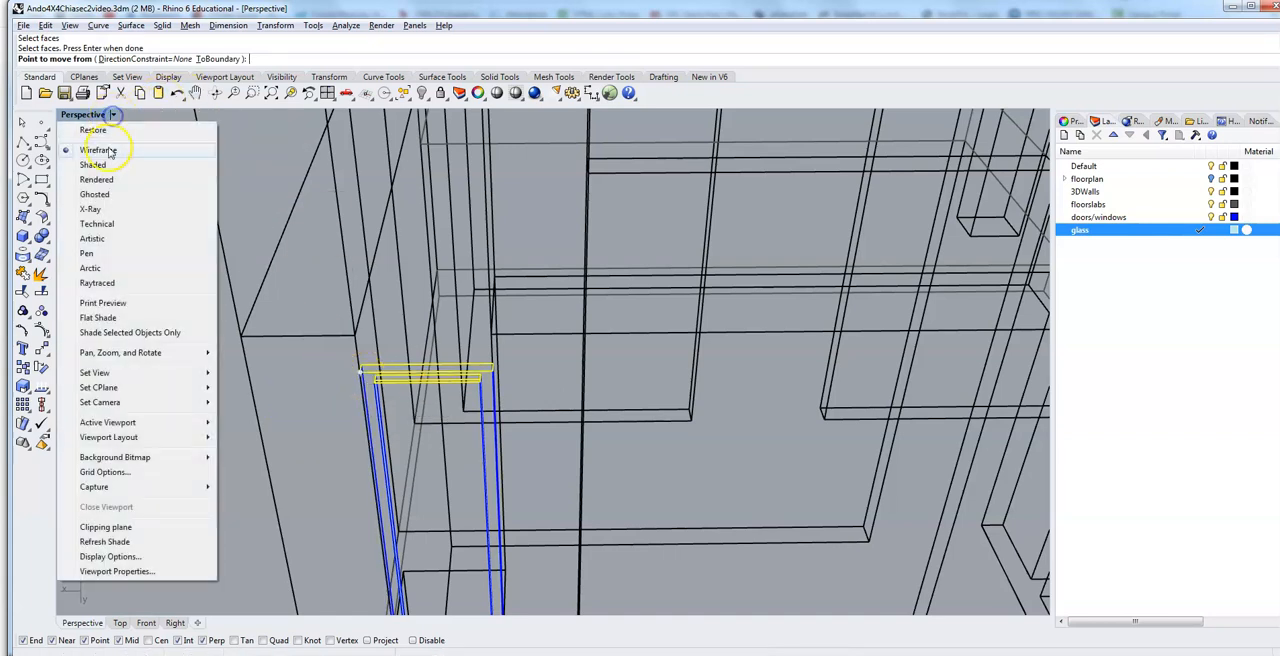
{"action": "left_click", "coordinate": [93, 165]}
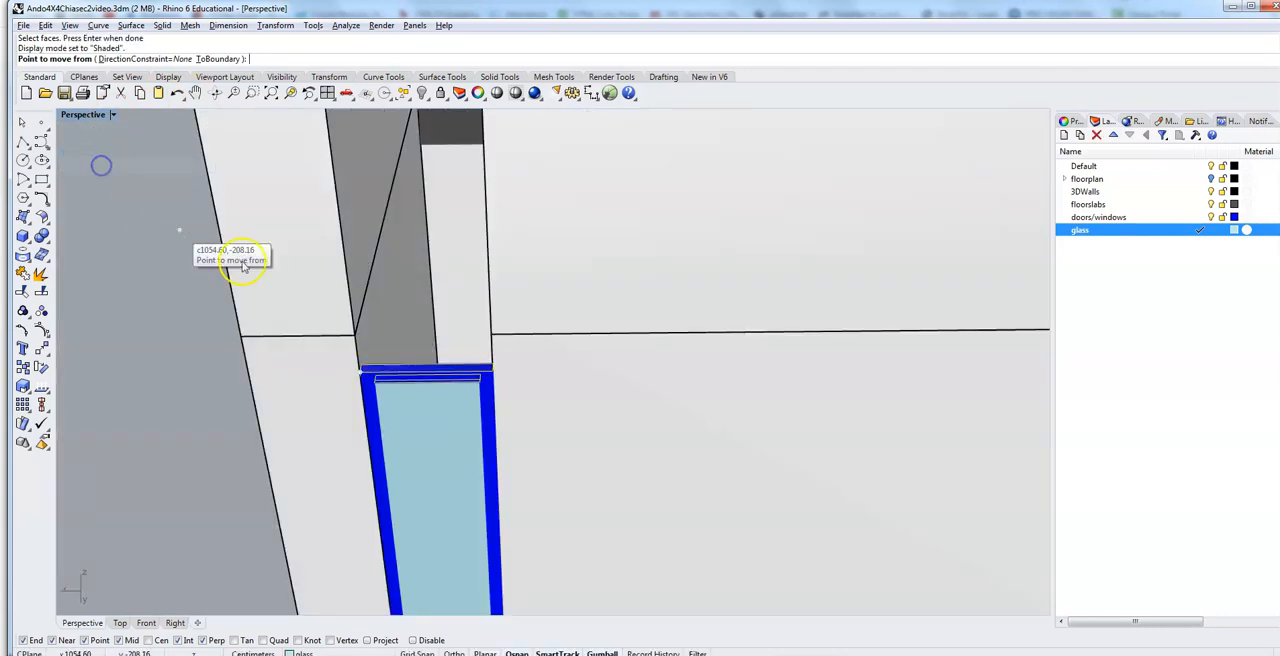
{"action": "left_click", "coordinate": [356, 372]}
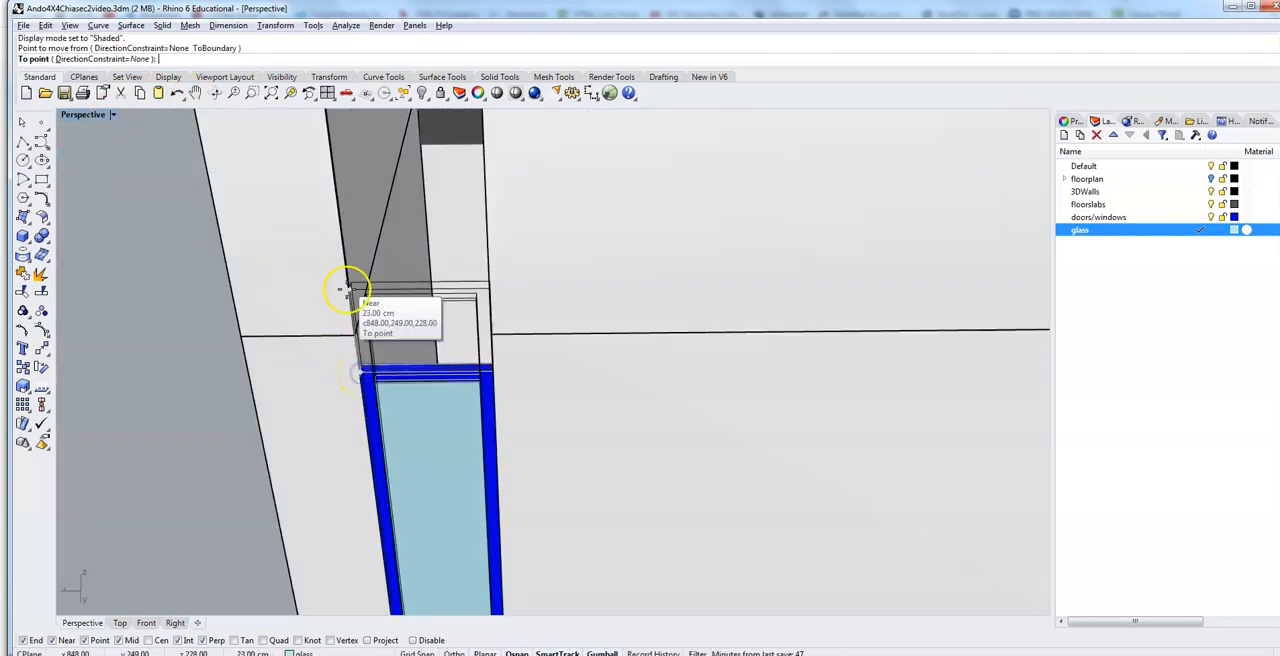
{"action": "scroll", "coordinate": [317, 162], "scroll_direction": "down", "scroll_amount": 8}
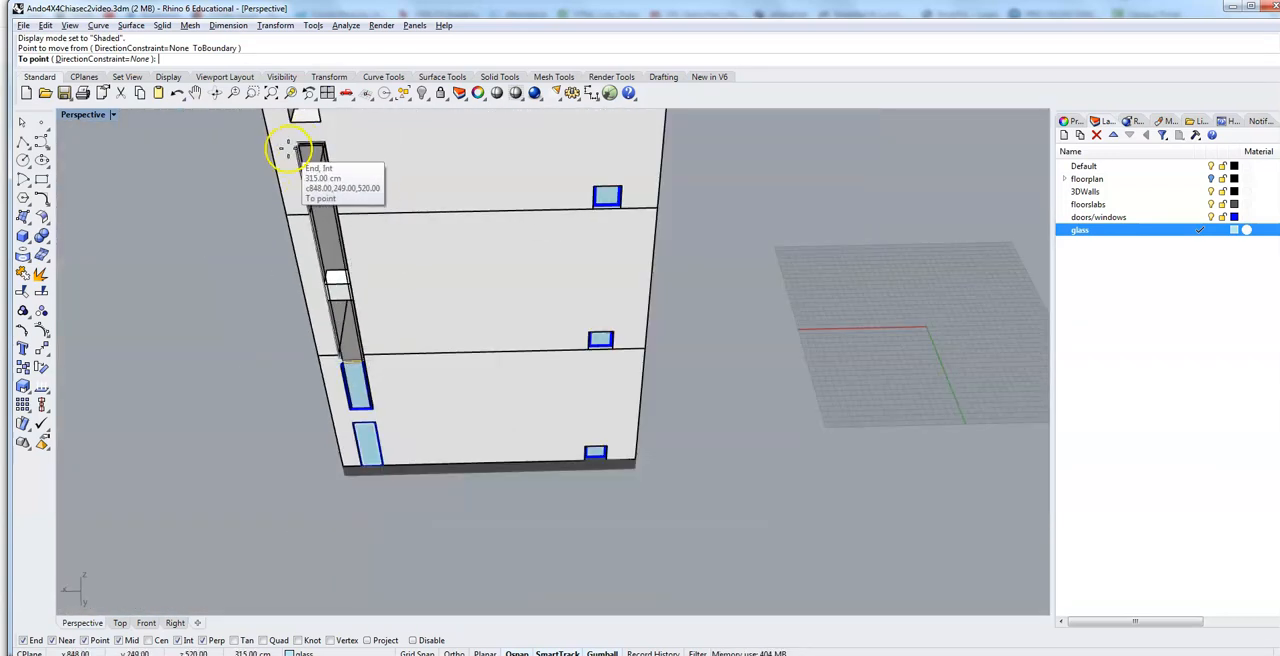
{"action": "scroll", "coordinate": [290, 150], "scroll_direction": "up", "scroll_amount": 6}
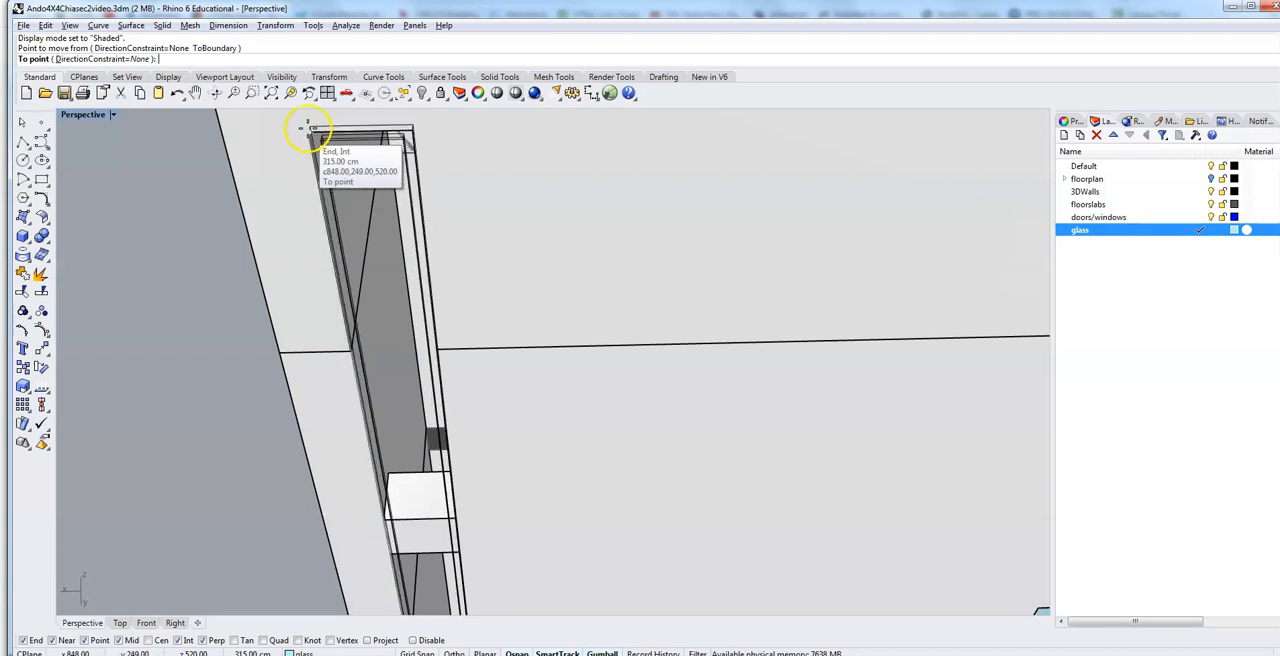
{"action": "left_click", "coordinate": [311, 131]}
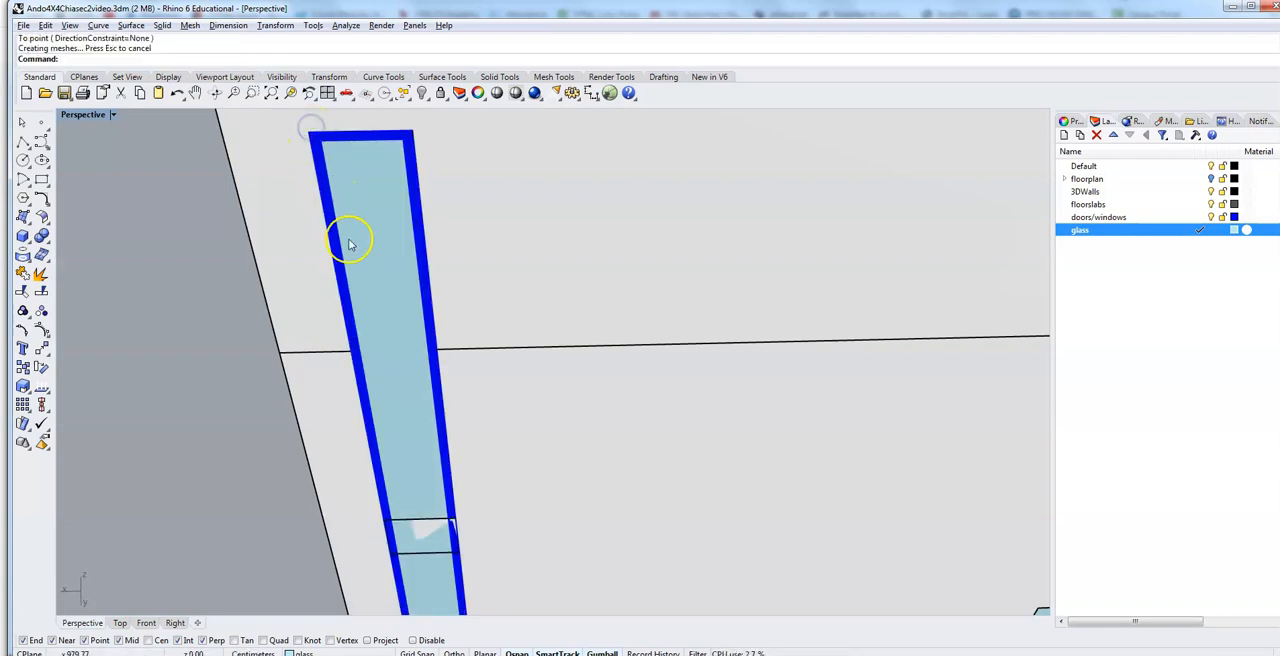
Step: Check the stretched frame and glass along the facade, and undo the face move
{"action": "scroll", "coordinate": [205, 334], "scroll_direction": "down", "scroll_amount": 3}
{"action": "right_click_drag", "start_coordinate": [205, 415], "coordinate": [208, 392]}
{"action": "left_click", "coordinate": [298, 342]}
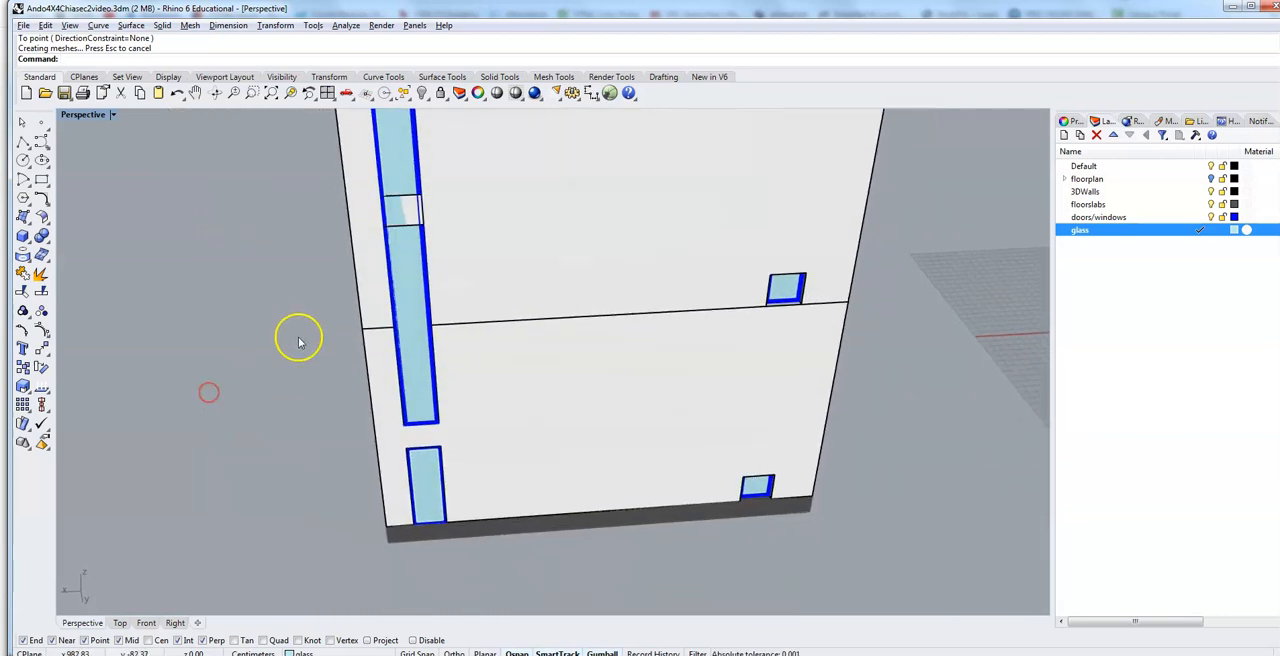
{"action": "right_click_drag", "start_coordinate": [297, 338], "coordinate": [284, 356]}
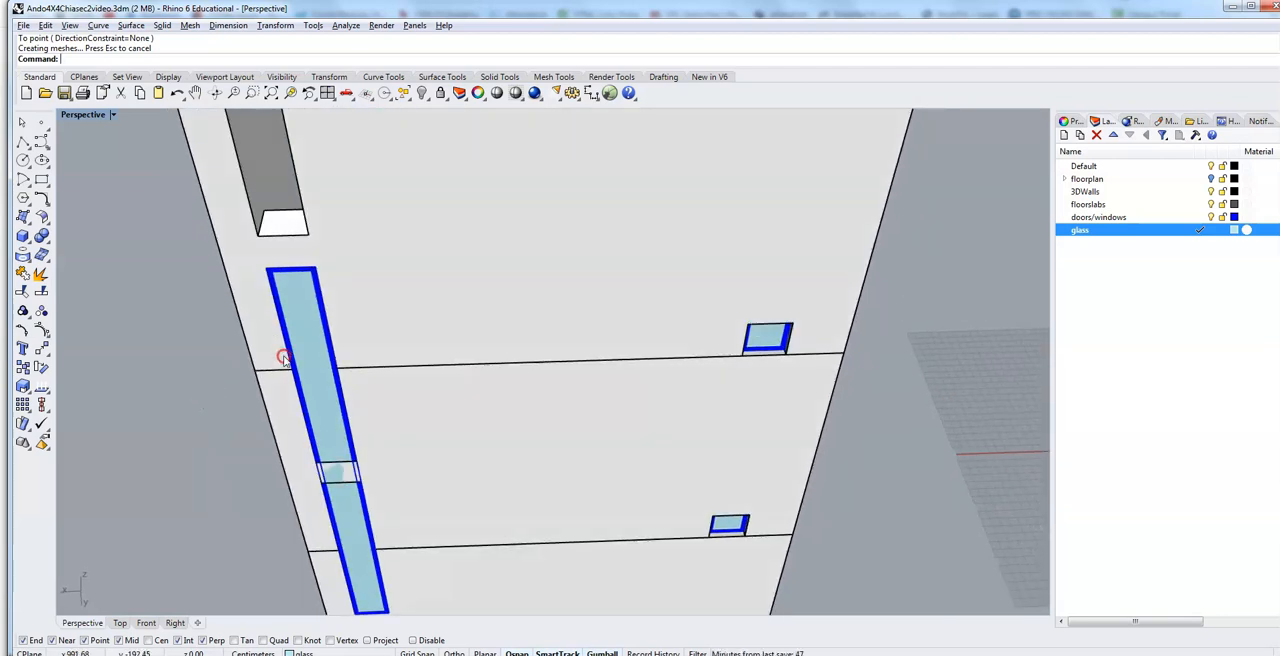
{"action": "key", "text": "ctrl+z"}
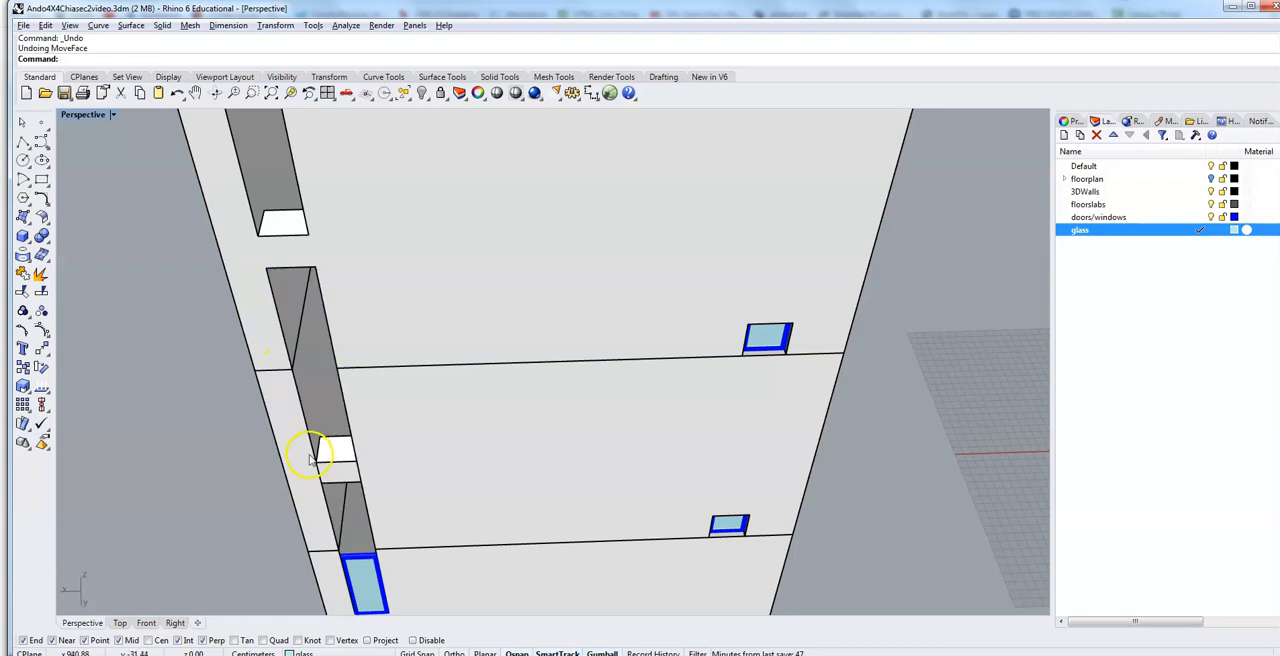
Step: Switch the viewport to Wireframe and pick the top faces of the frame and glass above the door for another MoveFace
{"action": "right_click_drag", "start_coordinate": [229, 500], "coordinate": [231, 468]}
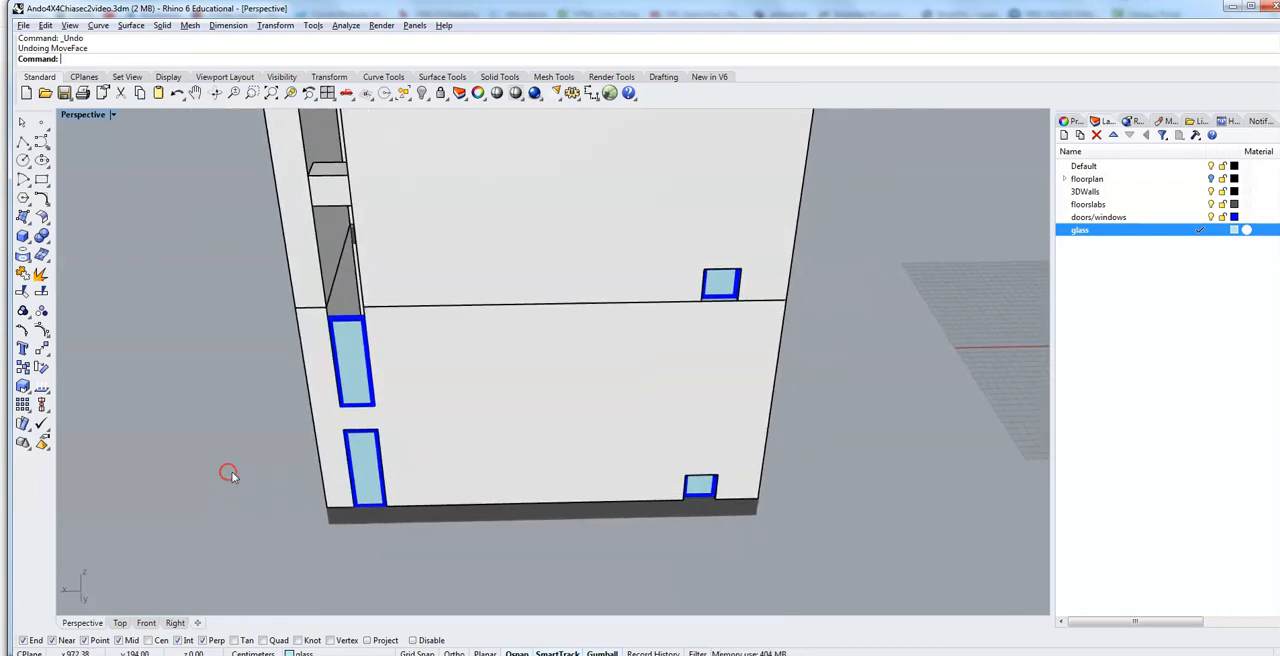
{"action": "scroll", "coordinate": [306, 390], "scroll_direction": "up", "scroll_amount": 6}
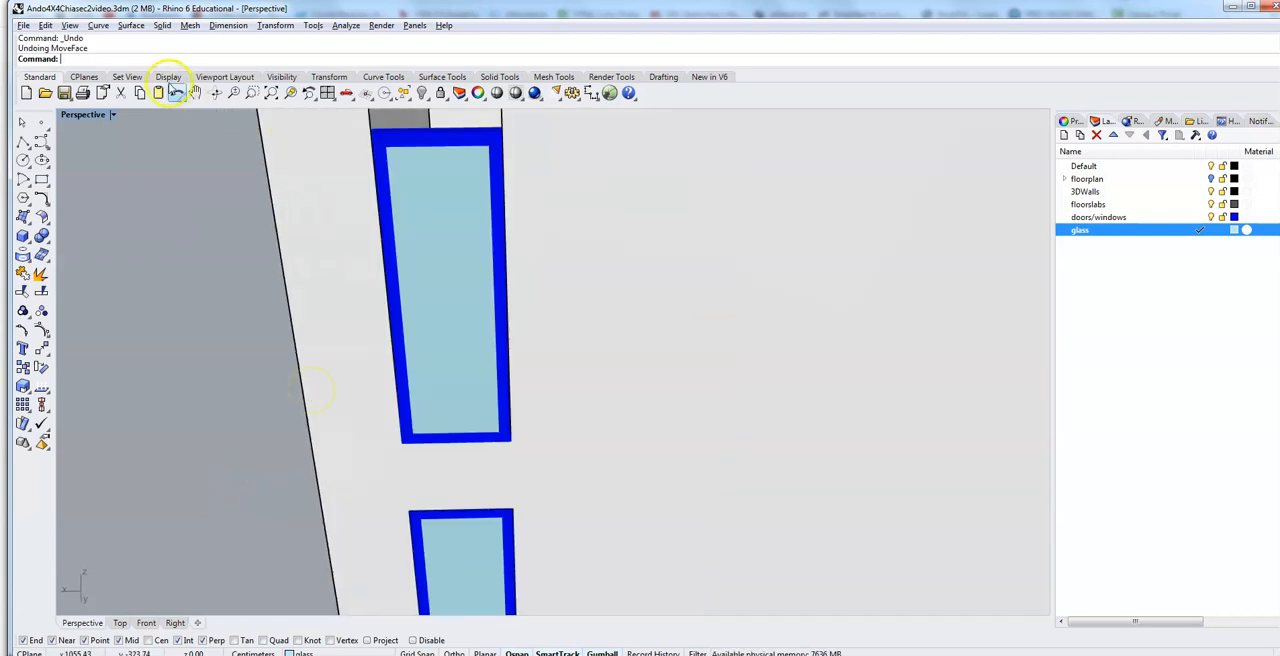
{"action": "mouse_move", "coordinate": [415, 312]}
{"action": "right_mouse_down"}
{"action": "mouse_move", "coordinate": [441, 303]}
{"action": "mouse_move", "coordinate": [440, 320]}
{"action": "mouse_move", "coordinate": [443, 306]}
{"action": "right_mouse_up"}
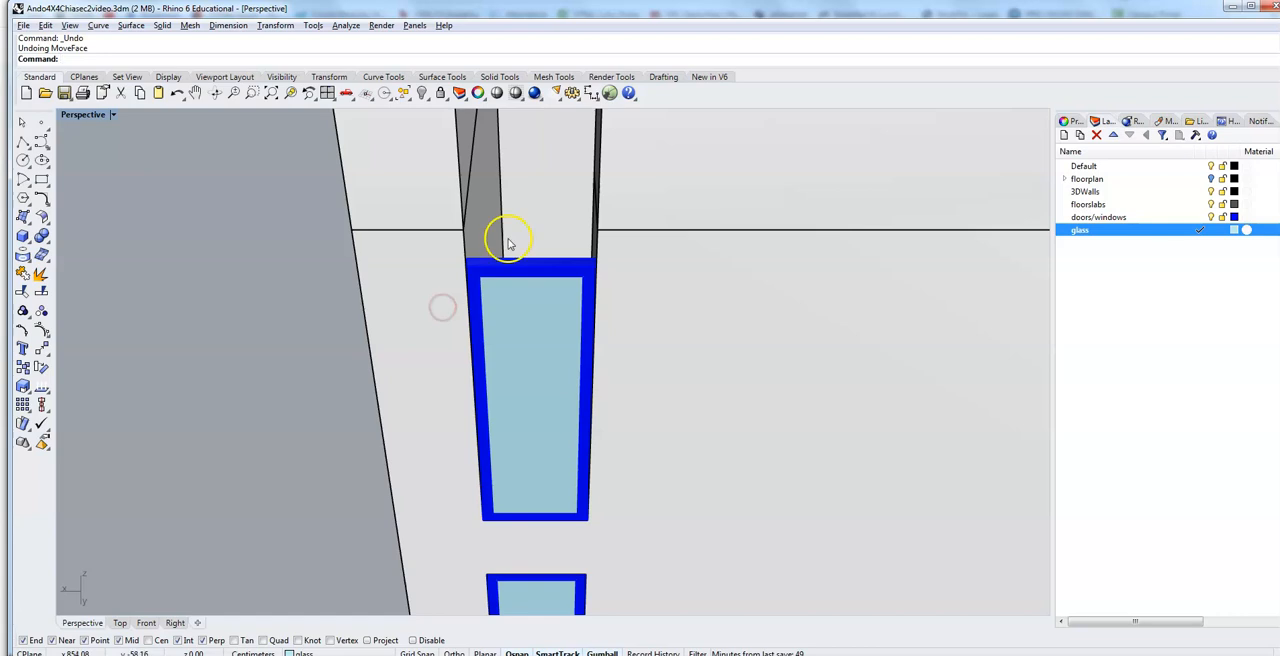
{"action": "right_click_drag", "start_coordinate": [346, 263], "coordinate": [348, 273]}
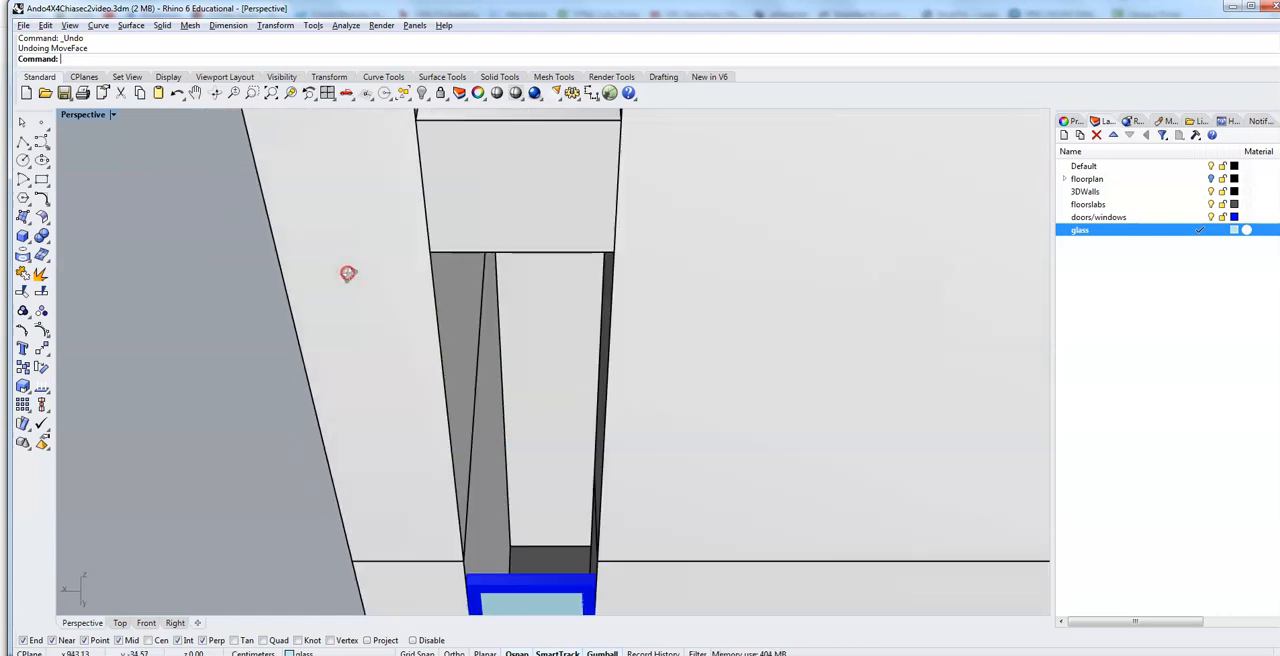
{"action": "right_click_drag", "start_coordinate": [308, 370], "coordinate": [274, 396]}
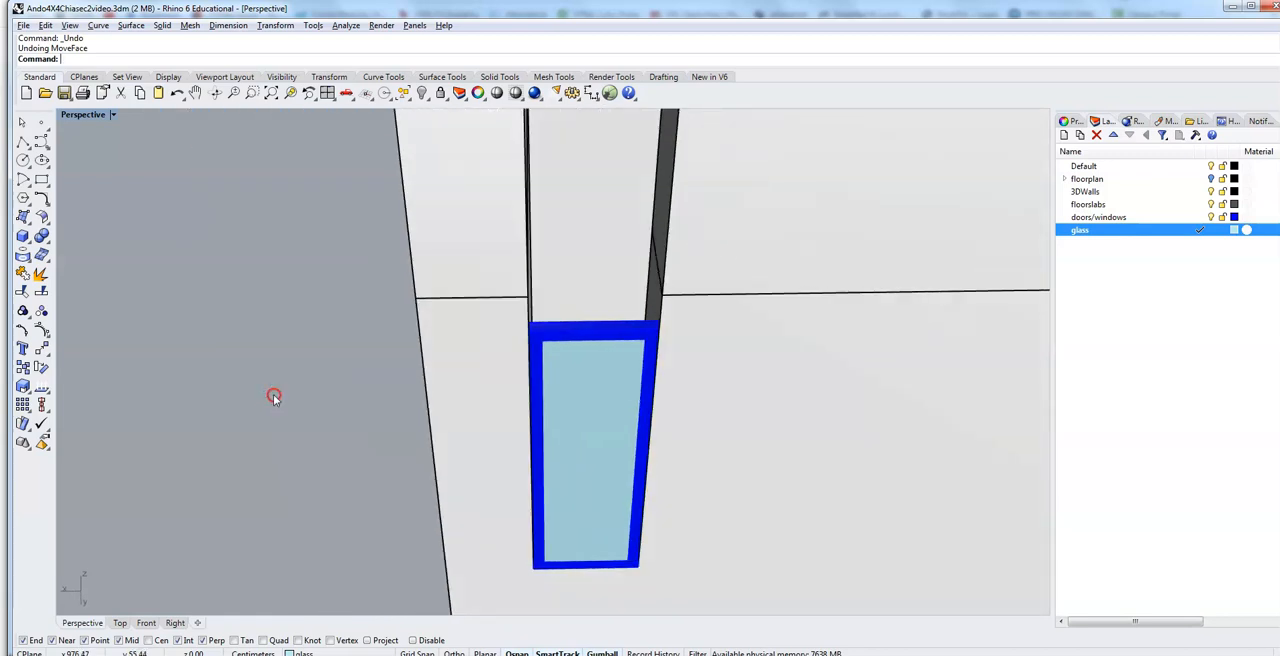
{"action": "left_click", "coordinate": [113, 115]}
{"action": "left_click", "coordinate": [112, 150]}
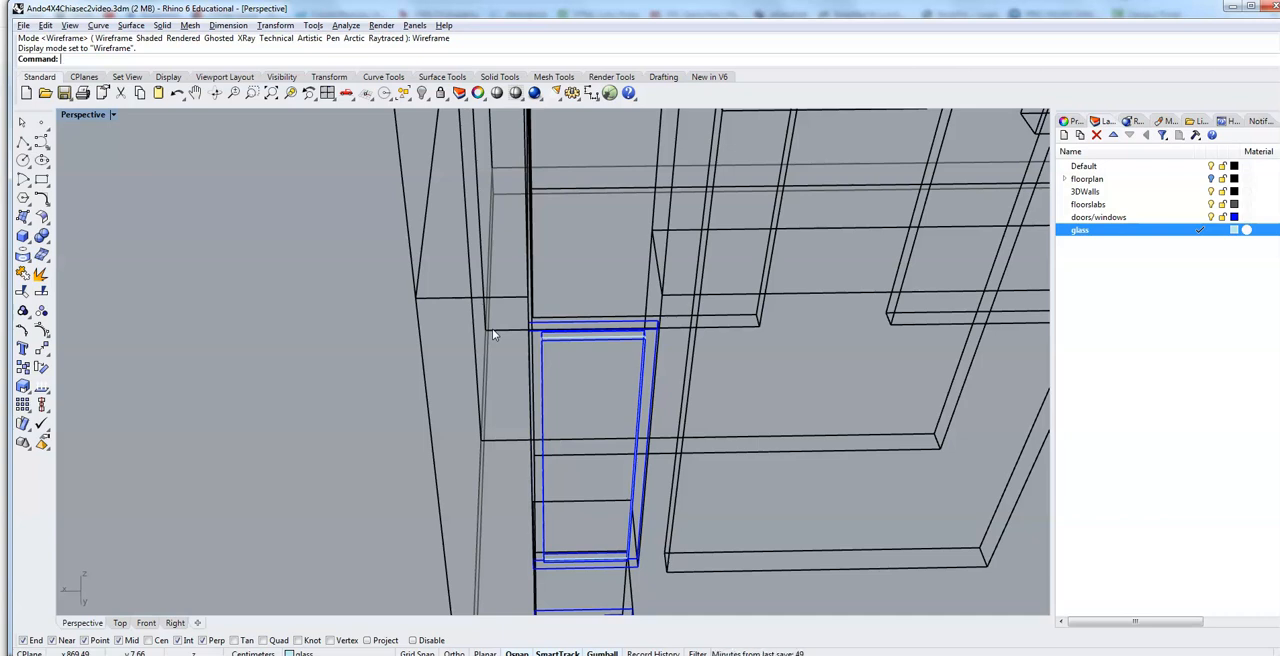
{"action": "type", "text": "eFaces"}
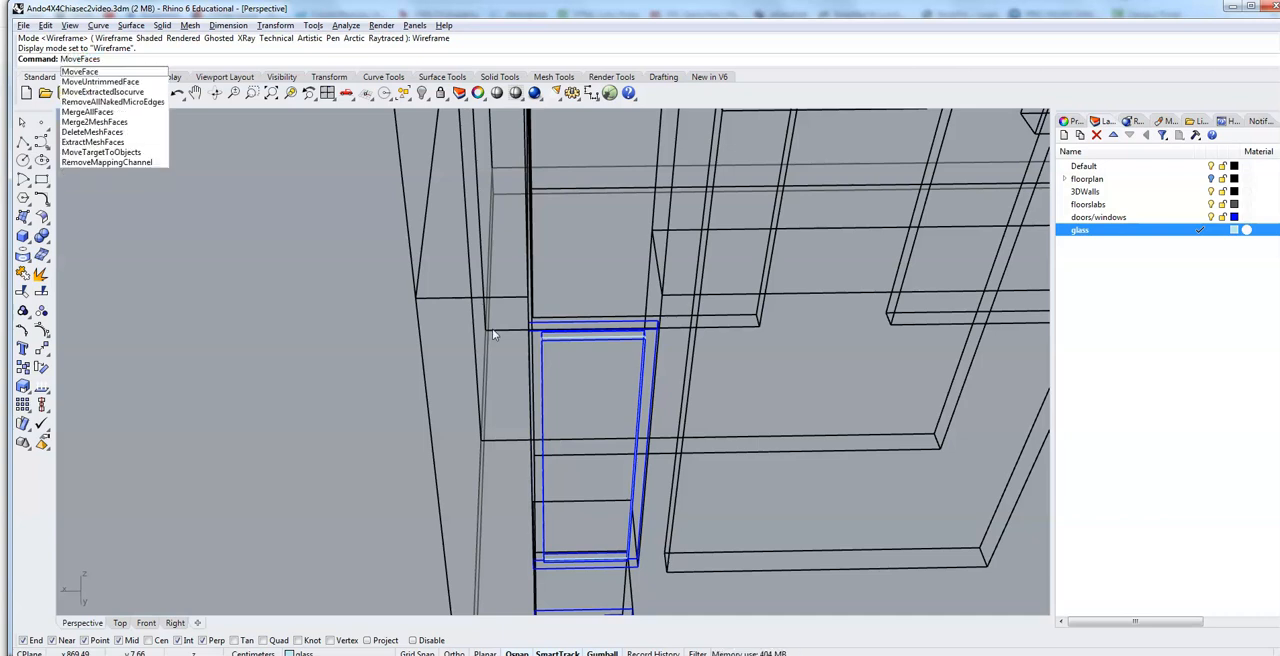
{"action": "key", "text": "BackSpace"}
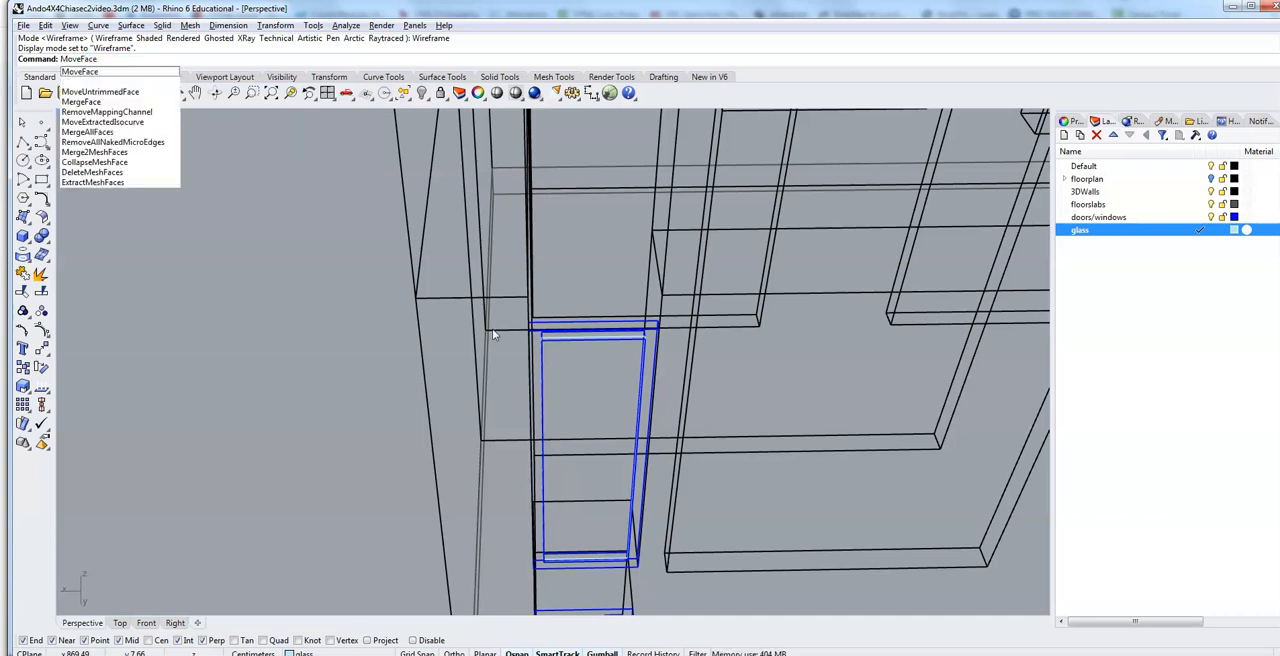
{"action": "key", "text": "Return"}
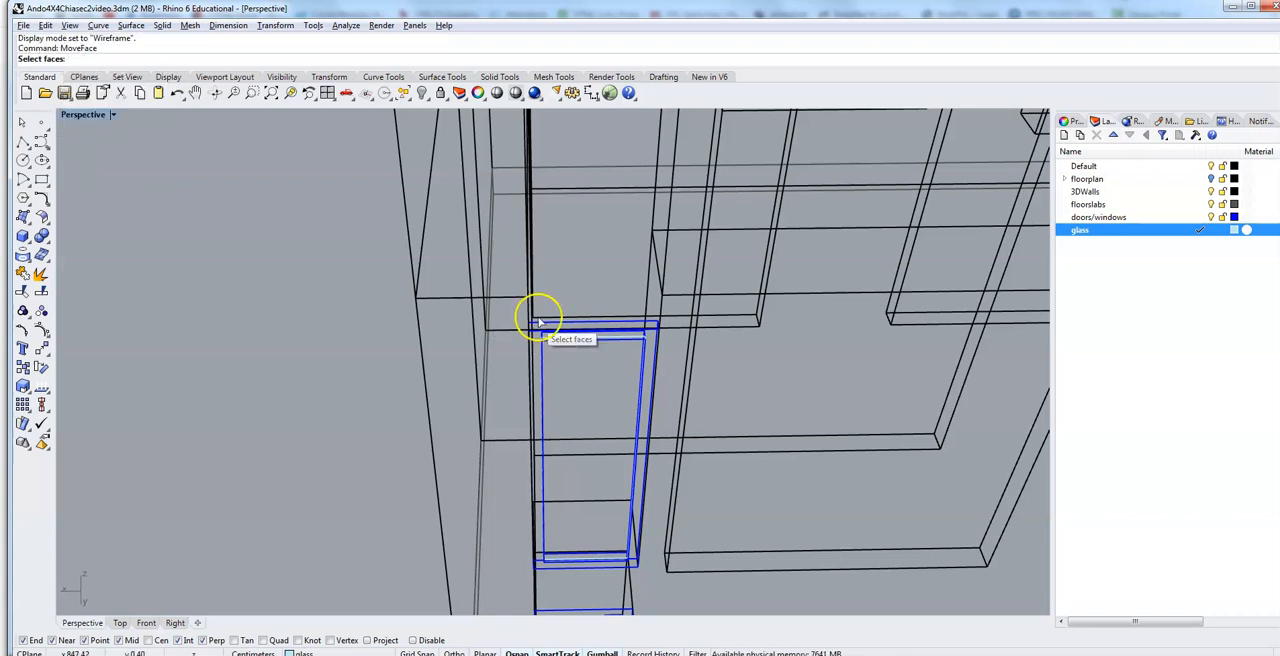
{"action": "left_click_drag", "start_coordinate": [506, 346], "coordinate": [678, 307]}
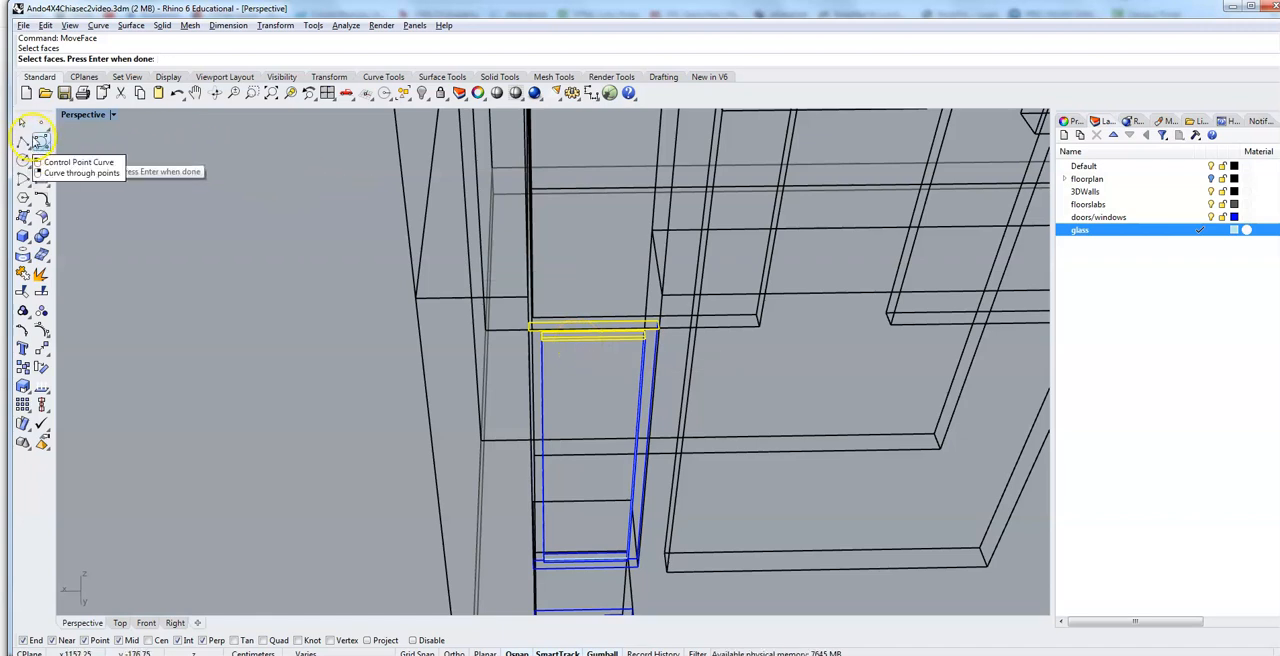
{"action": "key", "text": "Return"}
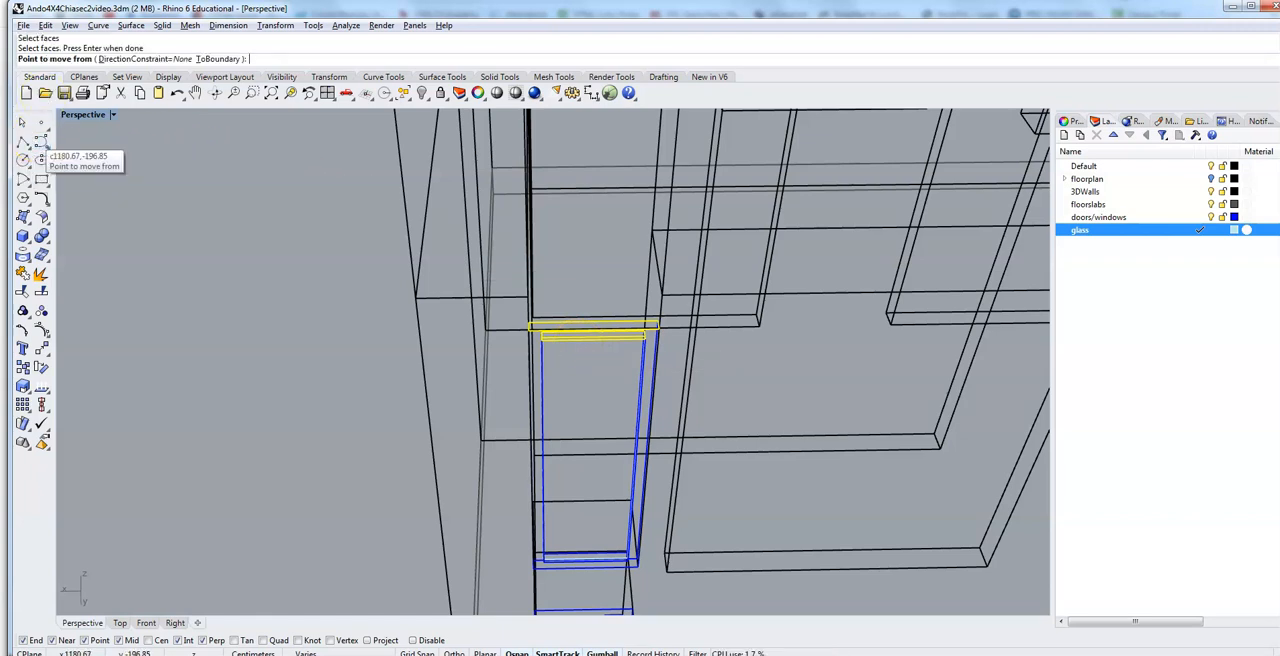
Step: Return to Shaded display and move the picked top faces 100 cm up to the upper corner of the window opening
{"action": "left_click", "coordinate": [113, 115]}
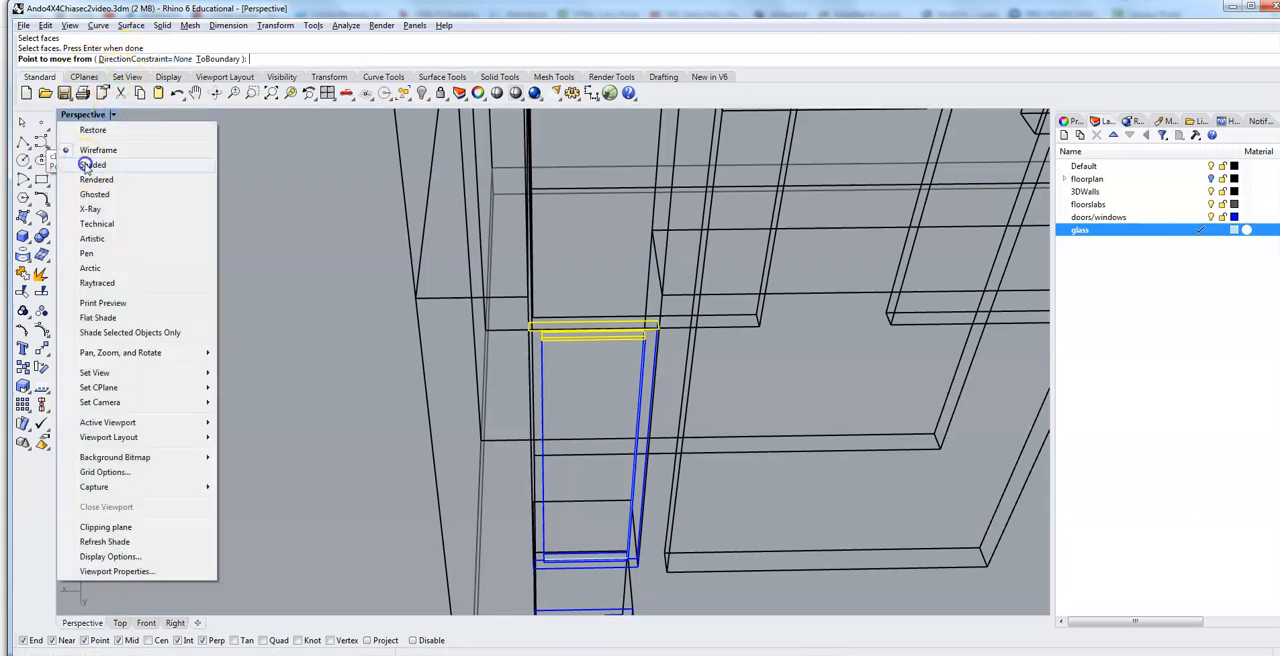
{"action": "left_click", "coordinate": [86, 166]}
{"action": "right_click_drag", "start_coordinate": [281, 242], "coordinate": [277, 246]}
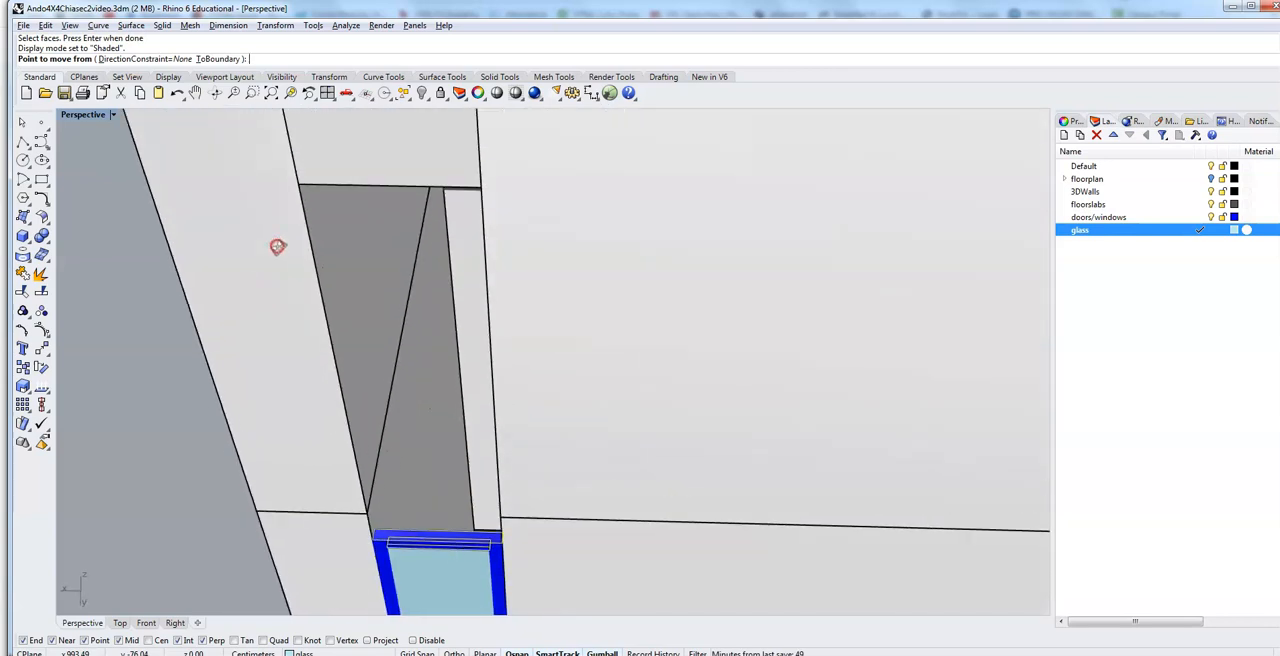
{"action": "left_click", "coordinate": [366, 540]}
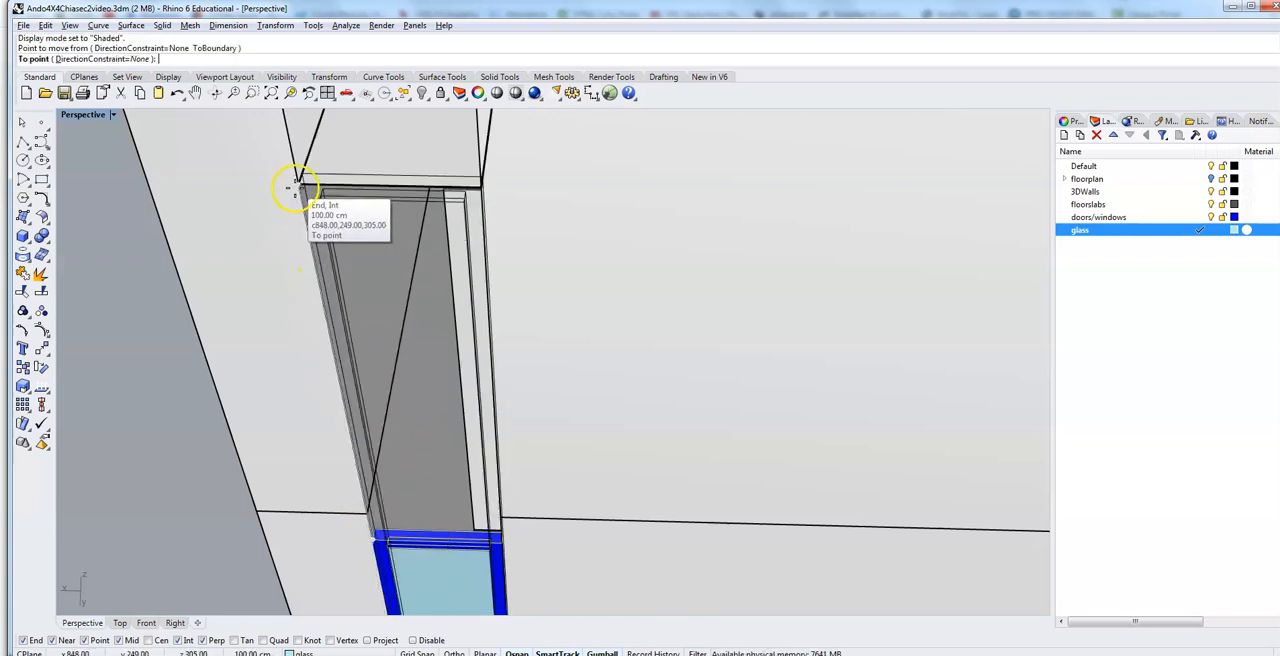
{"action": "left_click", "coordinate": [294, 185]}
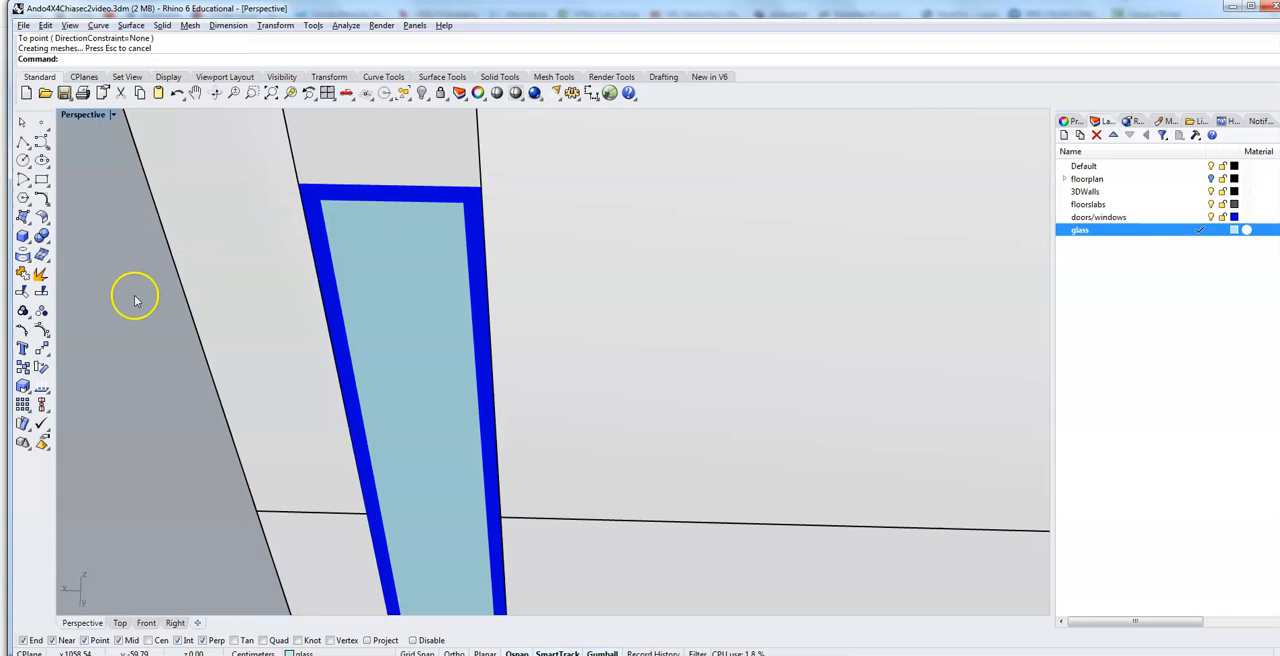
Step: Select the stretched window's glass and frame and start copying them from the frame's lower outer corner
{"action": "scroll", "coordinate": [134, 298], "scroll_direction": "down", "scroll_amount": 5}
{"action": "mouse_move", "coordinate": [122, 334]}
{"action": "right_mouse_down"}
{"action": "mouse_move", "coordinate": [129, 323]}
{"action": "mouse_move", "coordinate": [133, 343]}
{"action": "mouse_move", "coordinate": [126, 328]}
{"action": "right_mouse_up"}
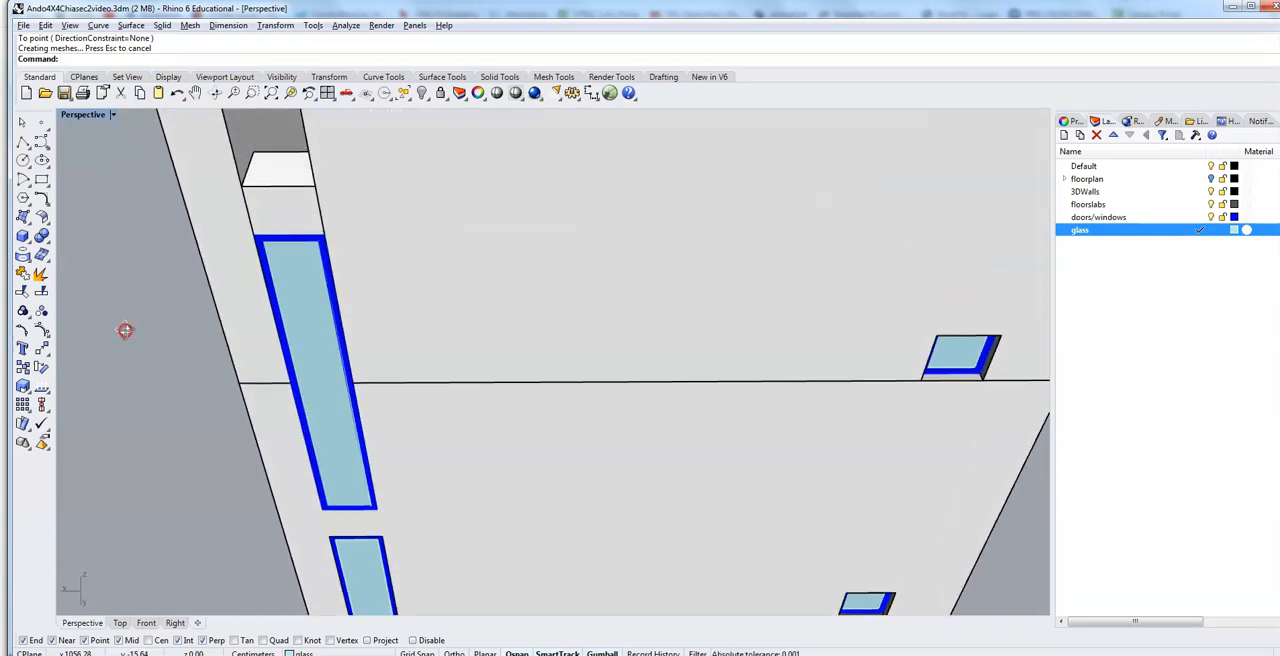
{"action": "scroll", "coordinate": [286, 308], "scroll_direction": "up", "scroll_amount": 3}
{"action": "left_click", "coordinate": [301, 307]}
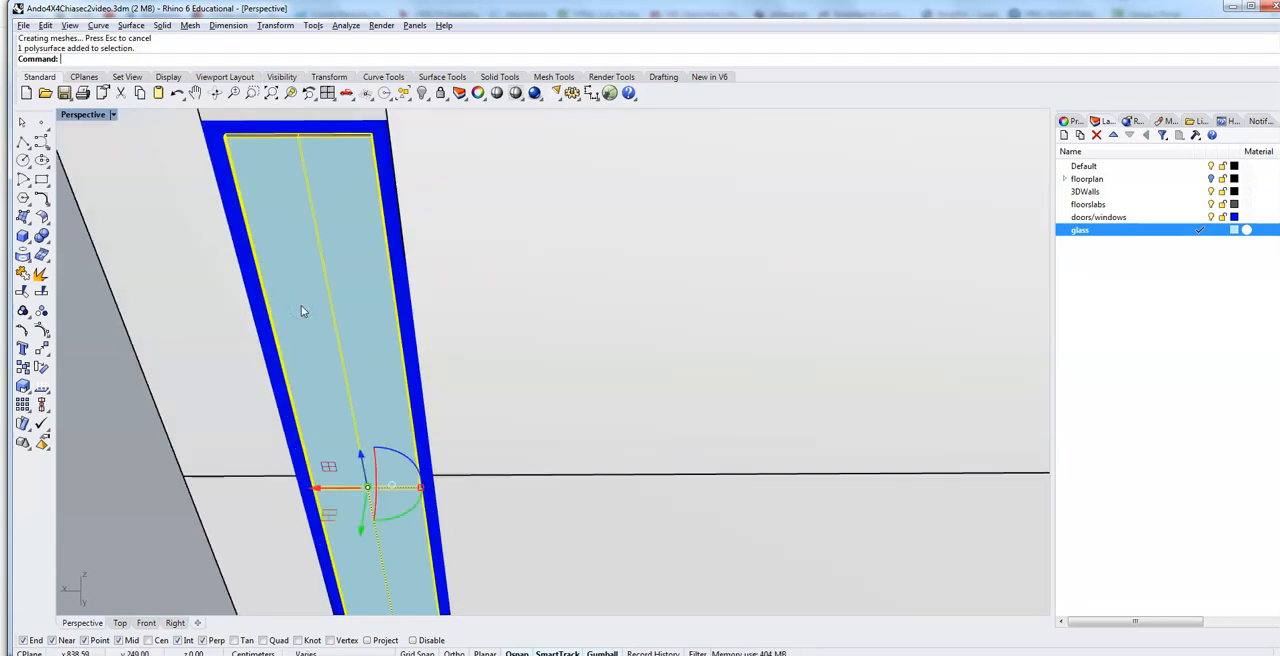
{"action": "left_click", "coordinate": [227, 199], "text": "shift"}
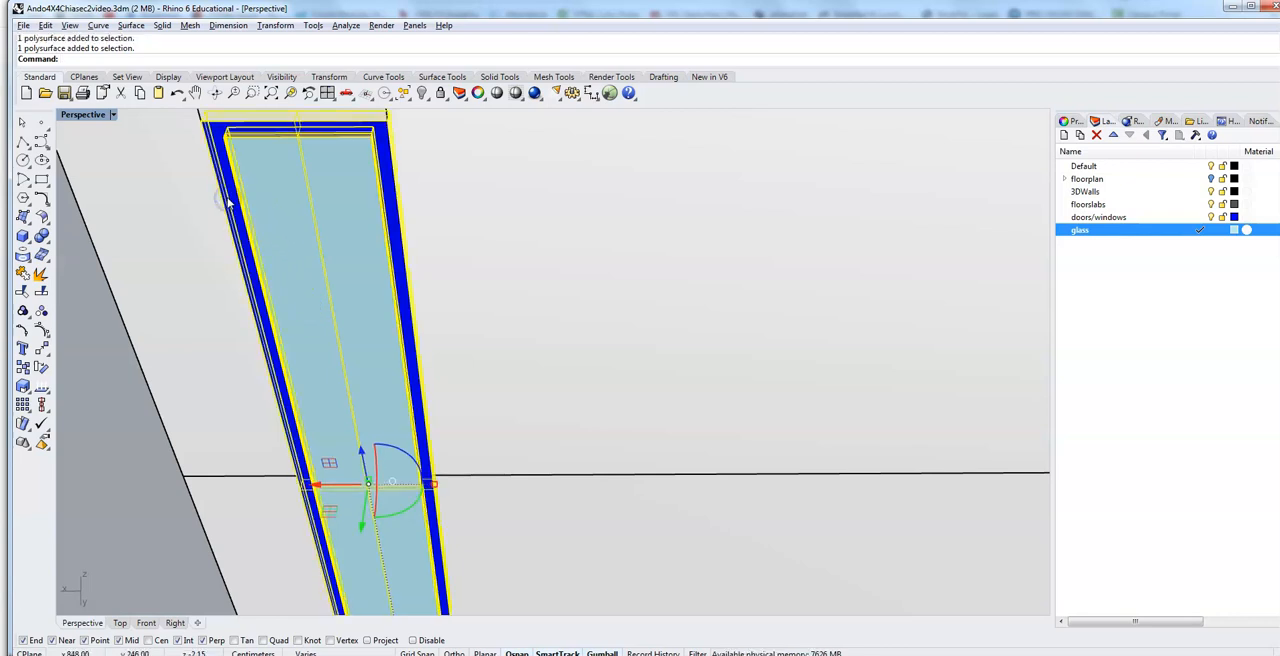
{"action": "type", "text": "Cop"}
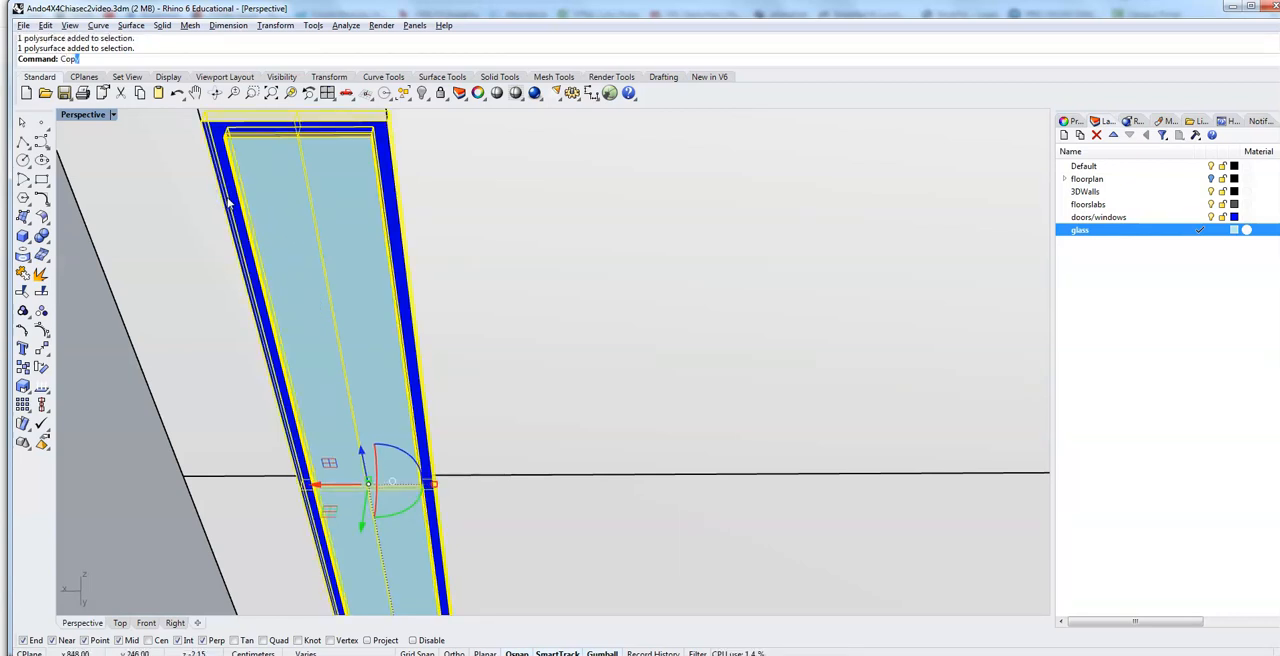
{"action": "type", "text": "y"}
{"action": "key", "text": "Return"}
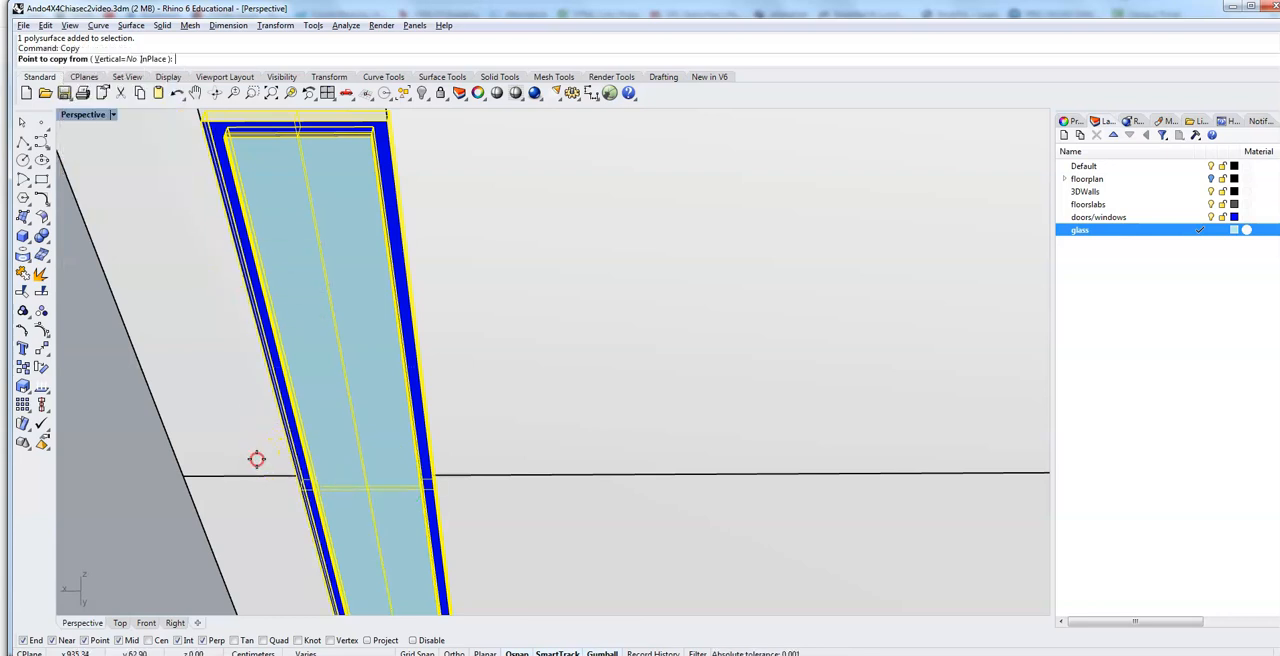
{"action": "scroll", "coordinate": [254, 455], "scroll_direction": "down", "scroll_amount": 5}
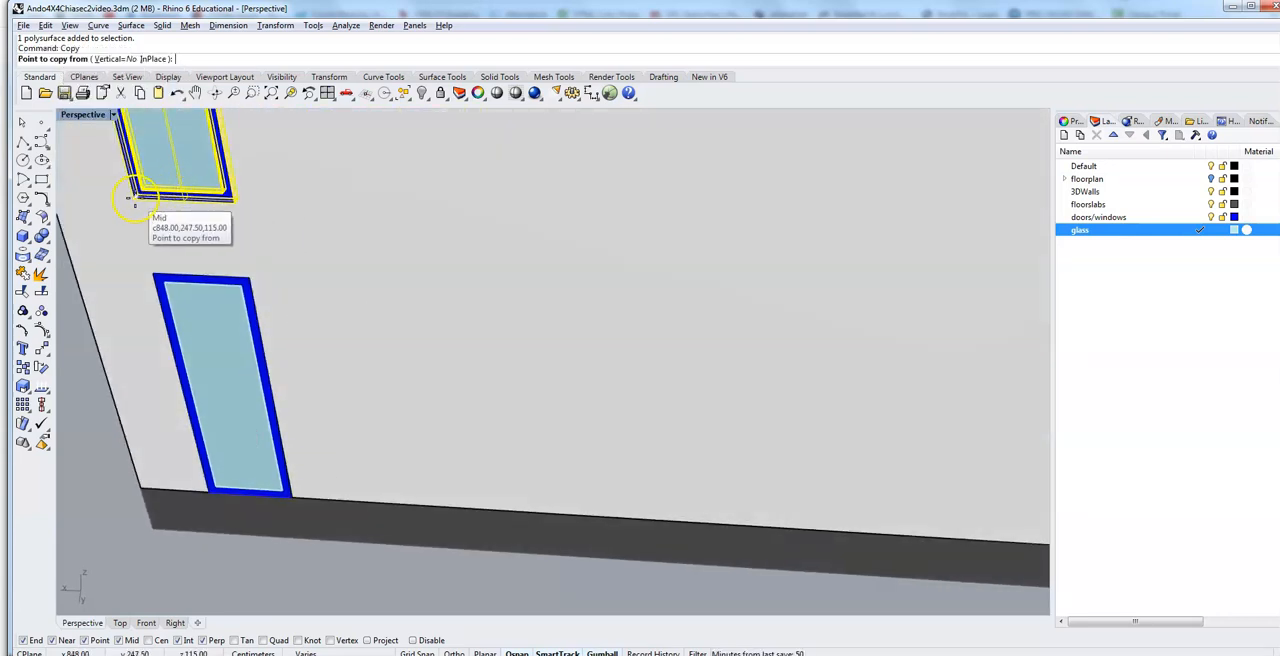
{"action": "scroll", "coordinate": [140, 205], "scroll_direction": "up", "scroll_amount": 5}
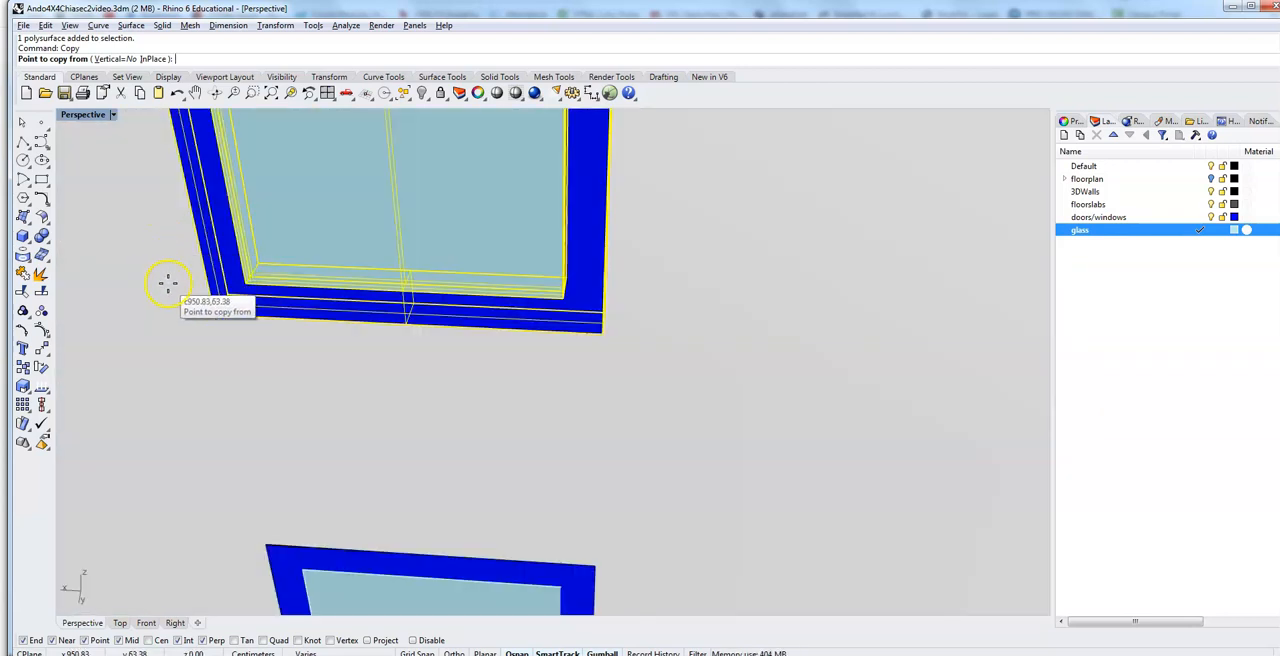
{"action": "left_click", "coordinate": [217, 318]}
Step: Place a copy of the window 215 cm up, at the lower corner of the next tall opening
{"action": "scroll", "coordinate": [186, 140], "scroll_direction": "up", "scroll_amount": 3}
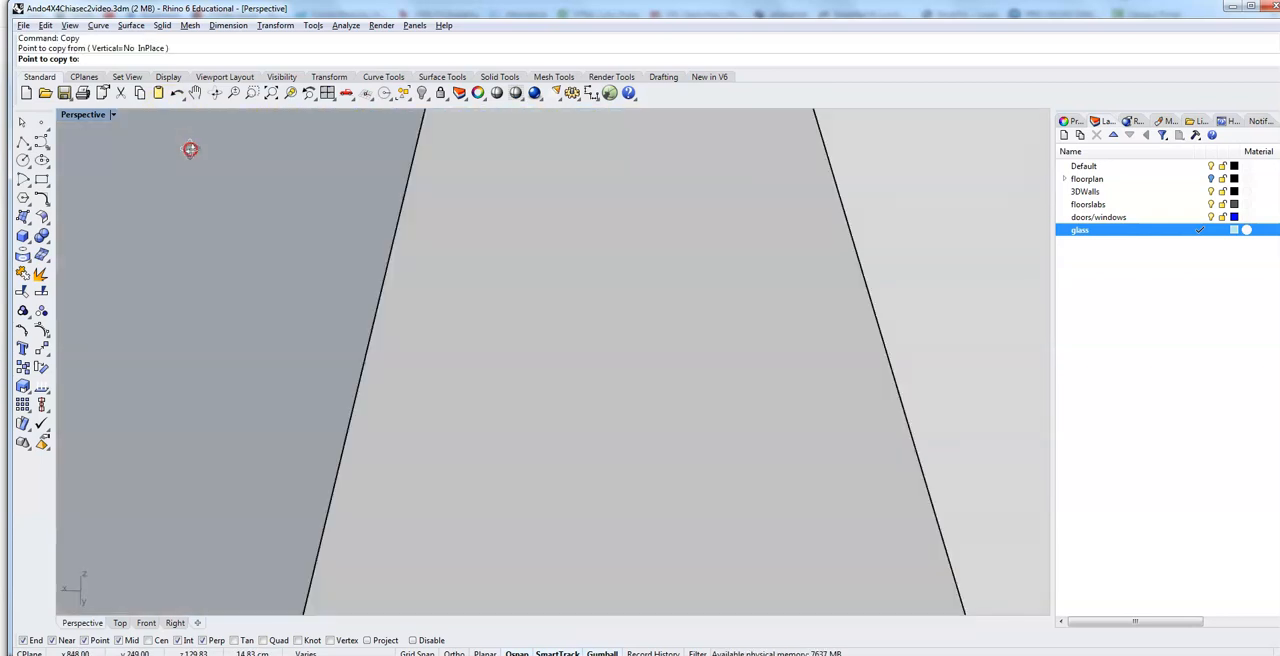
{"action": "scroll", "coordinate": [191, 149], "scroll_direction": "down", "scroll_amount": 5}
{"action": "scroll", "coordinate": [188, 210], "scroll_direction": "down", "scroll_amount": 3}
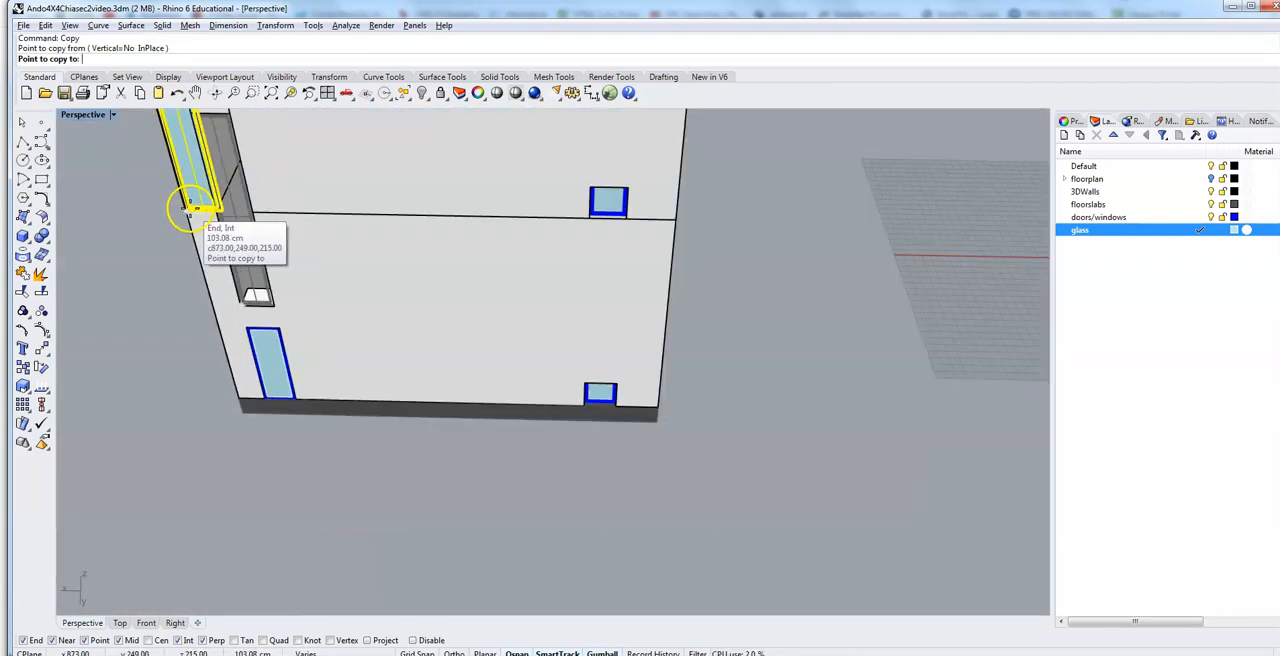
{"action": "scroll", "coordinate": [190, 215], "scroll_direction": "up", "scroll_amount": 2}
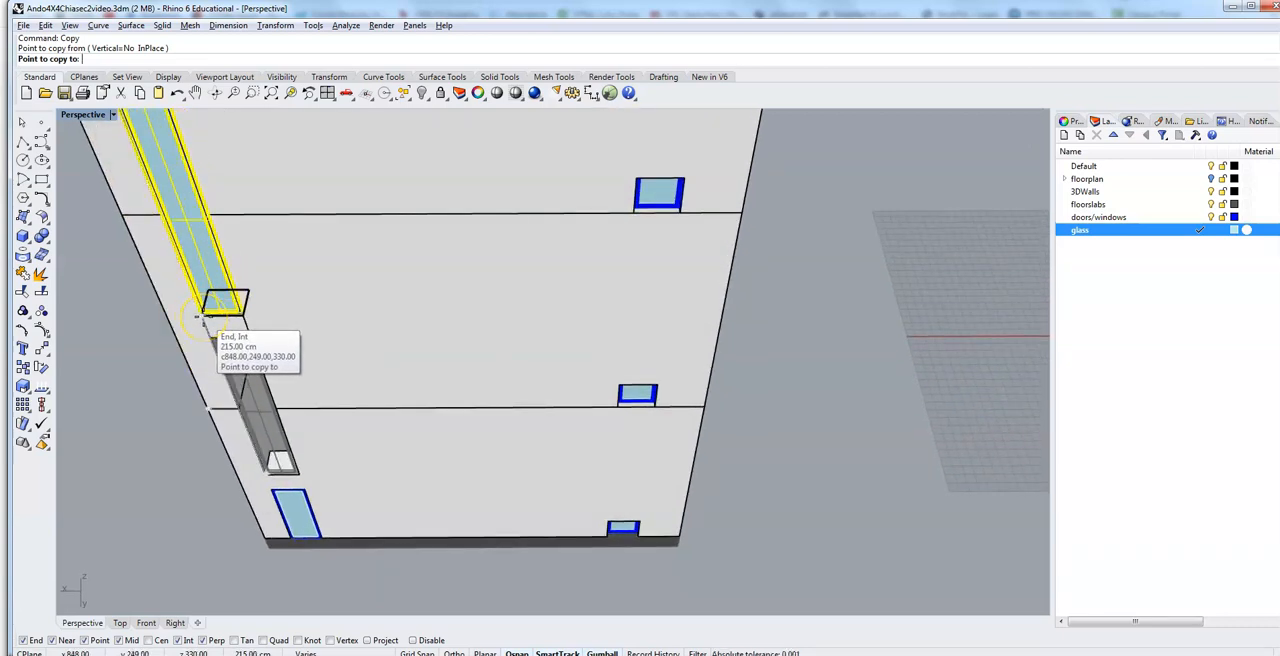
{"action": "scroll", "coordinate": [198, 316], "scroll_direction": "up", "scroll_amount": 4}
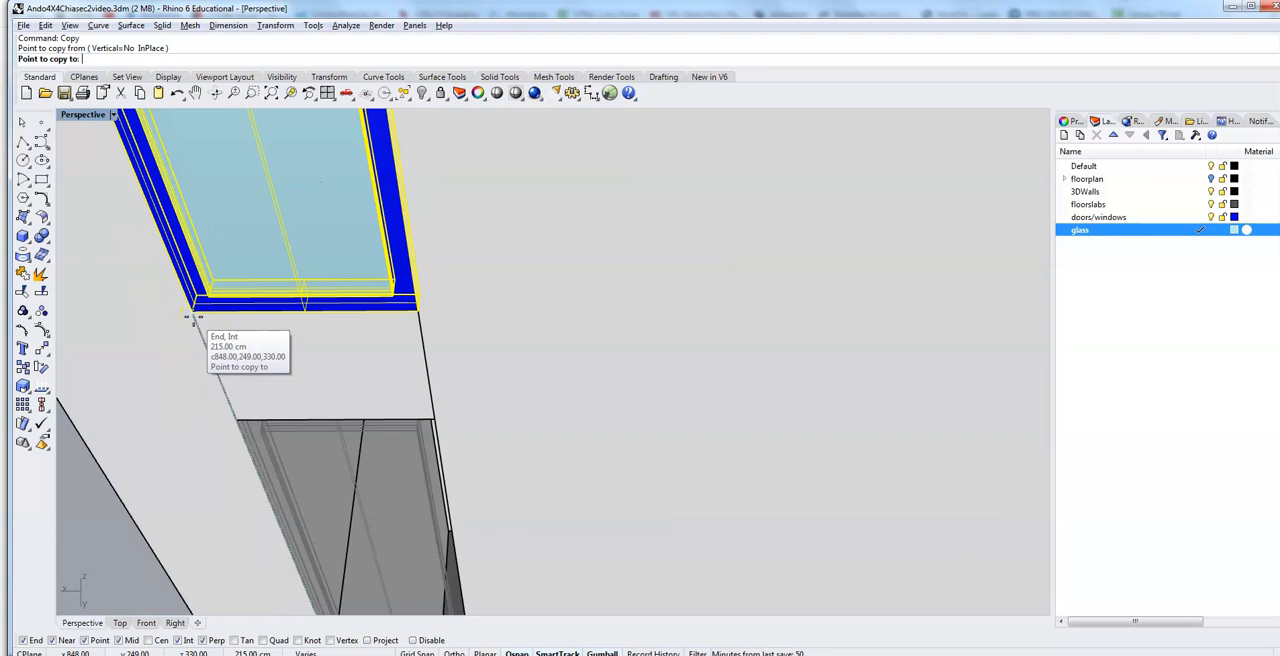
{"action": "left_click", "coordinate": [196, 317]}
Step: Place a second copy 430 cm above the original window, at the following opening's lower corner, and finish copying
{"action": "scroll", "coordinate": [172, 292], "scroll_direction": "up", "scroll_amount": 5}
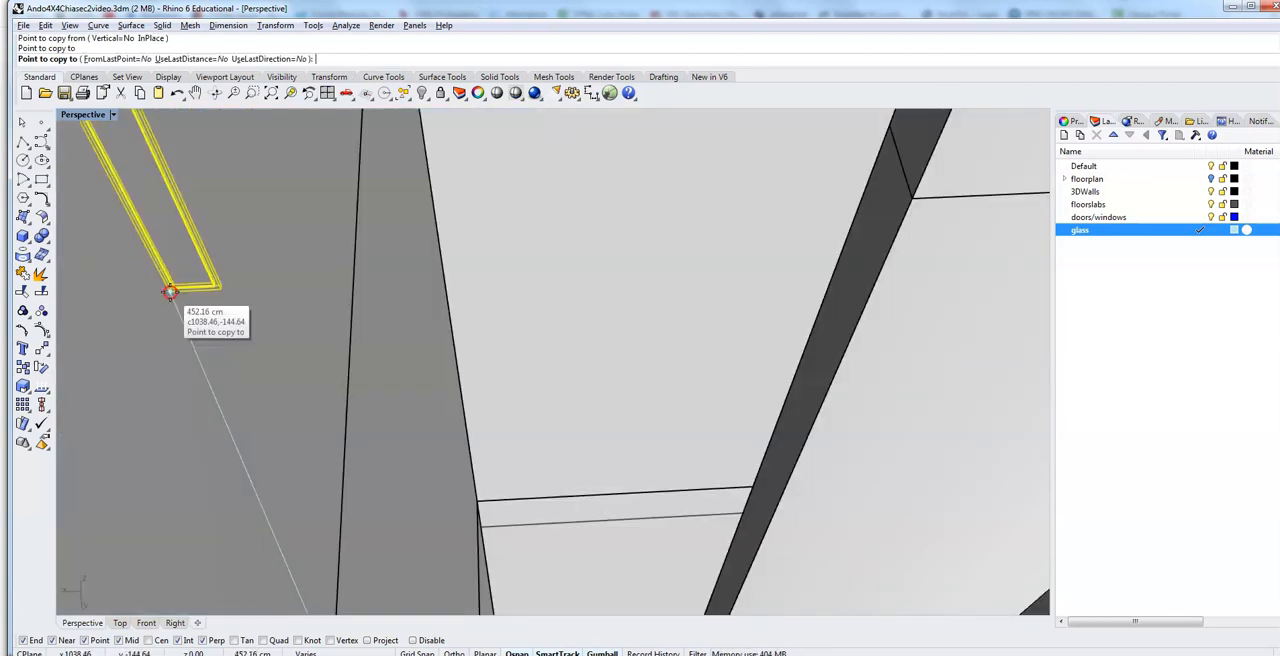
{"action": "scroll", "coordinate": [170, 292], "scroll_direction": "down", "scroll_amount": 5}
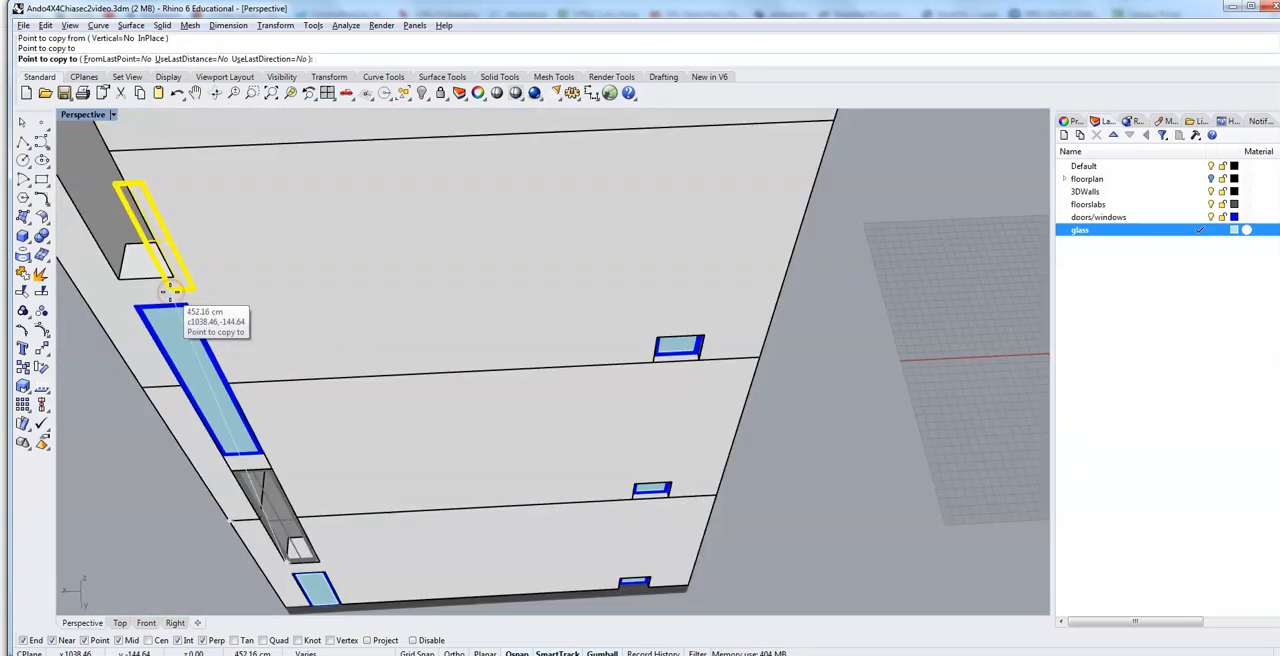
{"action": "left_click", "coordinate": [119, 282]}
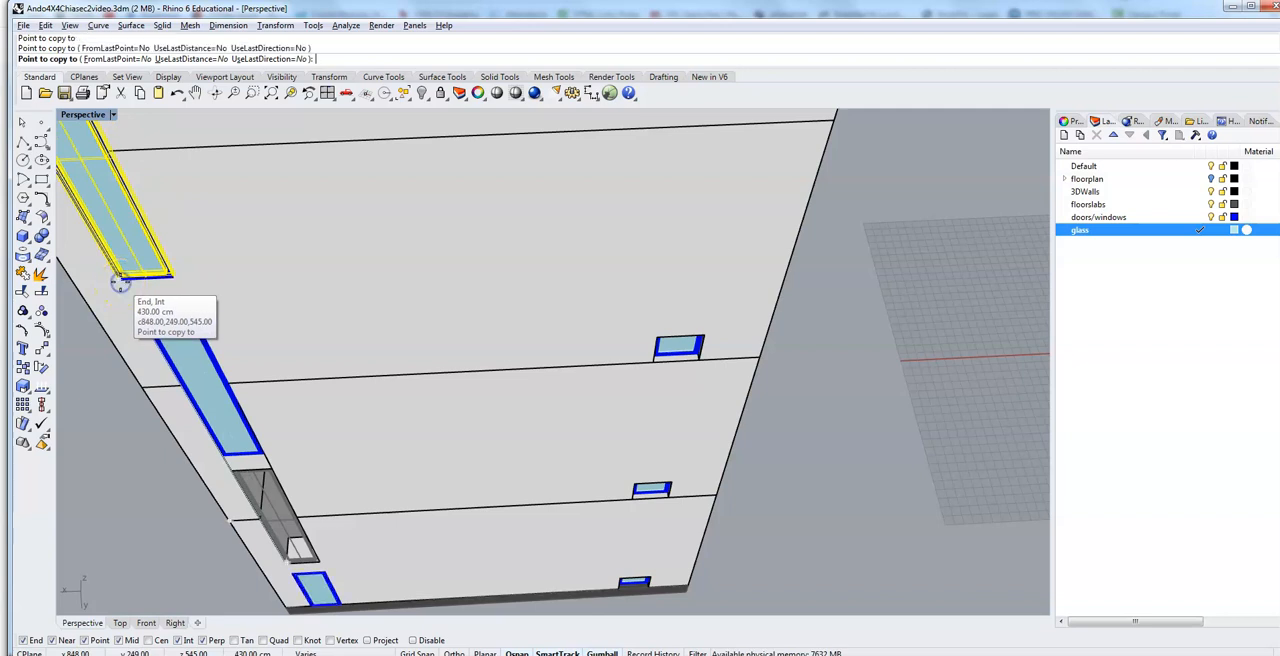
{"action": "key", "text": "Return"}
Step: Check how the copied windows sit in the openings along the facade, and clear the selection
{"action": "scroll", "coordinate": [120, 284], "scroll_direction": "down", "scroll_amount": 5}
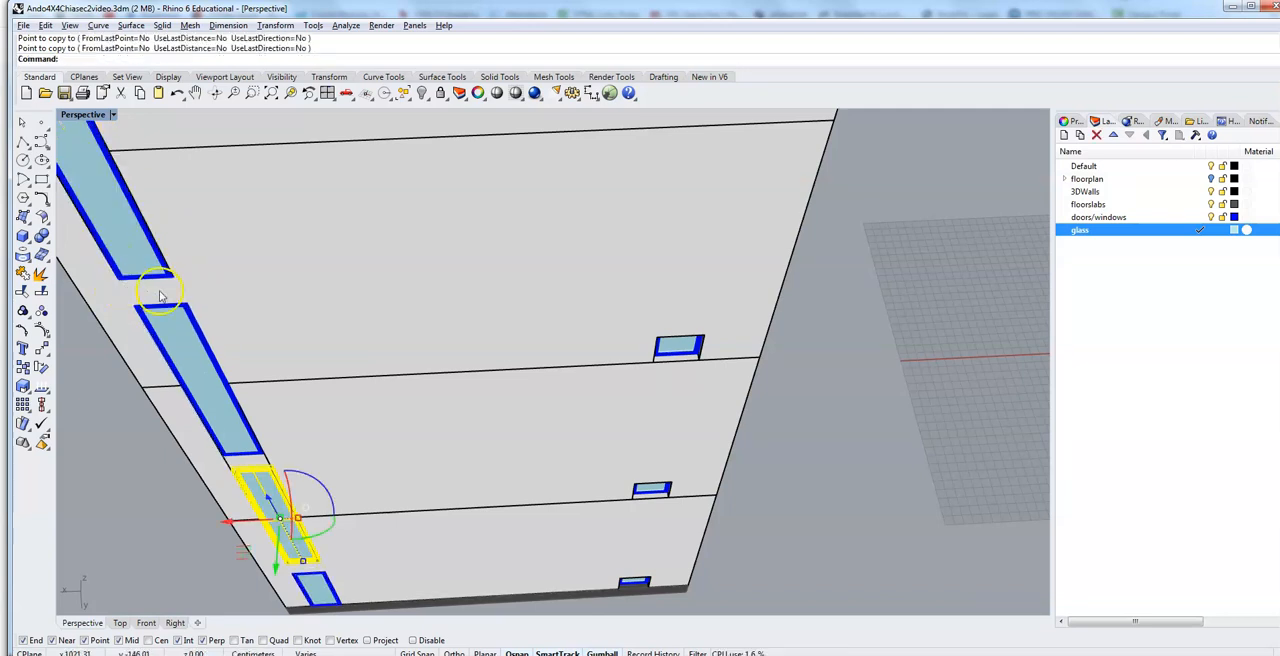
{"action": "scroll", "coordinate": [310, 263], "scroll_direction": "up", "scroll_amount": 4}
{"action": "right_click_drag", "start_coordinate": [329, 265], "coordinate": [340, 275]}
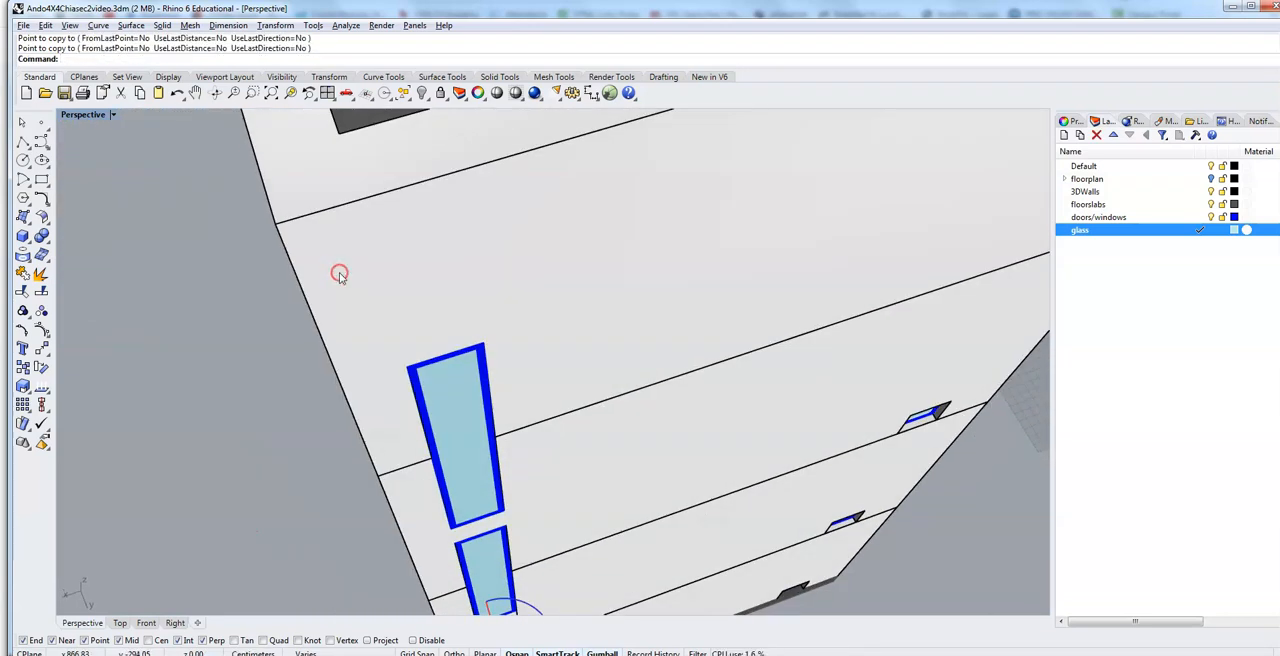
{"action": "scroll", "coordinate": [340, 275], "scroll_direction": "down", "scroll_amount": 4}
{"action": "right_click_drag", "start_coordinate": [256, 337], "coordinate": [240, 311]}
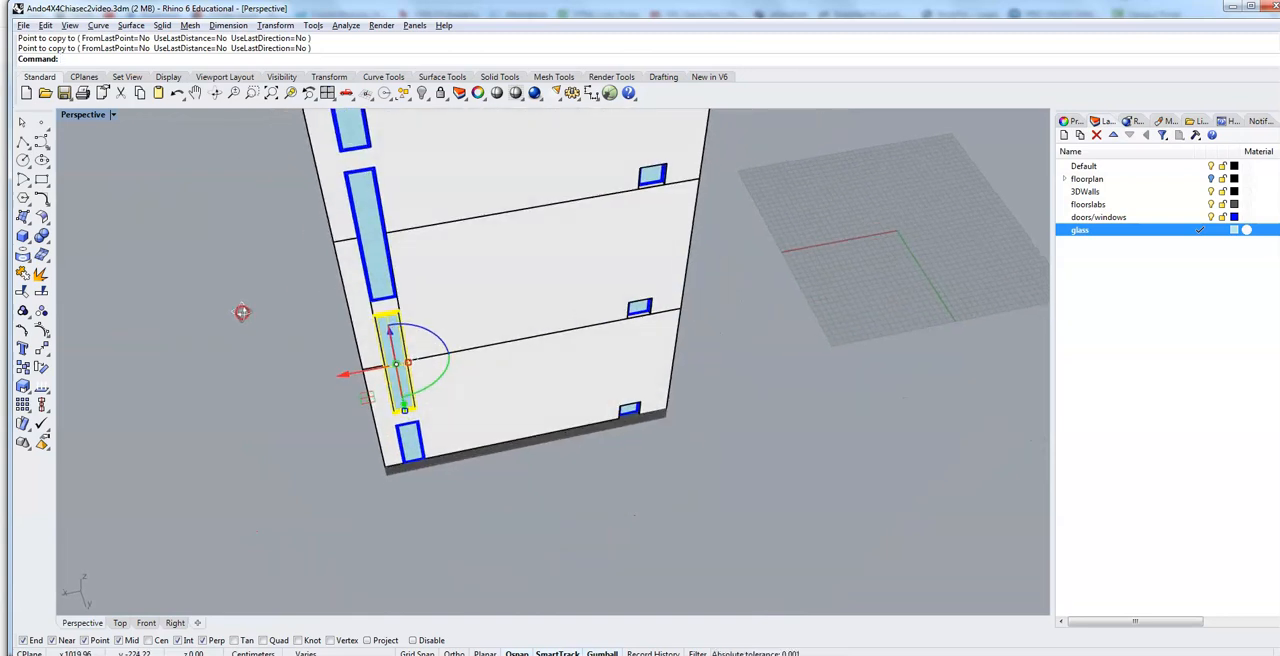
{"action": "left_click", "coordinate": [269, 374]}
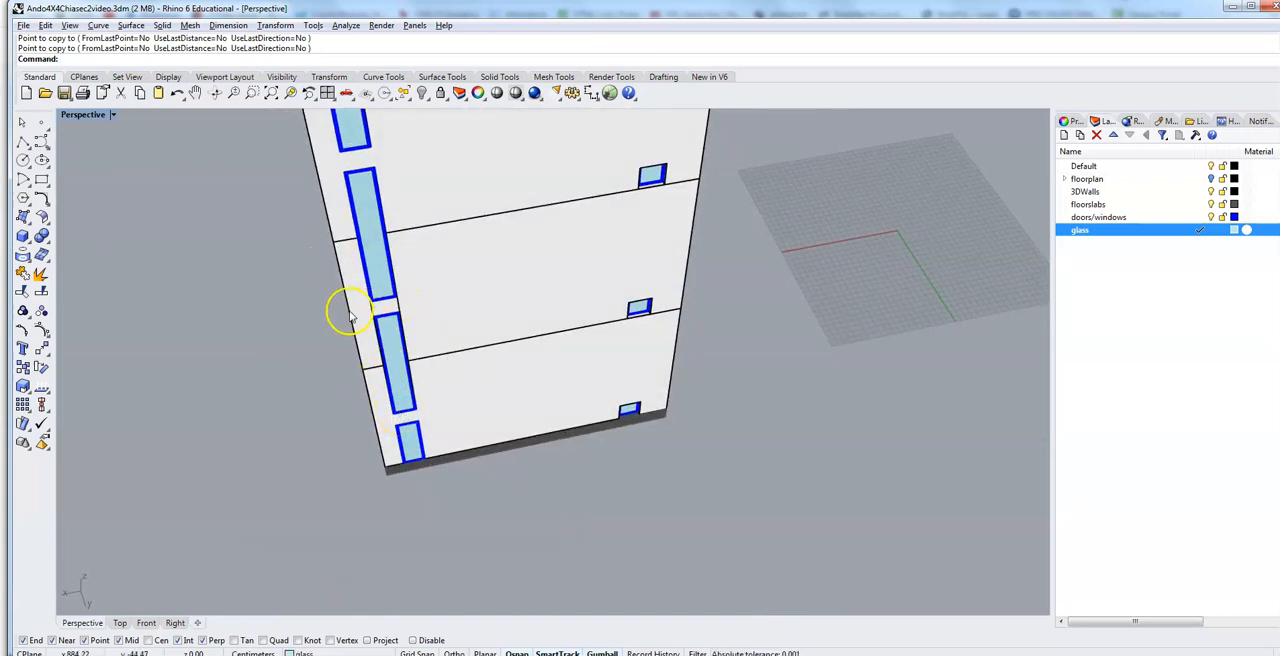
Step: Select the glass and frame of the ground-floor door and of the lowest tall window above it
{"action": "right_click_drag", "start_coordinate": [309, 322], "coordinate": [303, 309]}
{"action": "scroll", "coordinate": [348, 374], "scroll_direction": "up", "scroll_amount": 3}
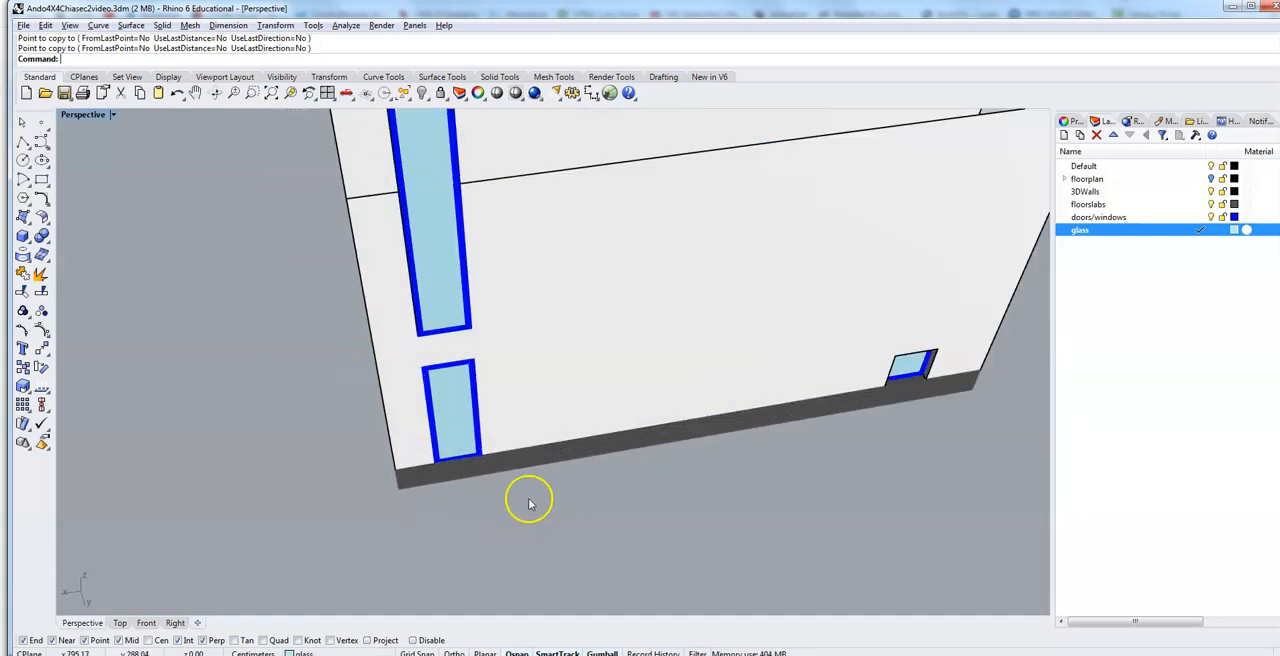
{"action": "left_click", "coordinate": [455, 425]}
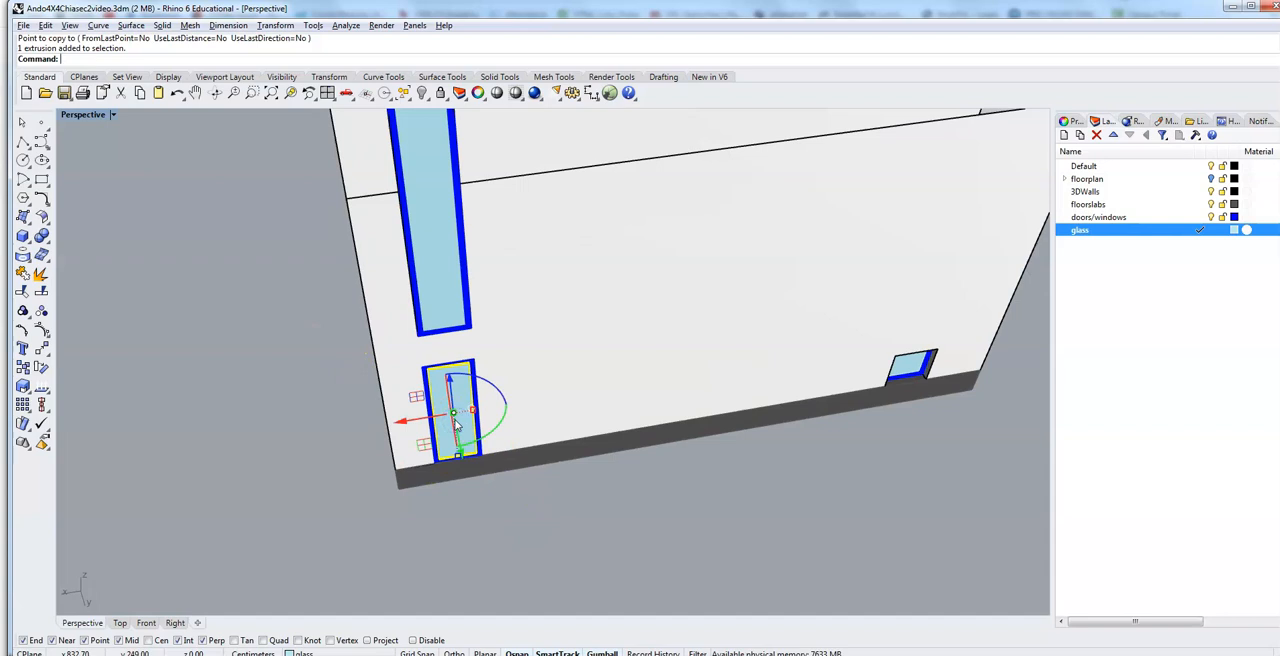
{"action": "scroll", "coordinate": [455, 425], "scroll_direction": "up", "scroll_amount": 2}
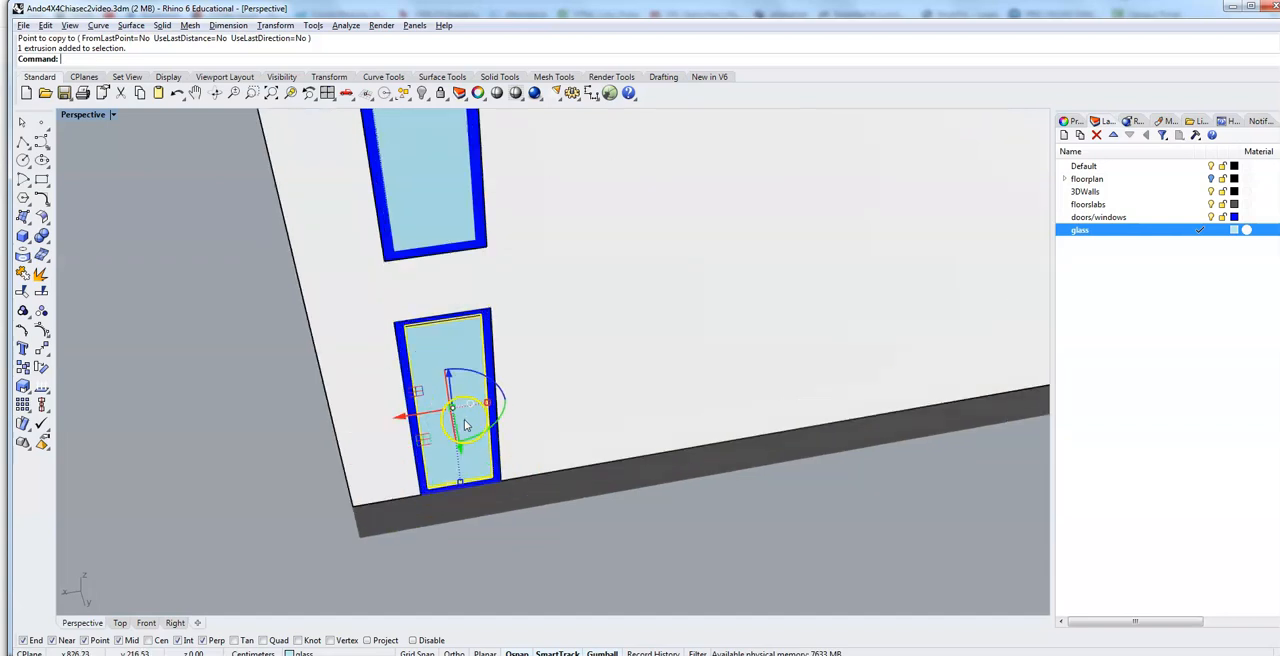
{"action": "left_click", "coordinate": [490, 342]}
{"action": "left_click", "coordinate": [480, 215]}
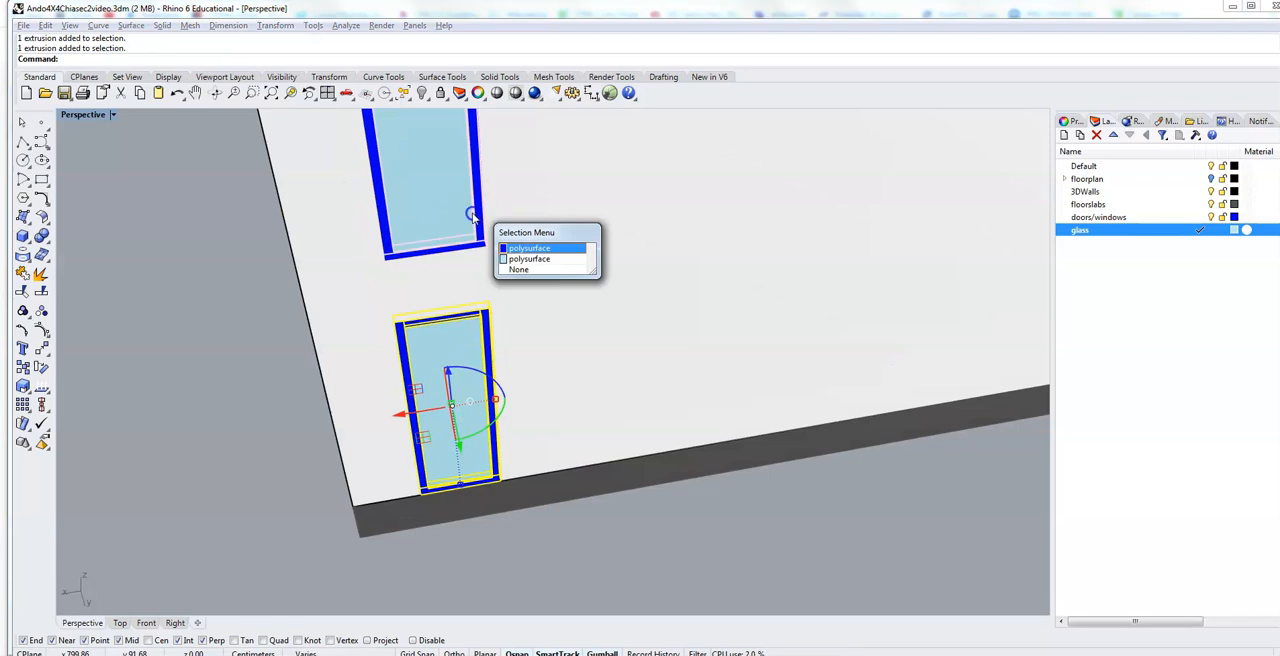
{"action": "left_click", "coordinate": [525, 249]}
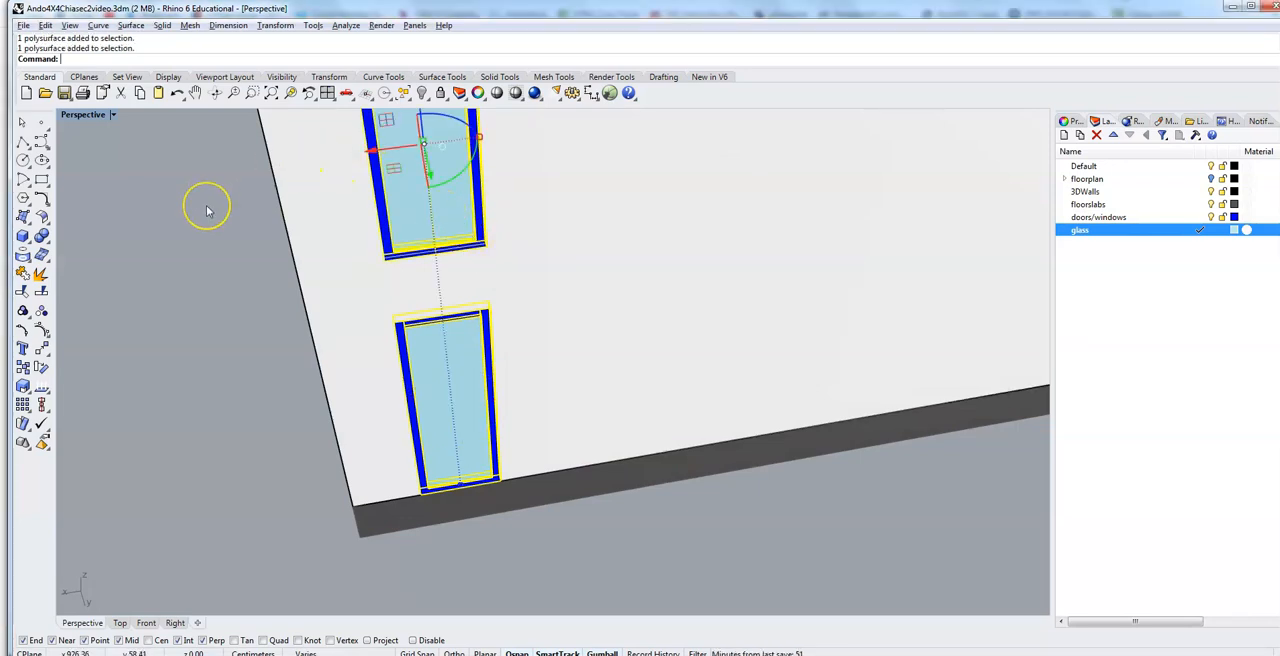
Step: Add the glass and frames of the upper tall windows in the same column to the selection
{"action": "mouse_move", "coordinate": [214, 178]}
{"action": "right_mouse_down", "text": "shift"}
{"action": "mouse_move", "coordinate": [235, 245]}
{"action": "mouse_move", "coordinate": [231, 345]}
{"action": "right_mouse_up", "text": "shift"}
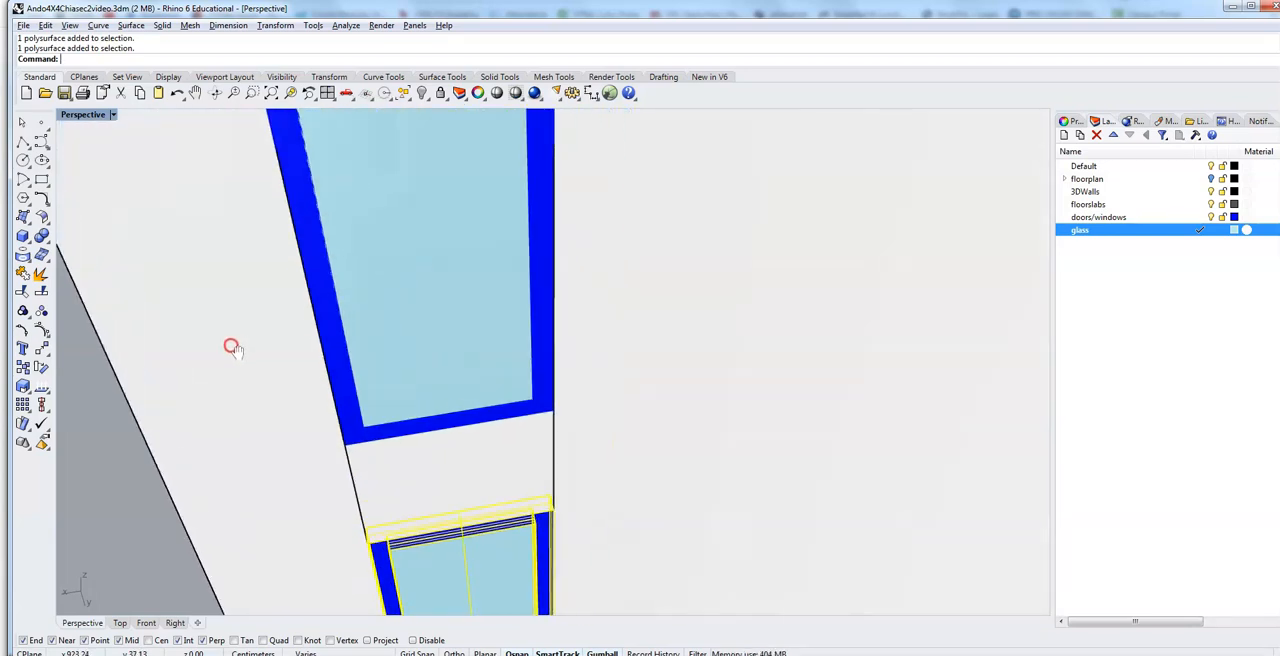
{"action": "left_click", "coordinate": [430, 305], "text": "shift"}
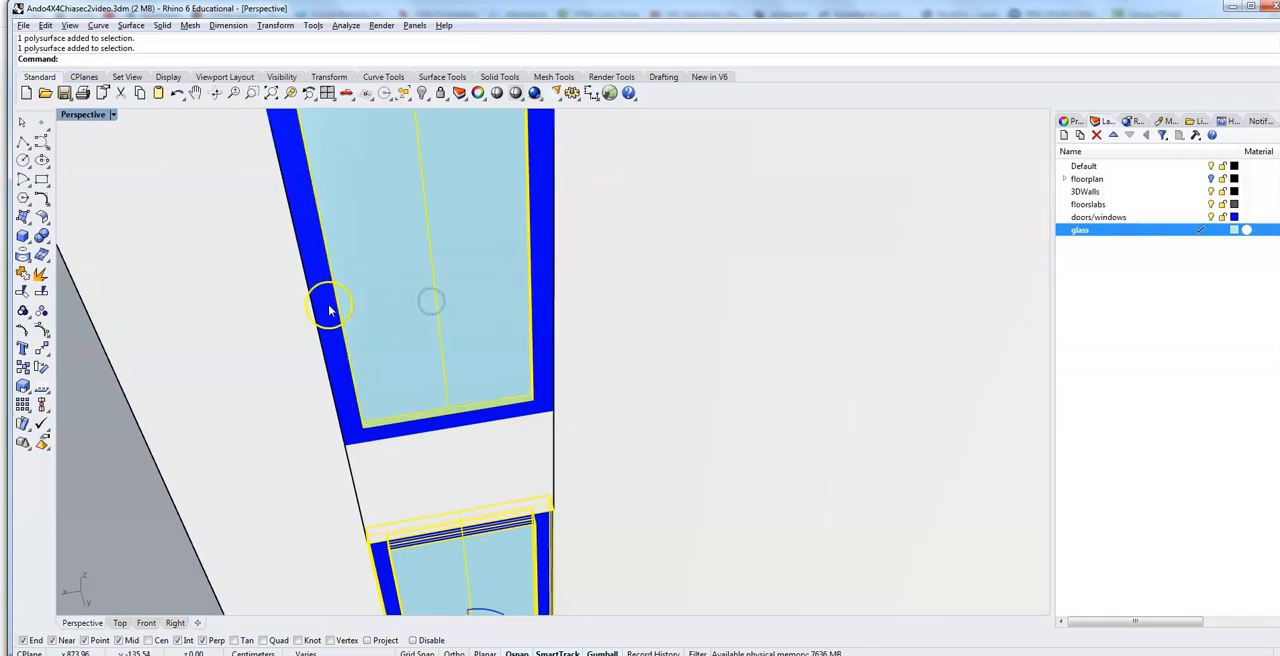
{"action": "right_click_drag", "start_coordinate": [150, 286], "coordinate": [170, 346], "text": "shift"}
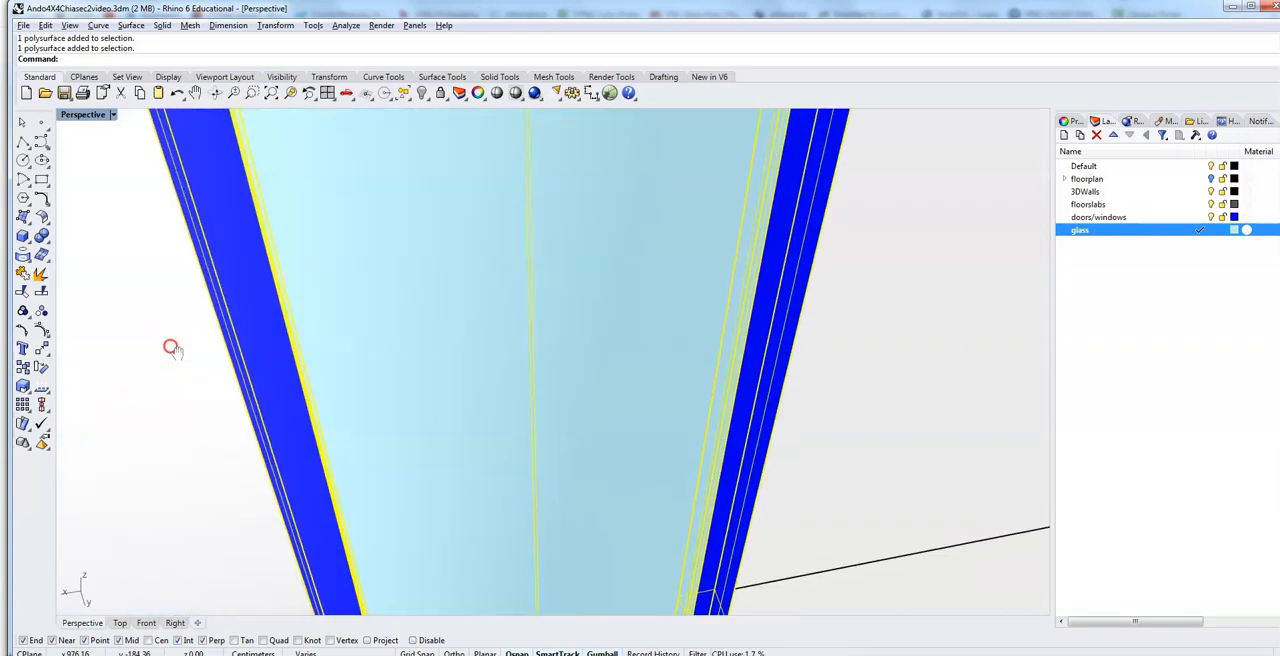
{"action": "scroll", "coordinate": [170, 346], "scroll_direction": "down", "scroll_amount": 5}
{"action": "right_click_drag", "start_coordinate": [172, 284], "coordinate": [255, 319], "text": "shift"}
{"action": "scroll", "coordinate": [325, 367], "scroll_direction": "up", "scroll_amount": 8}
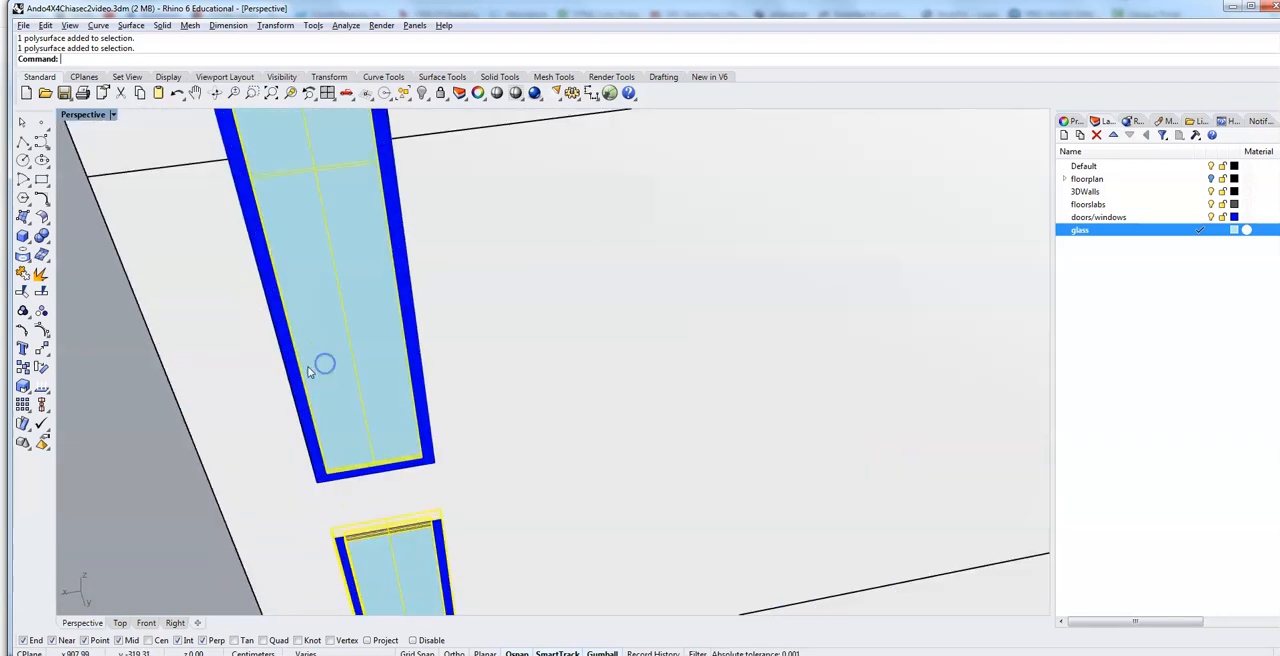
{"action": "left_click", "coordinate": [295, 372], "text": "shift"}
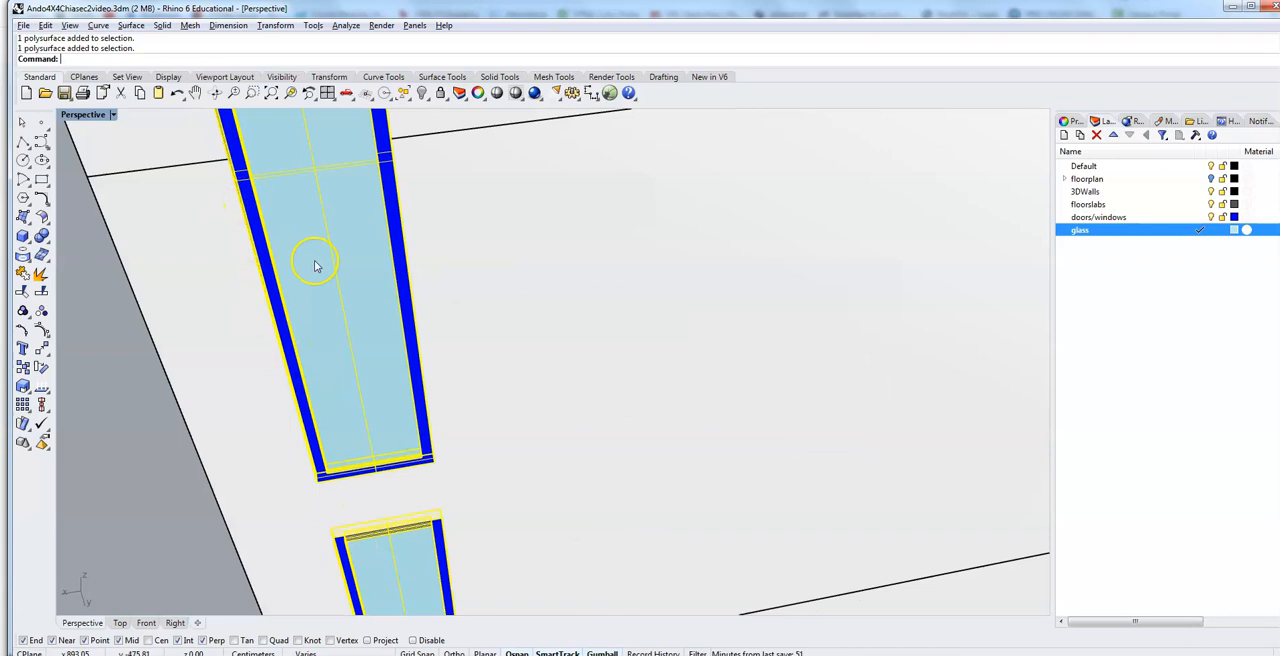
{"action": "scroll", "coordinate": [470, 472], "scroll_direction": "down", "scroll_amount": 6}
{"action": "scroll", "coordinate": [470, 472], "scroll_direction": "up", "scroll_amount": 1}
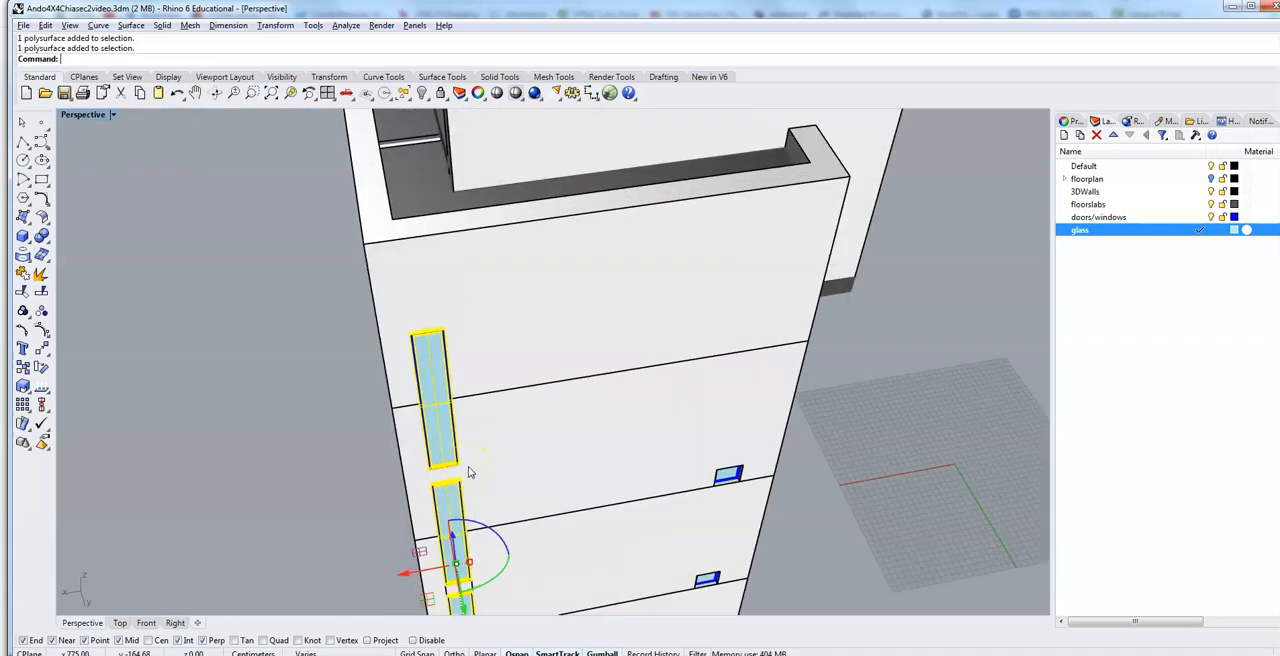
Step: Recess the selected door and windows into the wall by moving them -5 cm along the Y axis, and clear the selection
{"action": "right_click_drag", "start_coordinate": [538, 588], "coordinate": [586, 554]}
{"action": "left_click", "coordinate": [786, 340]}
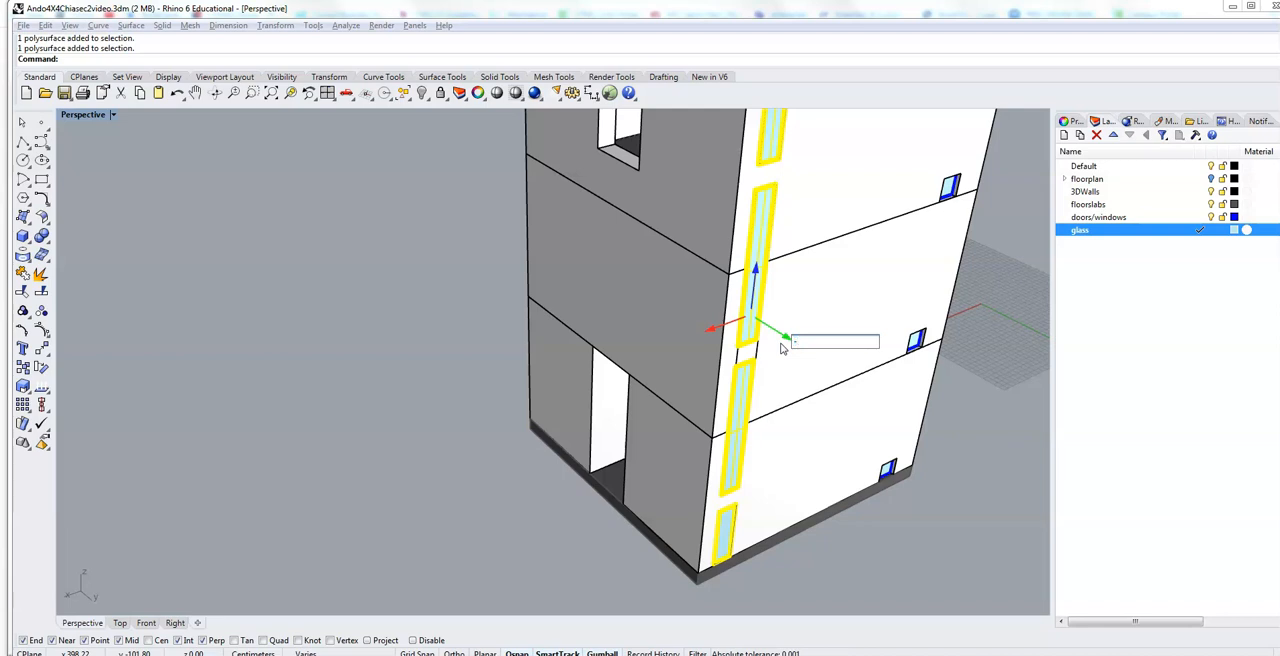
{"action": "type", "text": "-5"}
{"action": "key", "text": "Return"}
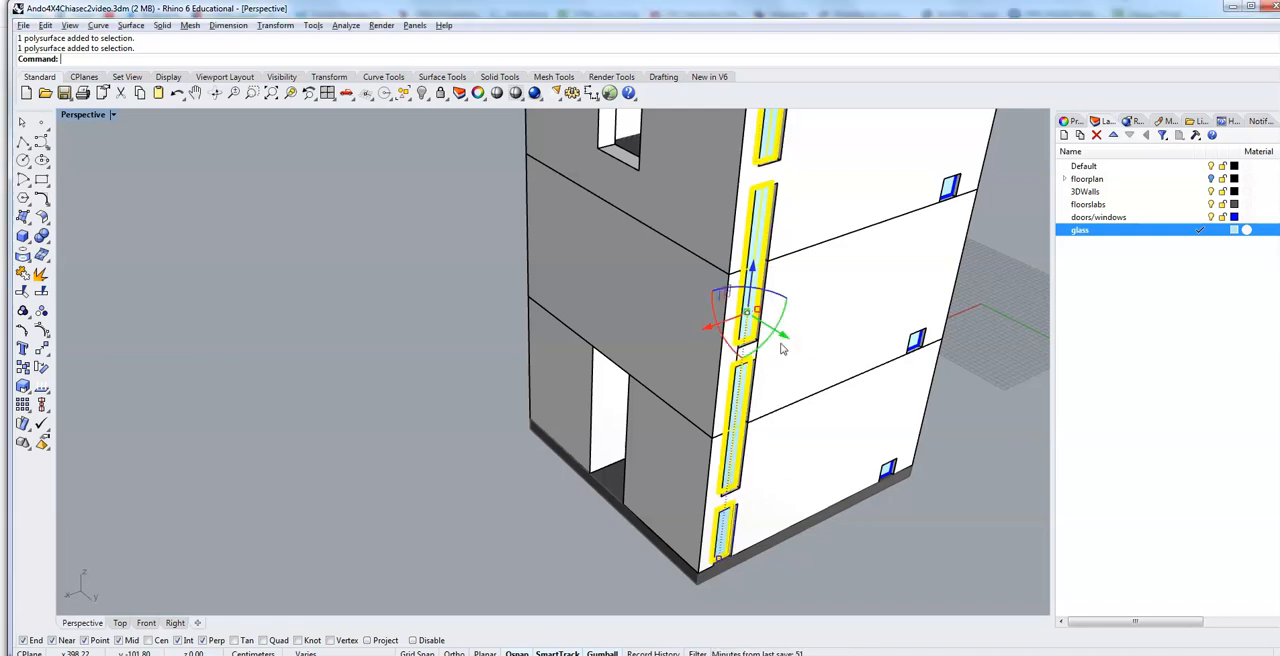
{"action": "left_click", "coordinate": [551, 486]}
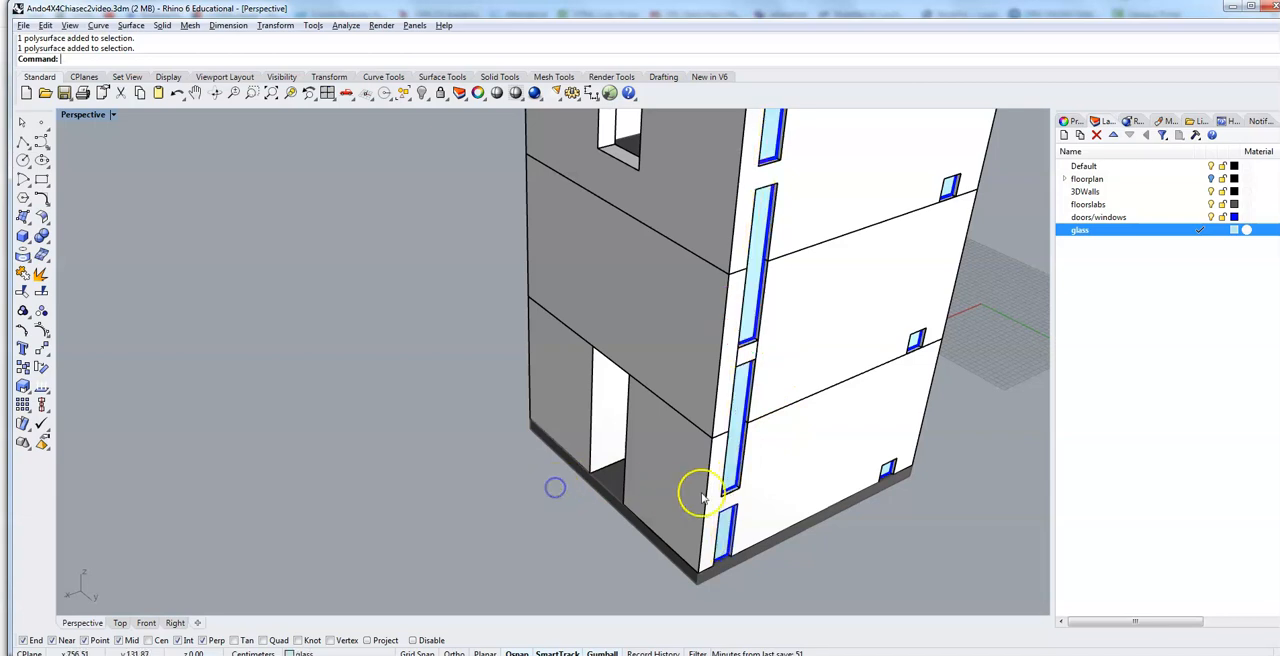
{"action": "scroll", "coordinate": [772, 448], "scroll_direction": "up", "scroll_amount": 3}
{"action": "scroll", "coordinate": [745, 502], "scroll_direction": "down", "scroll_amount": 5}
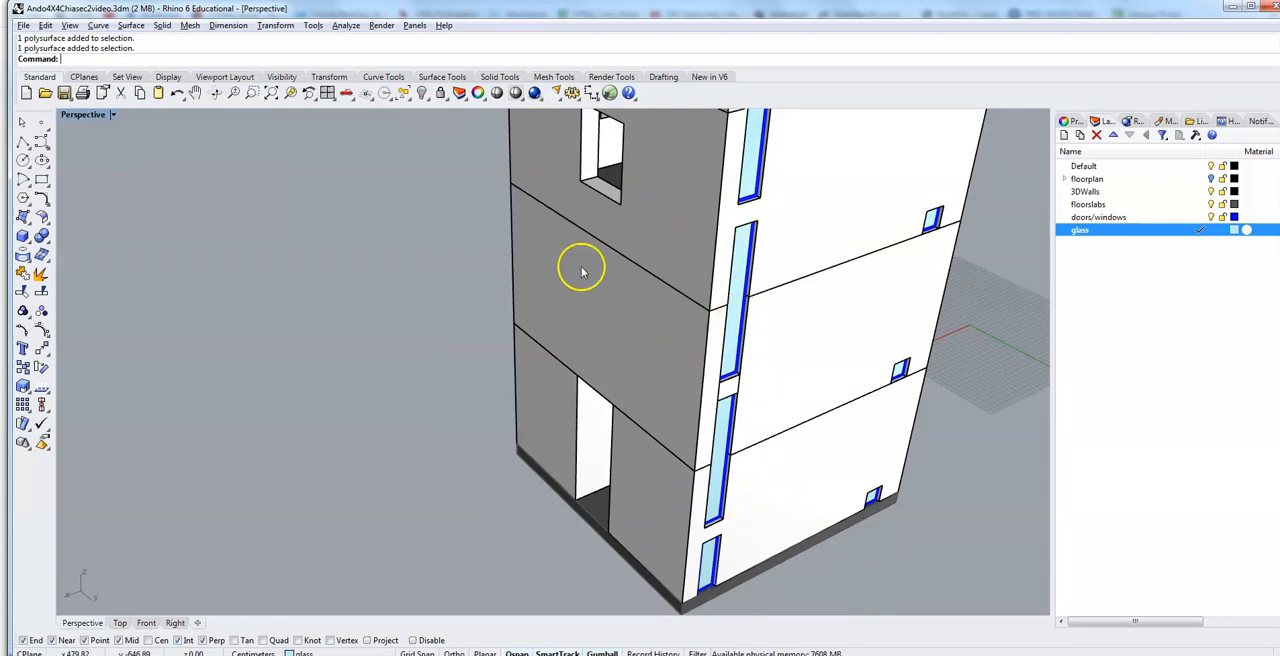
Step: Select the ground-floor door's frame and glass and start copying them from the frame's lower outer corner
{"action": "scroll", "coordinate": [708, 590], "scroll_direction": "up", "scroll_amount": 3}
{"action": "scroll", "coordinate": [708, 590], "scroll_direction": "up", "scroll_amount": 5}
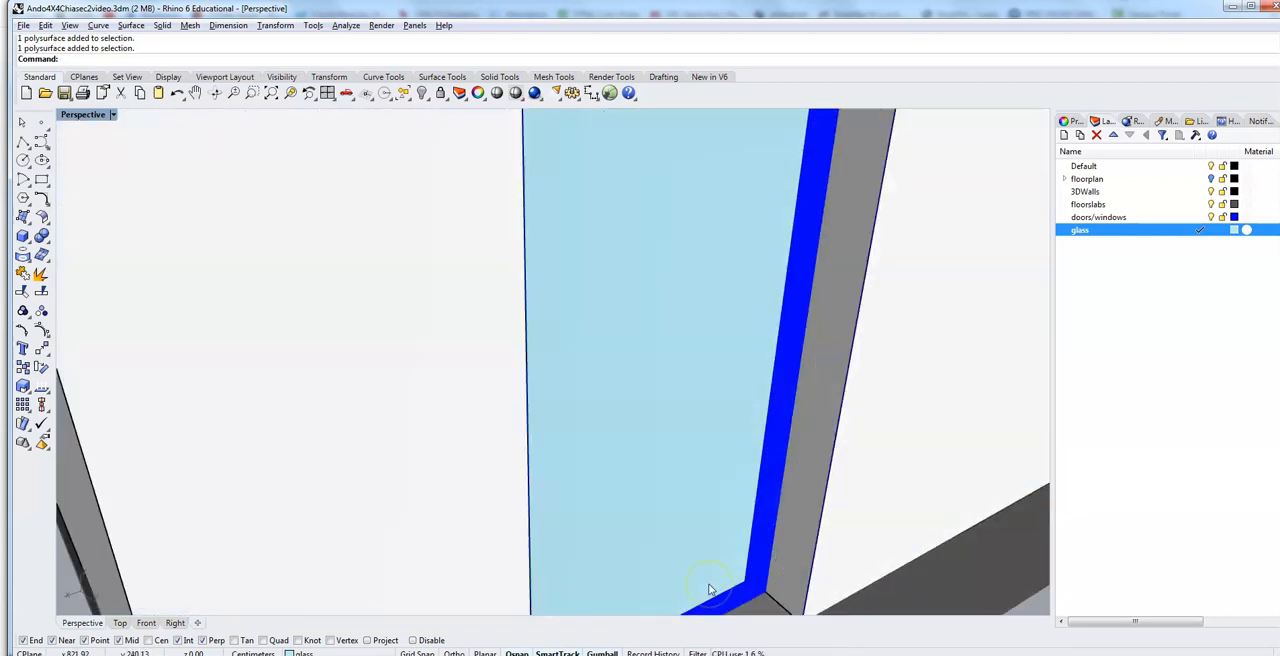
{"action": "left_click", "coordinate": [757, 560]}
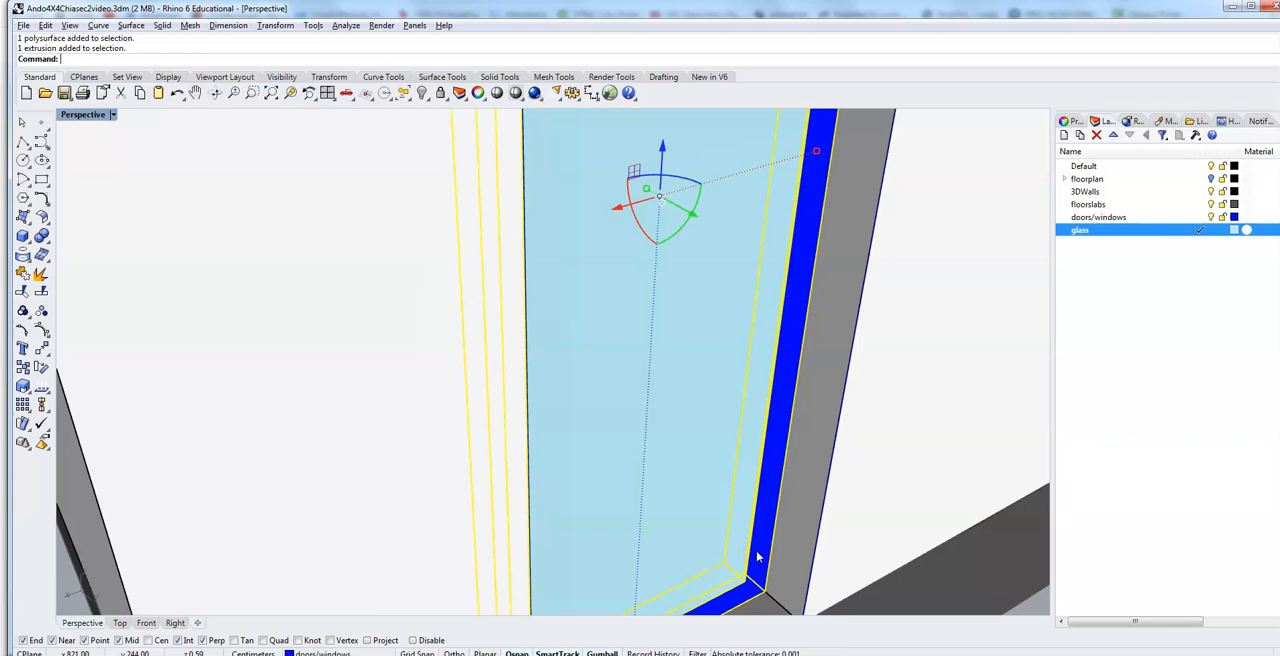
{"action": "left_click", "coordinate": [672, 470]}
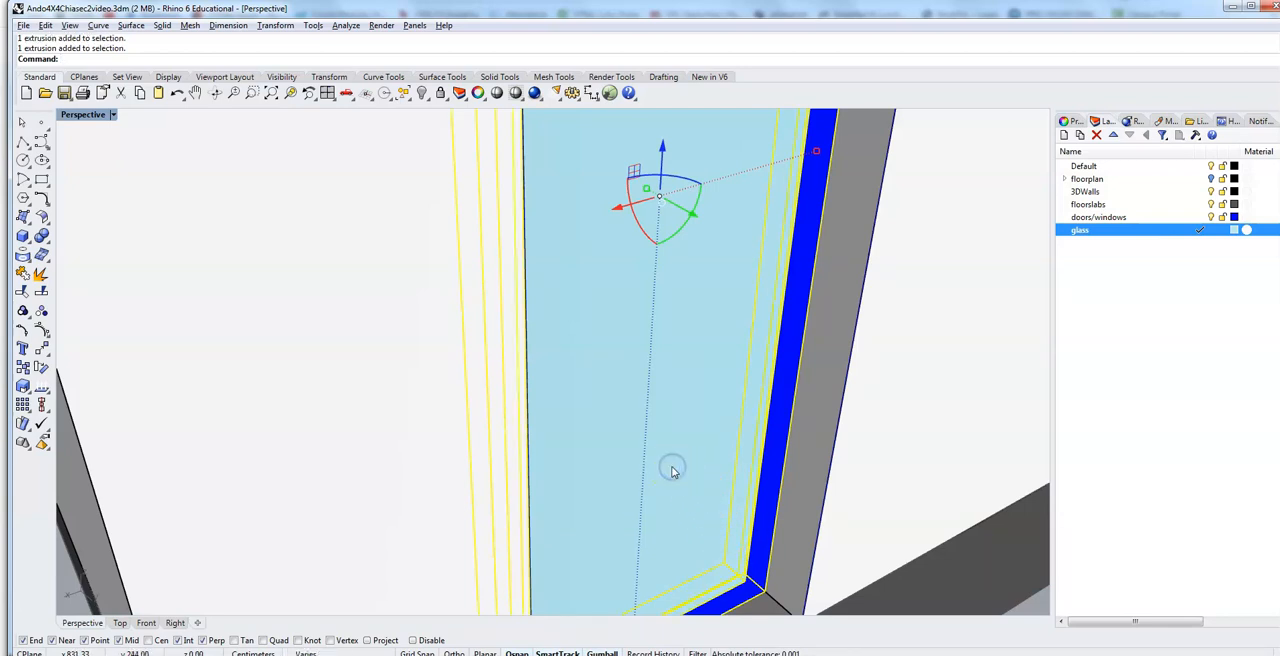
{"action": "scroll", "coordinate": [672, 470], "scroll_direction": "down", "scroll_amount": 5}
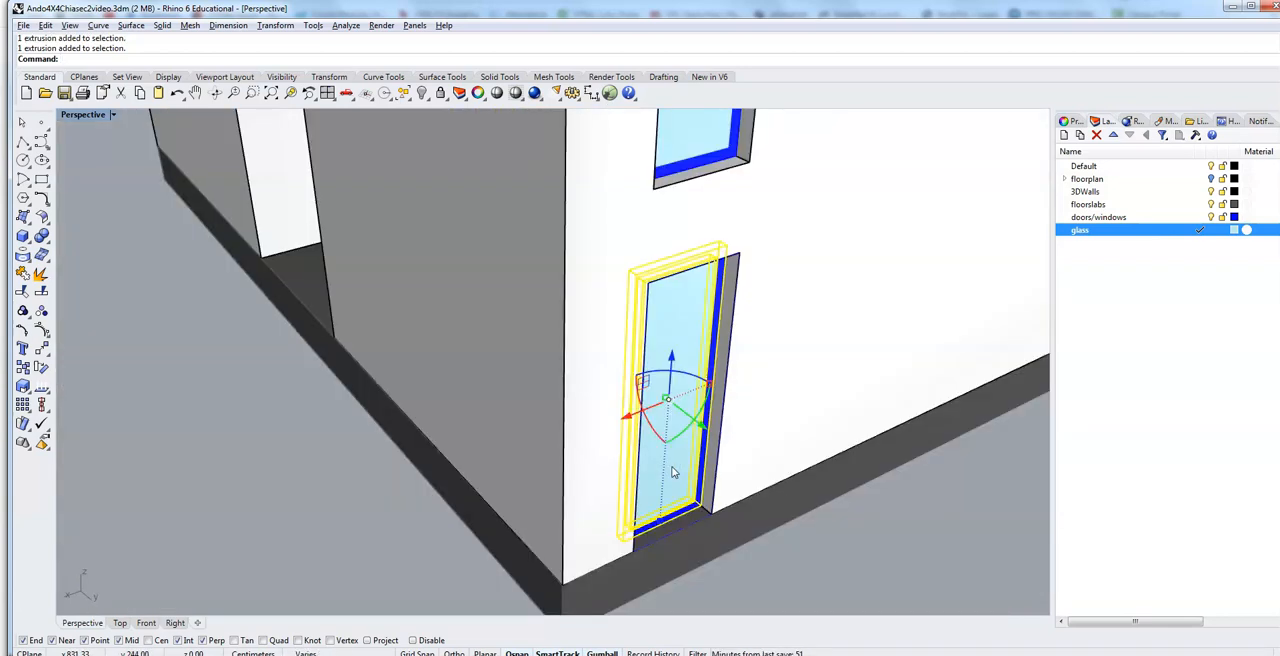
{"action": "type", "text": "Copy"}
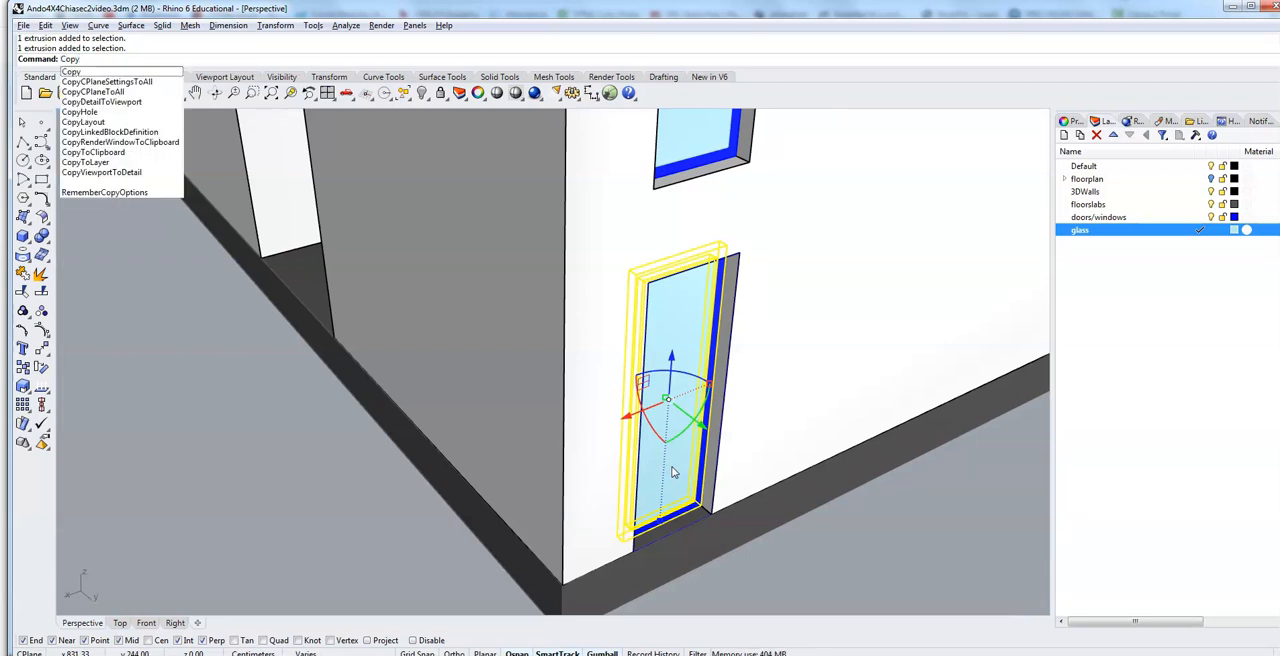
{"action": "key", "text": "Return"}
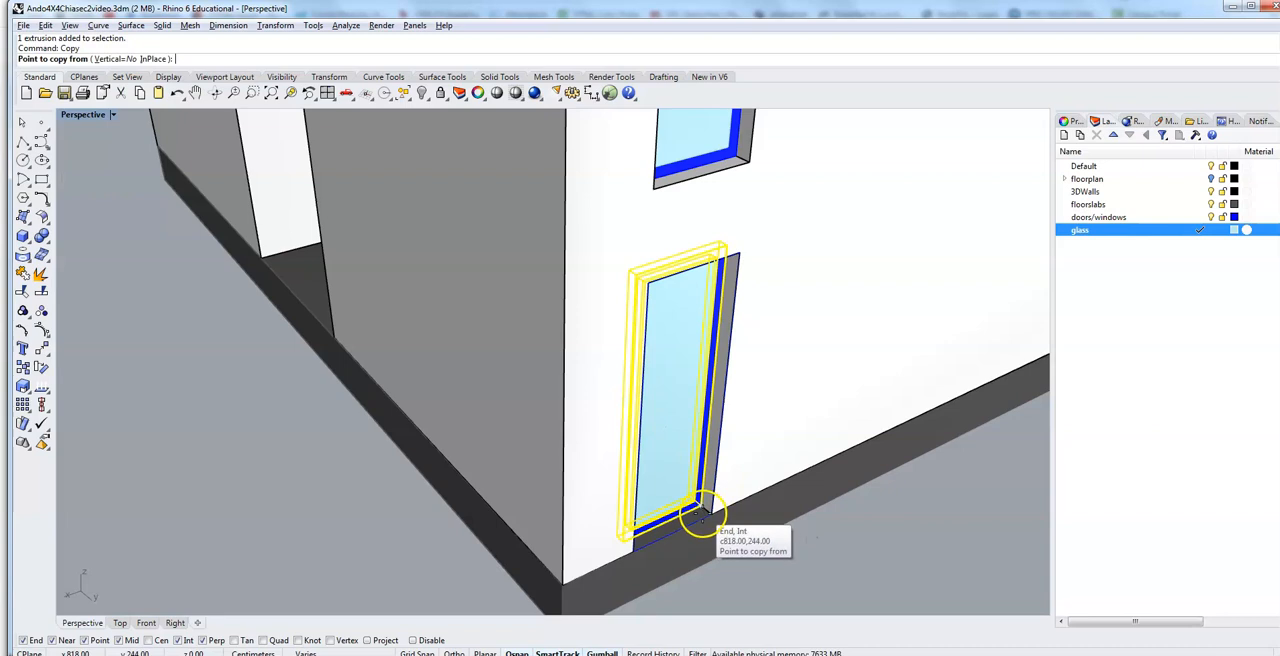
{"action": "left_click", "coordinate": [703, 515]}
Step: Place the door copy at the lower corner of the upper opening in the adjacent wall, and finish copying
{"action": "scroll", "coordinate": [250, 355], "scroll_direction": "up", "scroll_amount": 5}
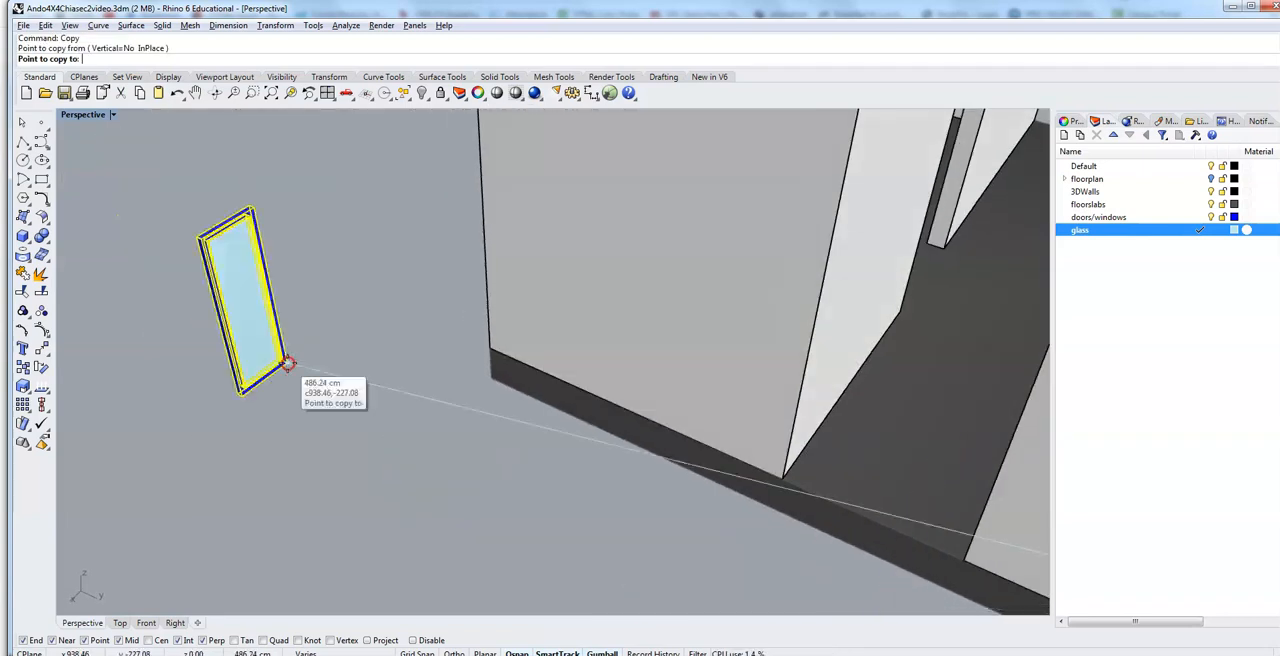
{"action": "scroll", "coordinate": [285, 360], "scroll_direction": "down", "scroll_amount": 5}
{"action": "scroll", "coordinate": [420, 210], "scroll_direction": "down", "scroll_amount": 1}
{"action": "right_click_drag", "start_coordinate": [408, 174], "coordinate": [422, 197]}
{"action": "scroll", "coordinate": [452, 238], "scroll_direction": "up", "scroll_amount": 5}
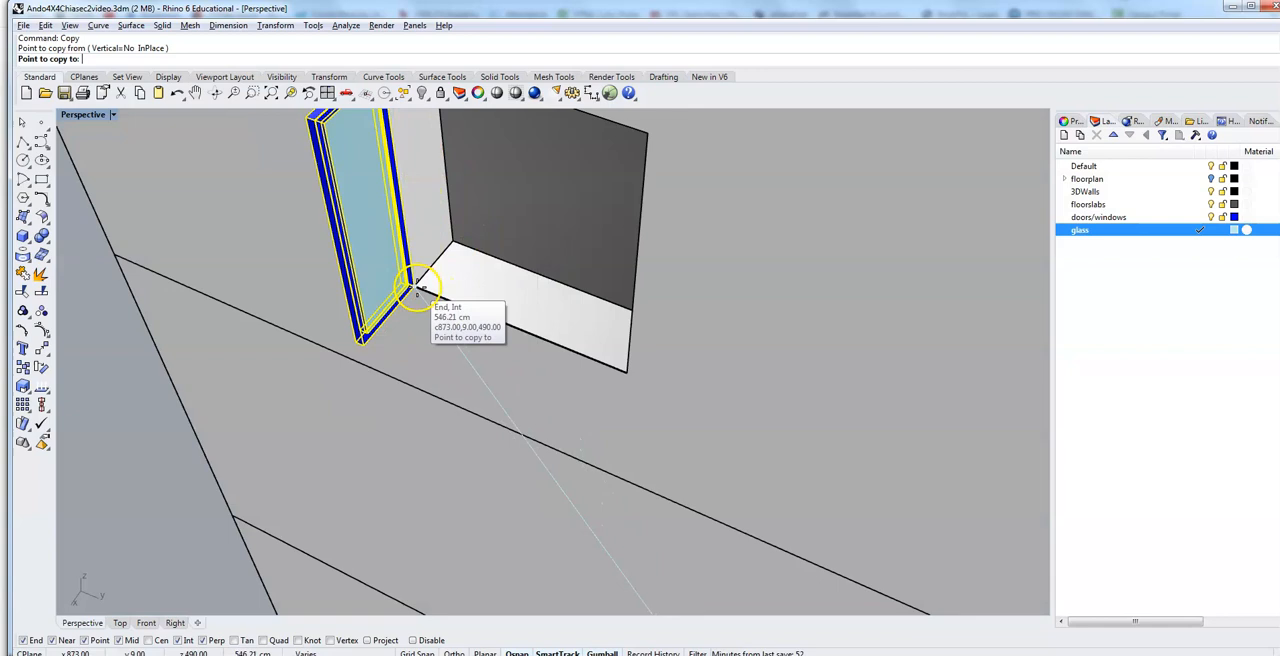
{"action": "left_click", "coordinate": [416, 290]}
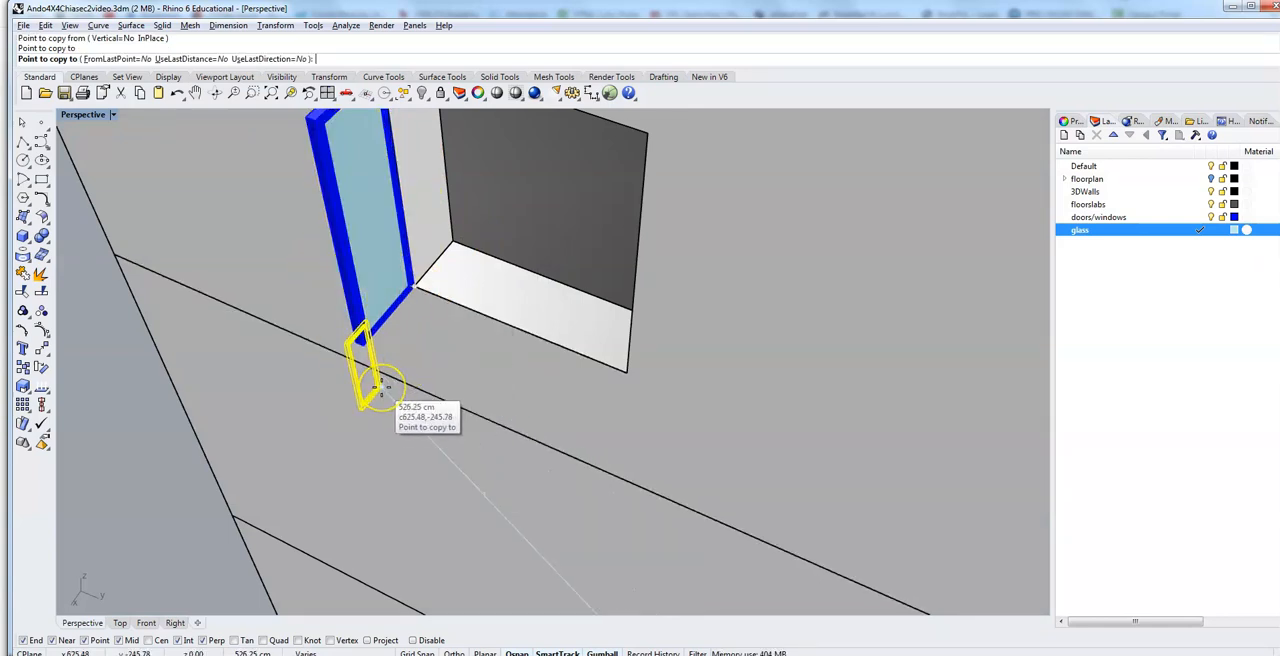
{"action": "key", "text": "Return"}
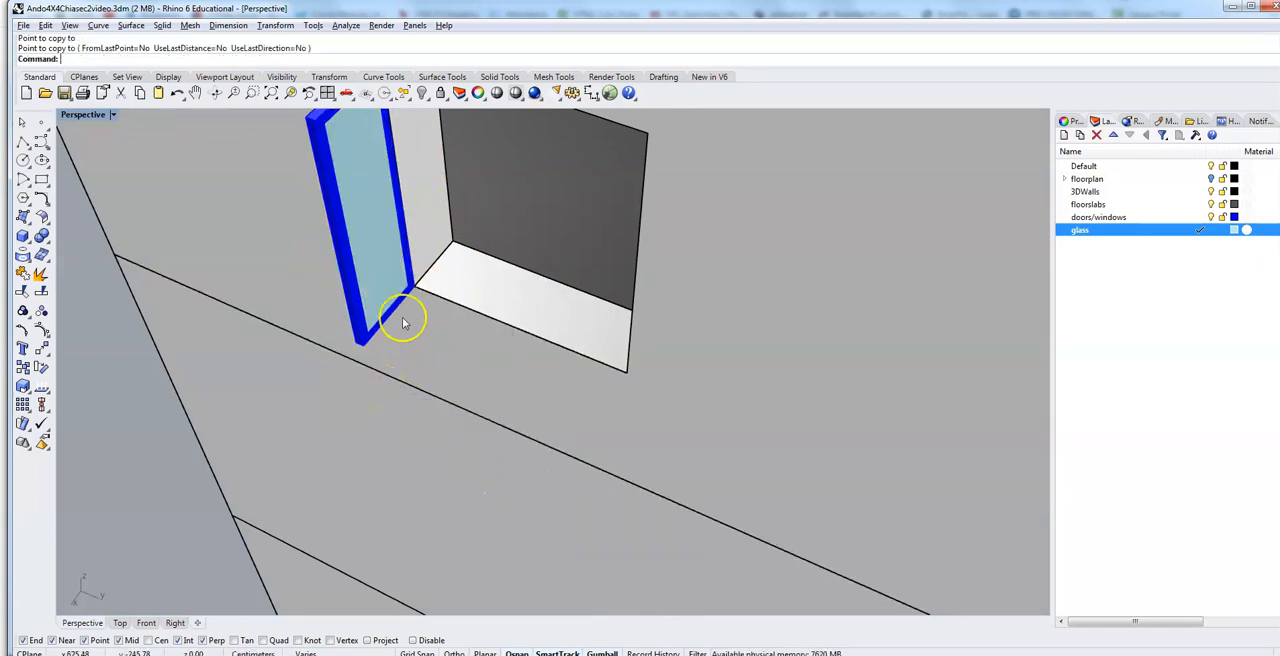
Step: Select the copied glass and frame and rotate them a quarter turn about the vertical axis, parallel to the adjacent wall
{"action": "left_click", "coordinate": [383, 250]}
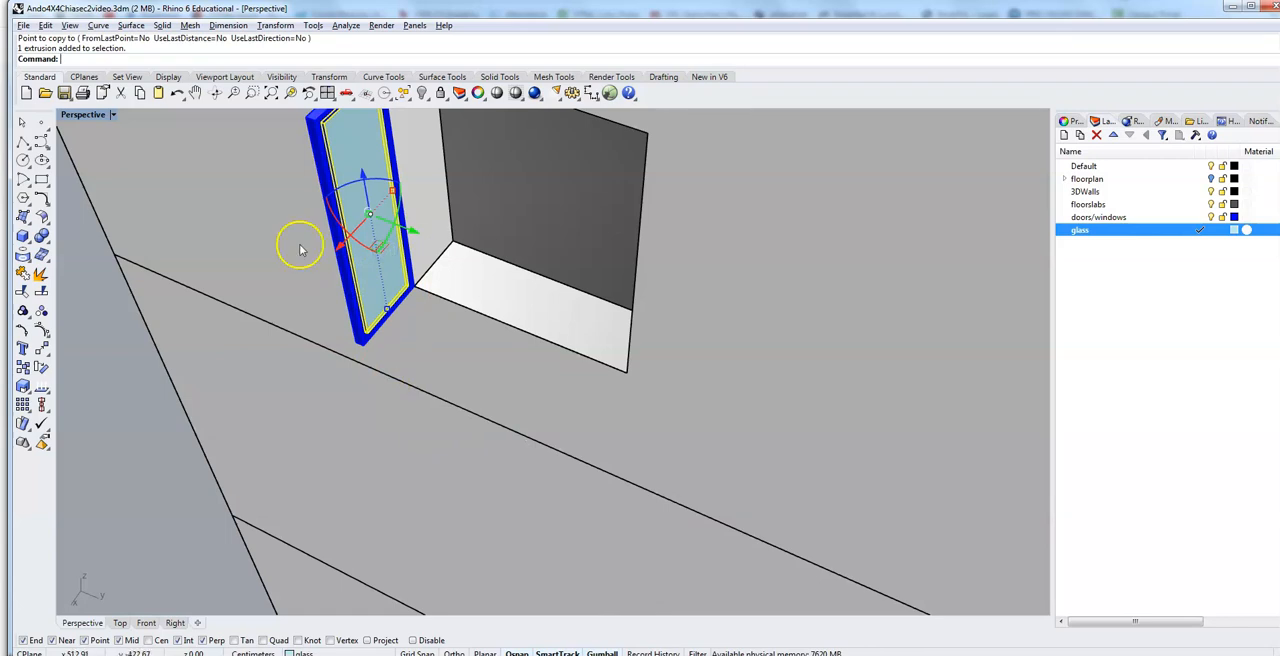
{"action": "left_click", "coordinate": [320, 170], "text": "shift"}
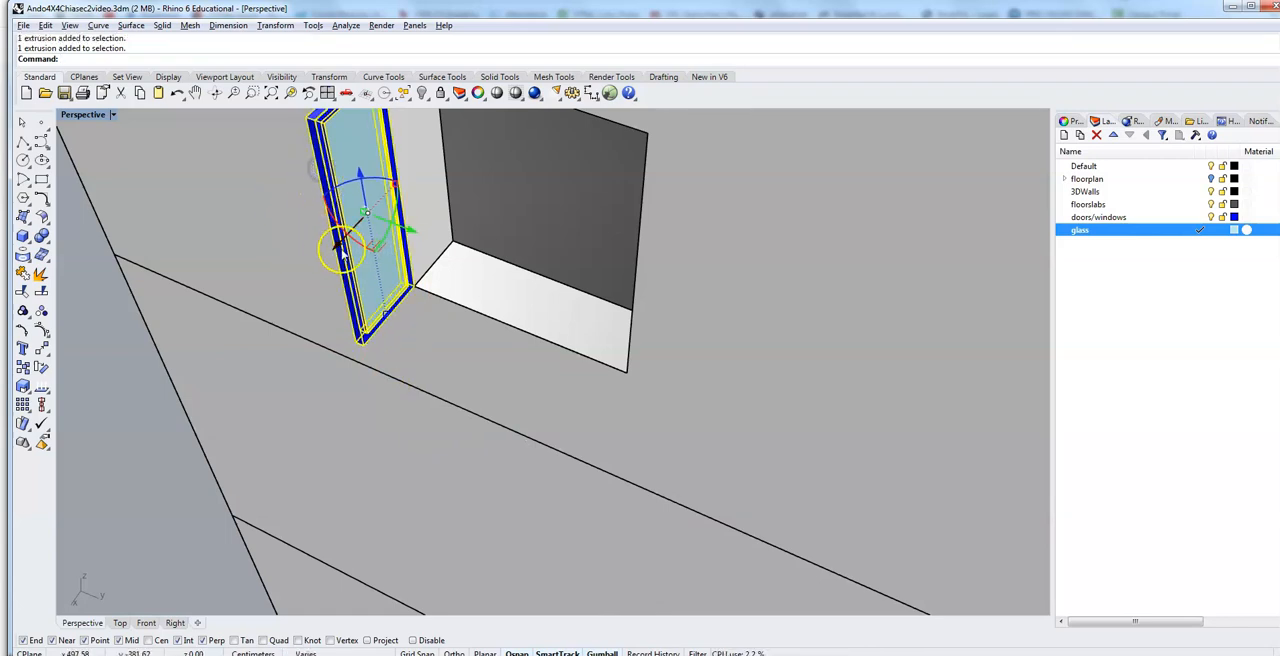
{"action": "left_click_drag", "start_coordinate": [380, 183], "coordinate": [302, 200]}
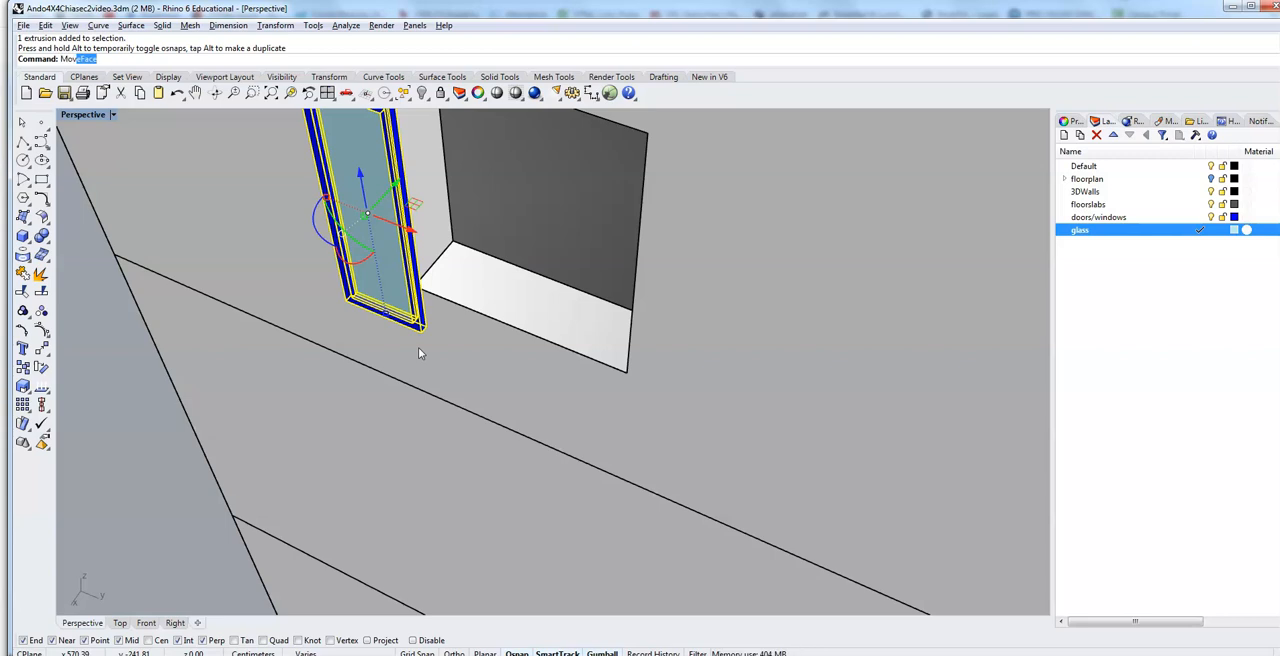
Step: Move the rotated frame and glass from the frame's lower corner to the lower corner of the opening
{"action": "type", "text": "e"}
{"action": "key", "text": "Return"}
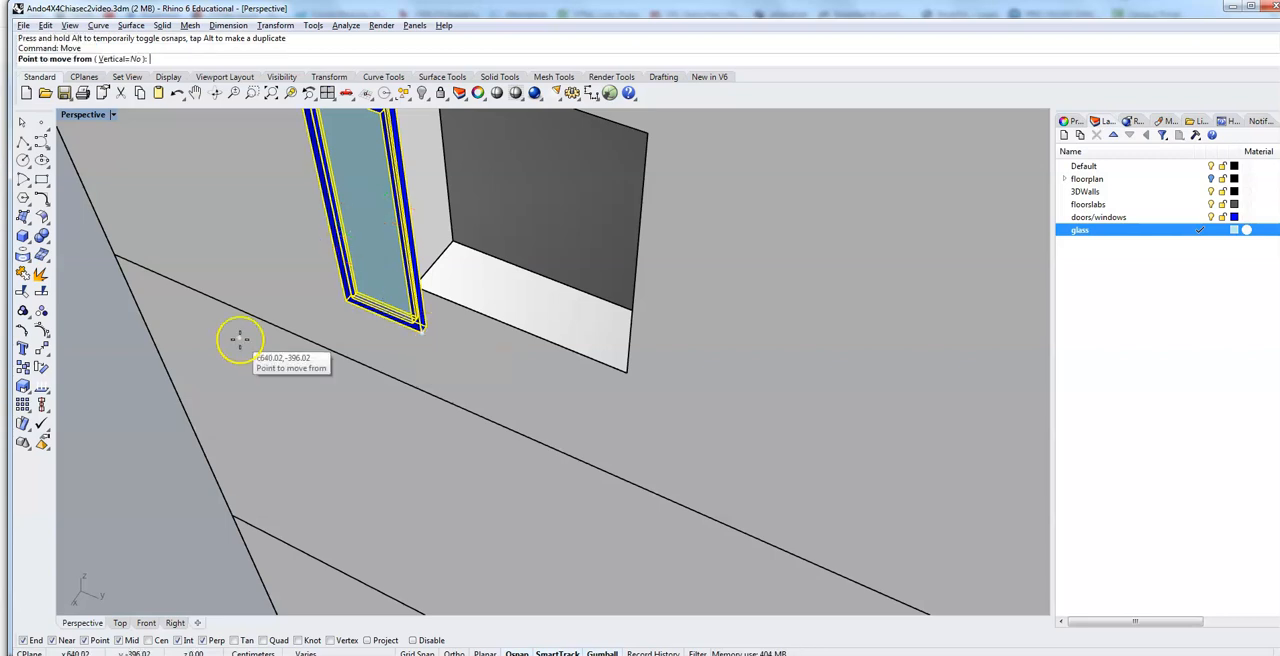
{"action": "left_click", "coordinate": [343, 302]}
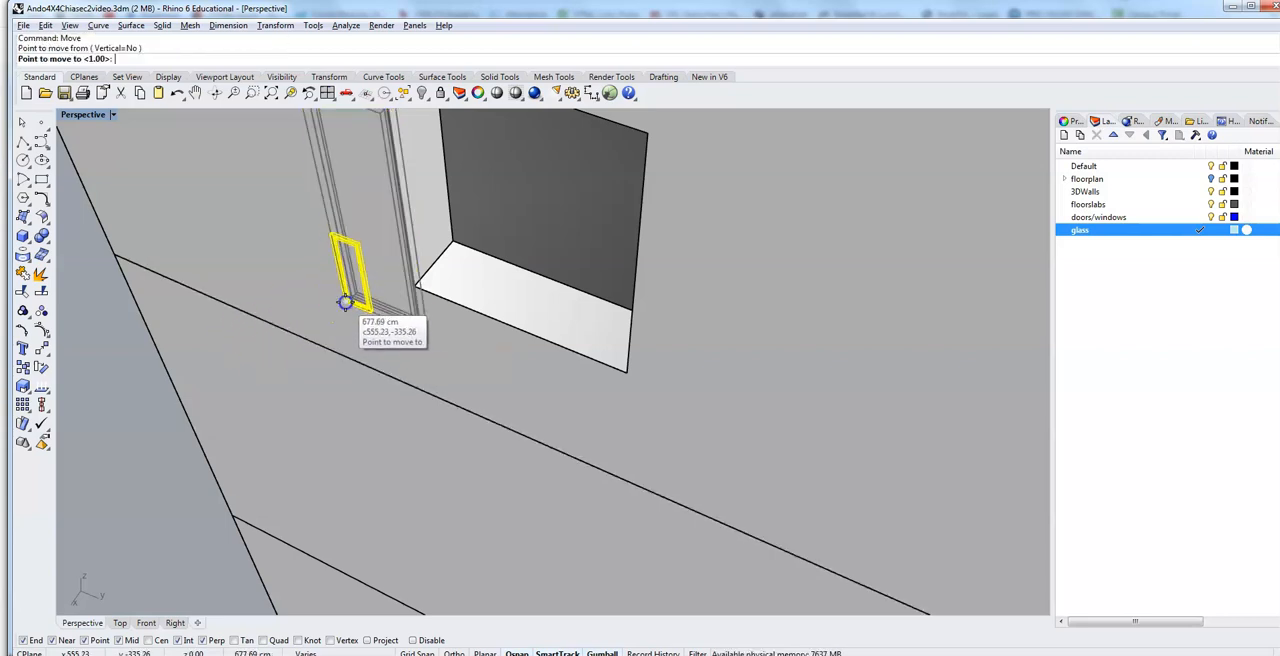
{"action": "left_click", "coordinate": [419, 284]}
Step: Examine how the placed frame's width and height fit the opening from several angles, and clear the selection
{"action": "scroll", "coordinate": [476, 340], "scroll_direction": "down", "scroll_amount": 10}
{"action": "right_click_drag", "start_coordinate": [476, 339], "coordinate": [508, 349]}
{"action": "scroll", "coordinate": [589, 350], "scroll_direction": "up", "scroll_amount": 14}
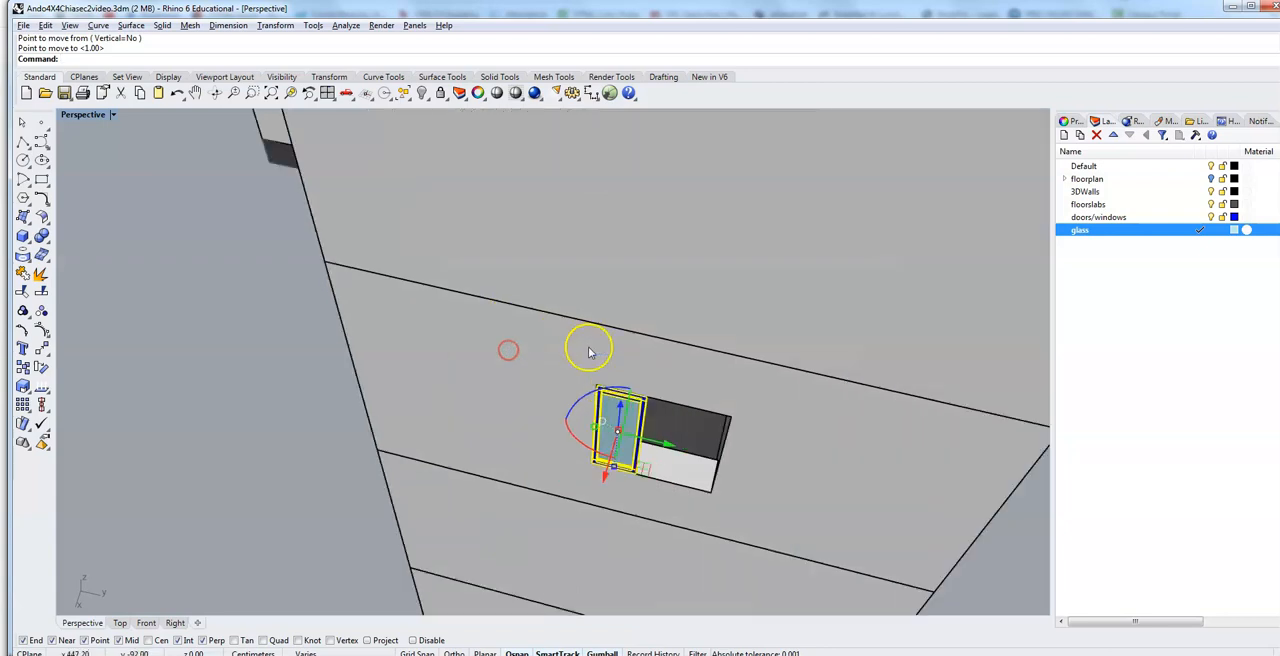
{"action": "scroll", "coordinate": [604, 364], "scroll_direction": "down", "scroll_amount": 3}
{"action": "mouse_move", "coordinate": [643, 414]}
{"action": "right_mouse_down"}
{"action": "mouse_move", "coordinate": [637, 401]}
{"action": "mouse_move", "coordinate": [648, 407]}
{"action": "right_mouse_up"}
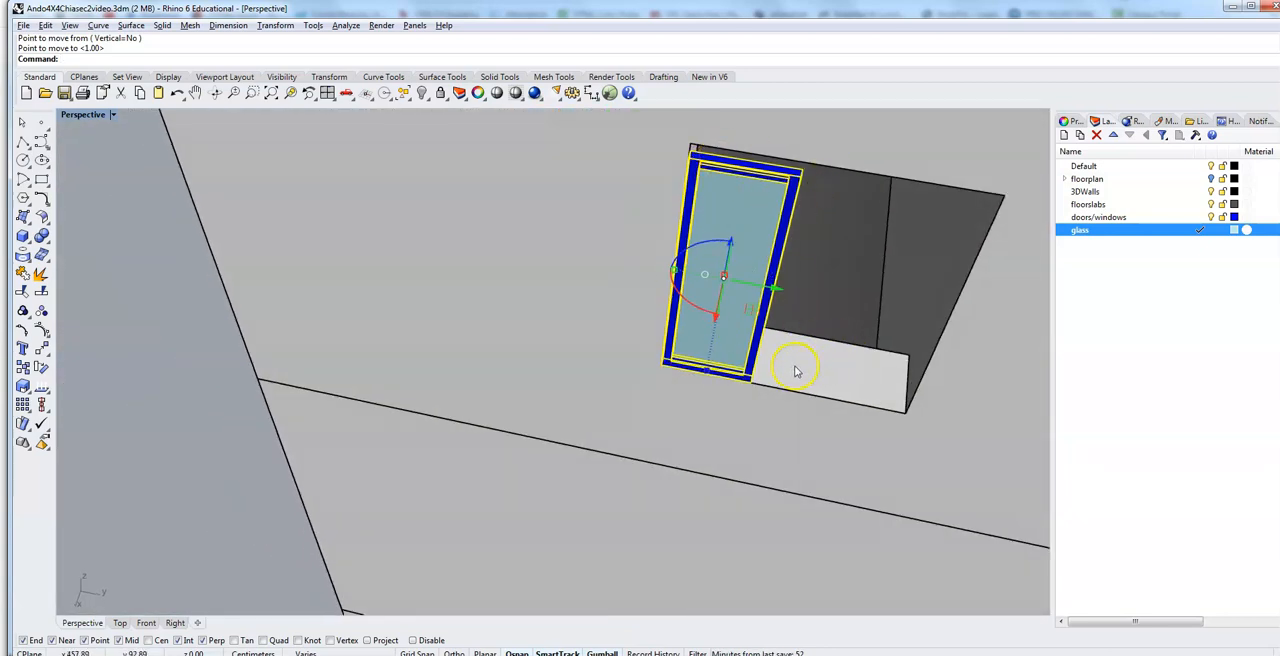
{"action": "right_click_drag", "start_coordinate": [789, 432], "coordinate": [784, 429]}
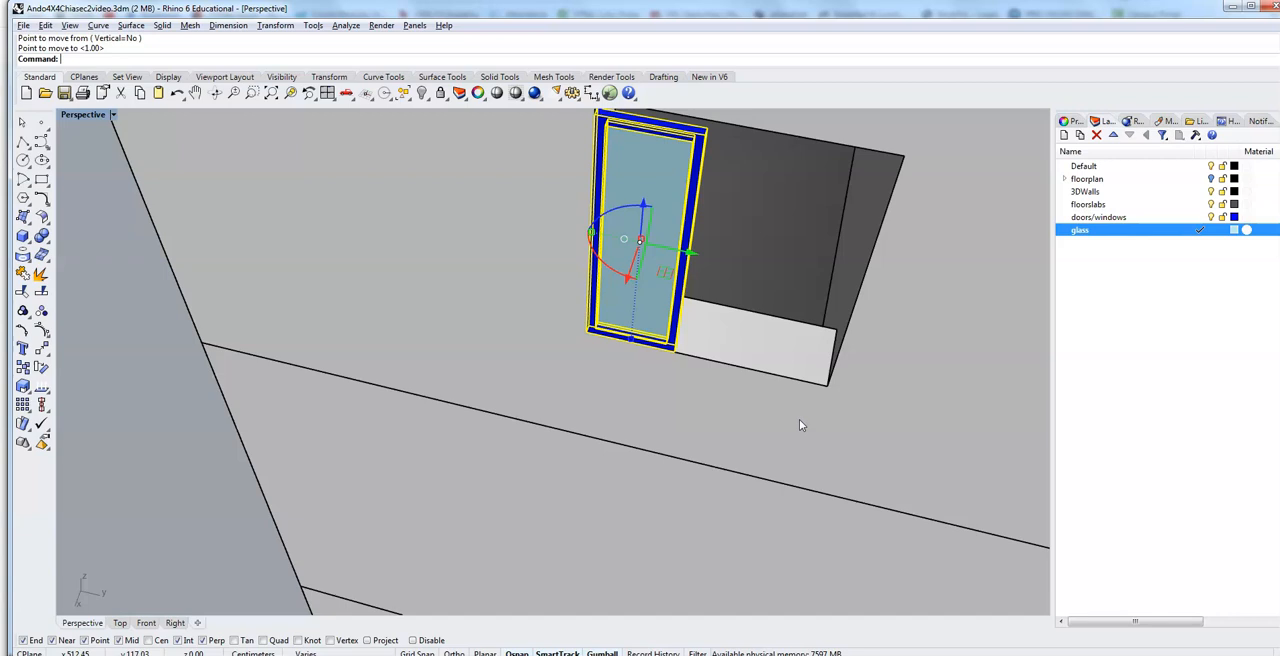
{"action": "right_click_drag", "start_coordinate": [457, 346], "coordinate": [458, 380]}
{"action": "right_click_drag", "start_coordinate": [831, 388], "coordinate": [843, 301]}
{"action": "right_click_drag", "start_coordinate": [568, 170], "coordinate": [560, 608], "text": "shift"}
{"action": "right_click_drag", "start_coordinate": [570, 122], "coordinate": [569, 171], "text": "shift"}
{"action": "scroll", "coordinate": [735, 350], "scroll_direction": "up", "scroll_amount": 3}
{"action": "mouse_move", "coordinate": [675, 418]}
{"action": "right_mouse_down"}
{"action": "mouse_move", "coordinate": [694, 403]}
{"action": "mouse_move", "coordinate": [674, 394]}
{"action": "mouse_move", "coordinate": [680, 406]}
{"action": "right_mouse_up"}
{"action": "scroll", "coordinate": [791, 300], "scroll_direction": "up", "scroll_amount": 3}
{"action": "scroll", "coordinate": [797, 297], "scroll_direction": "down", "scroll_amount": 6}
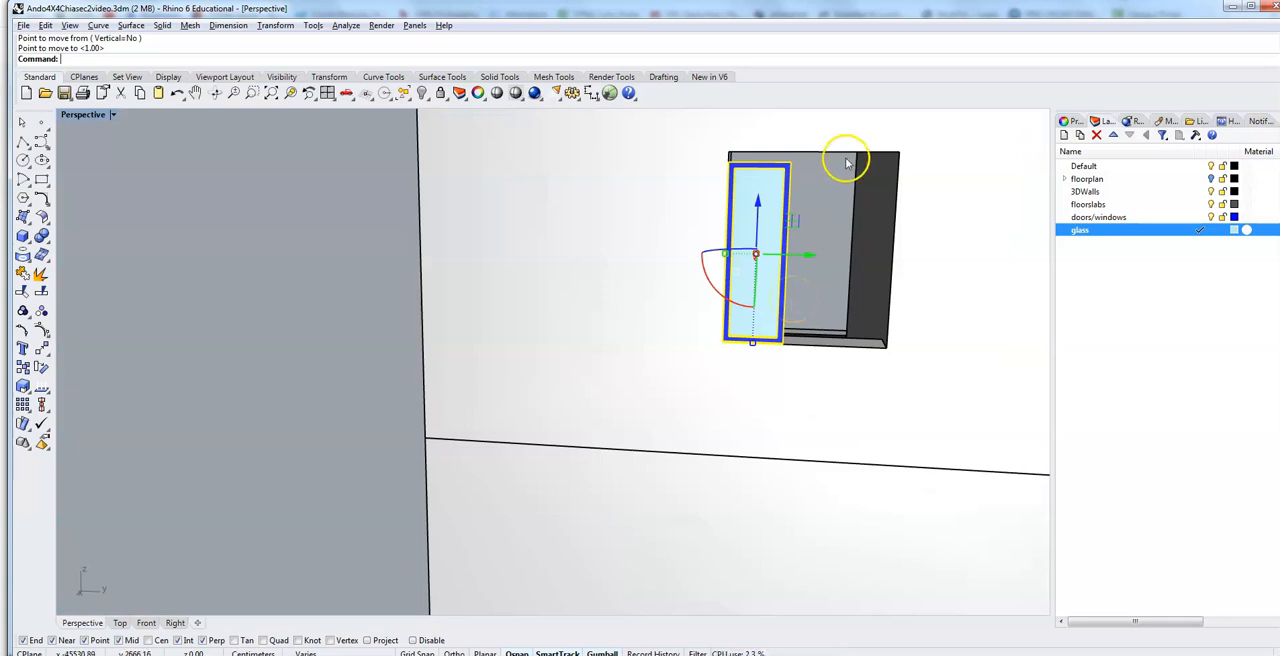
{"action": "left_click", "coordinate": [828, 192]}
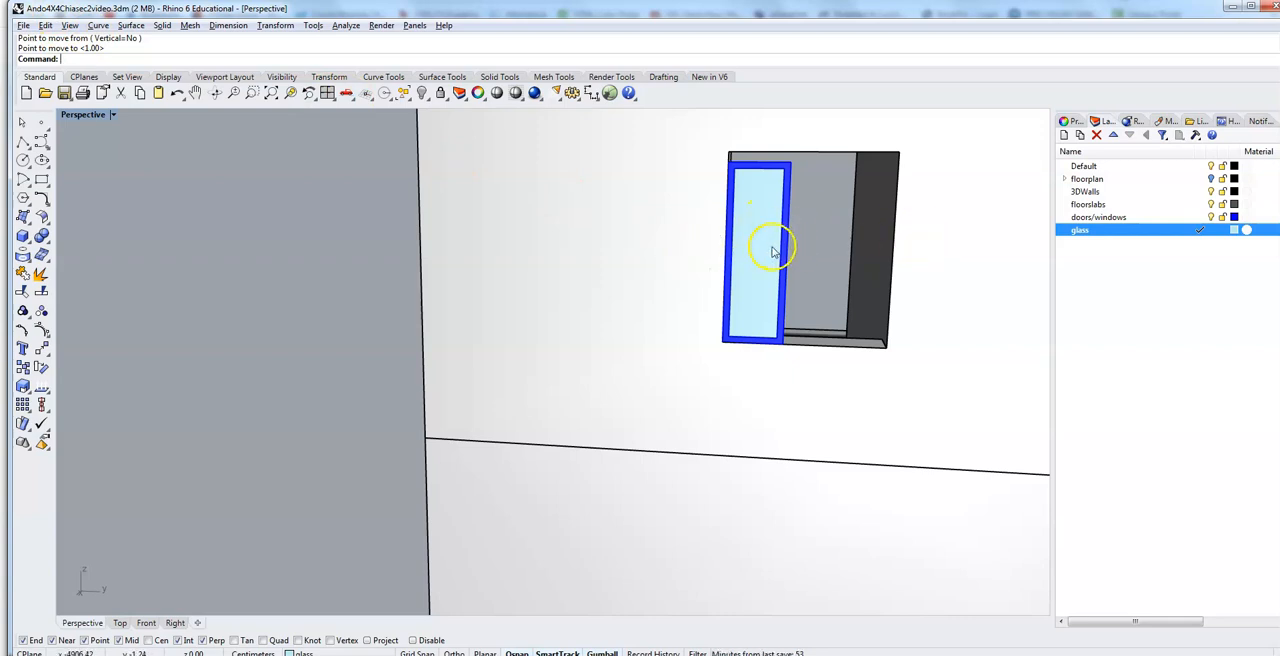
Step: In Wireframe display, start MoveFace and pick the frame and glass faces along the side facing the opening's uncovered part, then restore Shaded display
{"action": "left_click", "coordinate": [113, 115]}
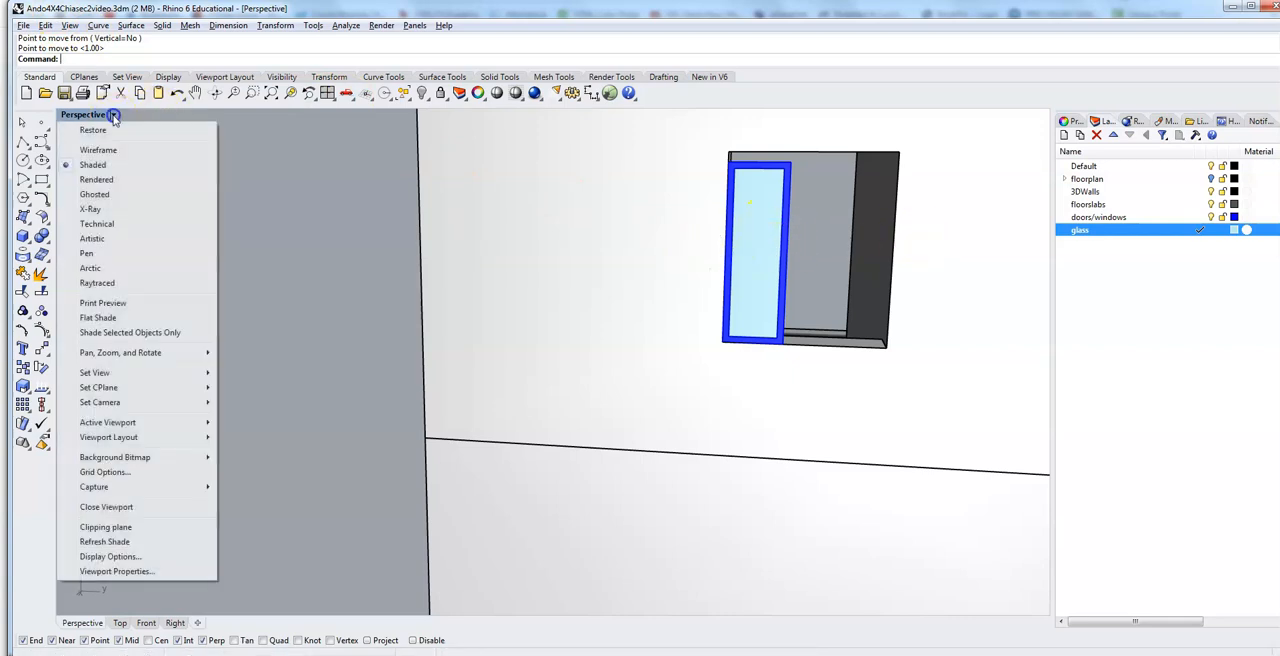
{"action": "left_click", "coordinate": [100, 150]}
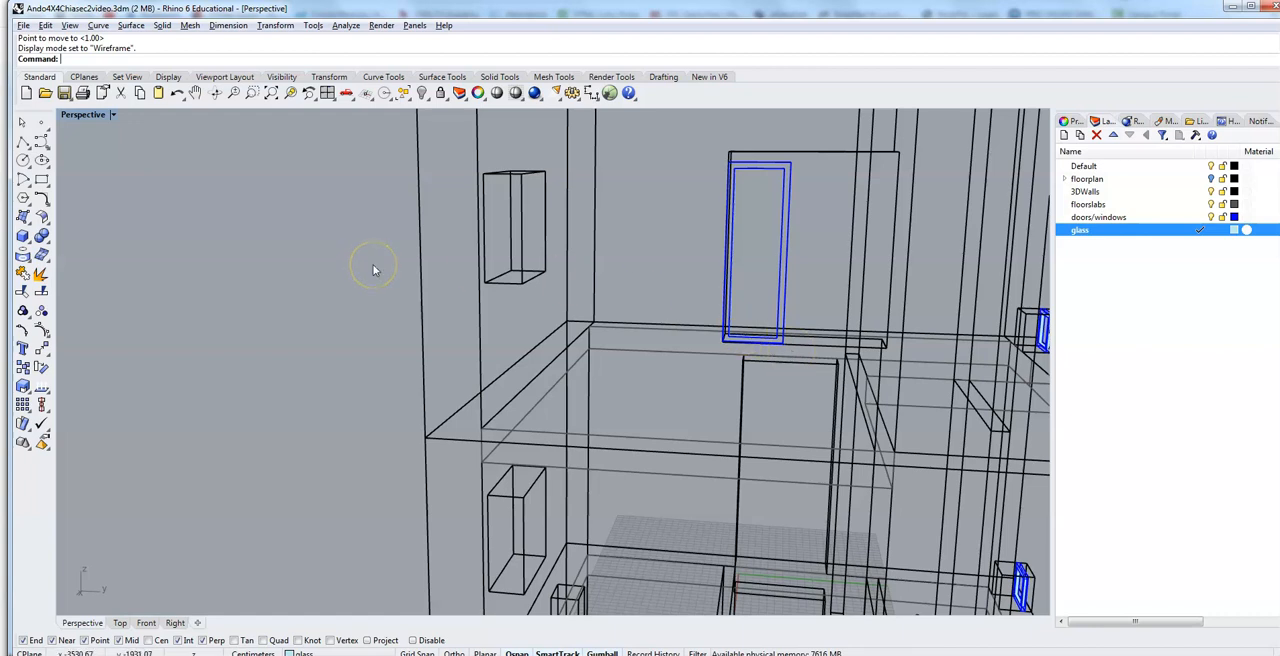
{"action": "type", "text": "MoveFace"}
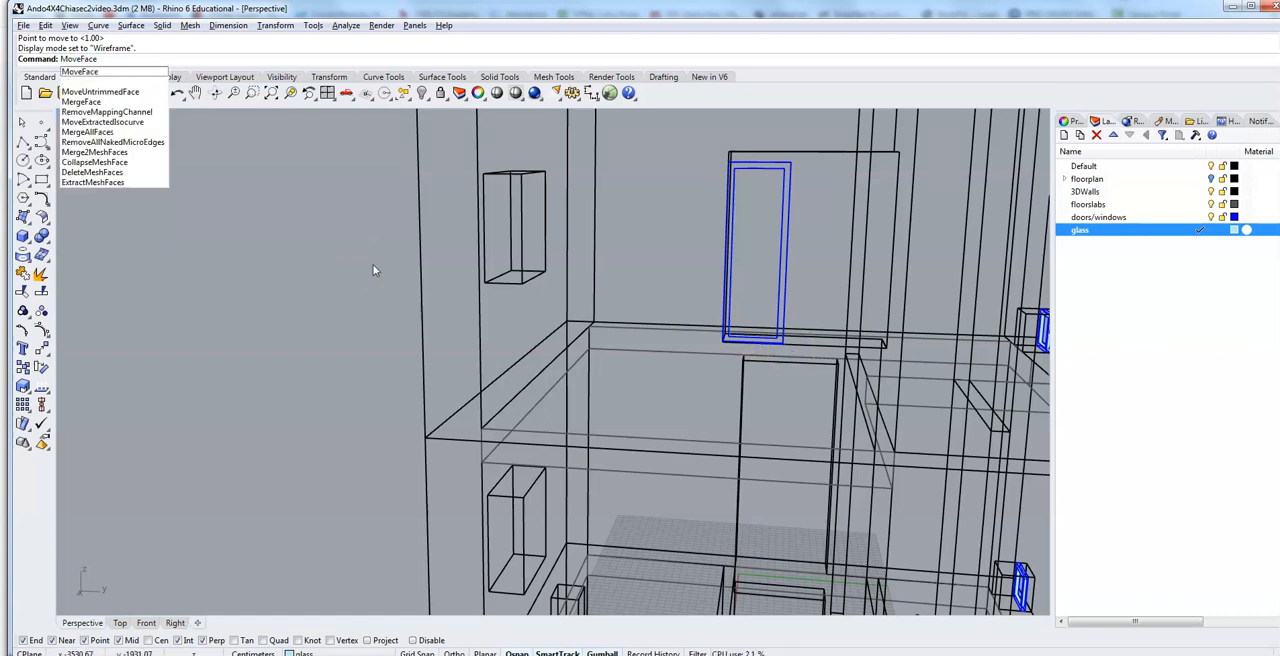
{"action": "key", "text": "Return"}
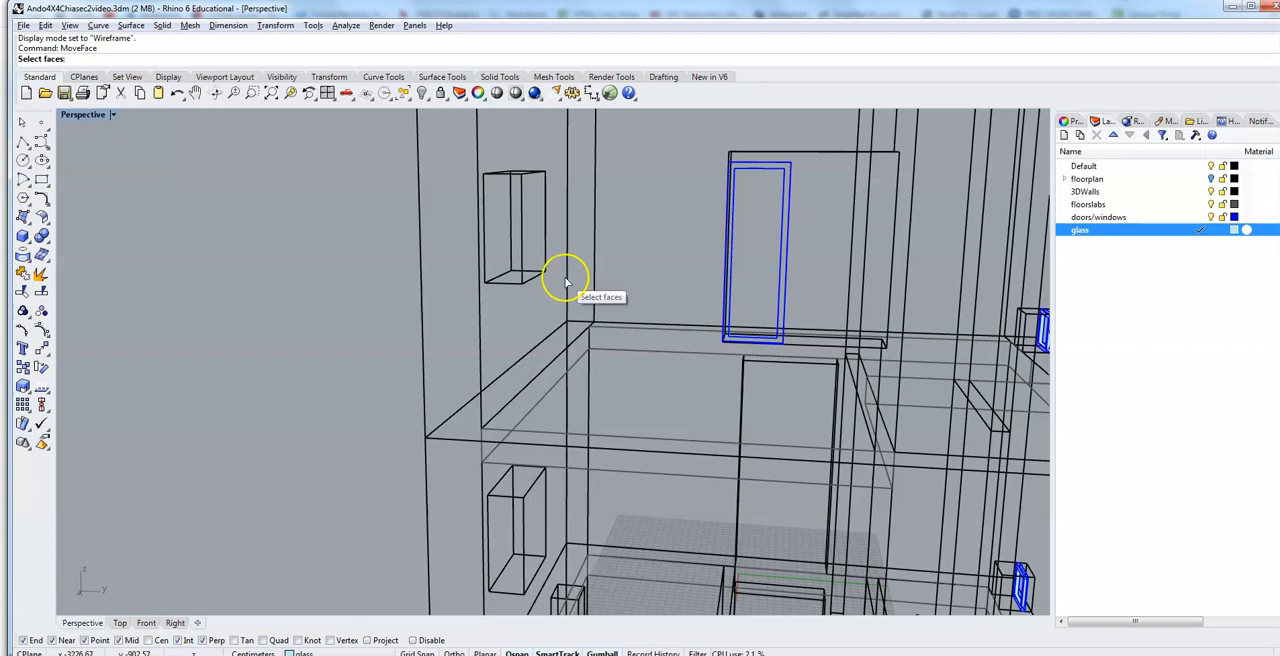
{"action": "left_click_drag", "start_coordinate": [775, 138], "coordinate": [799, 353]}
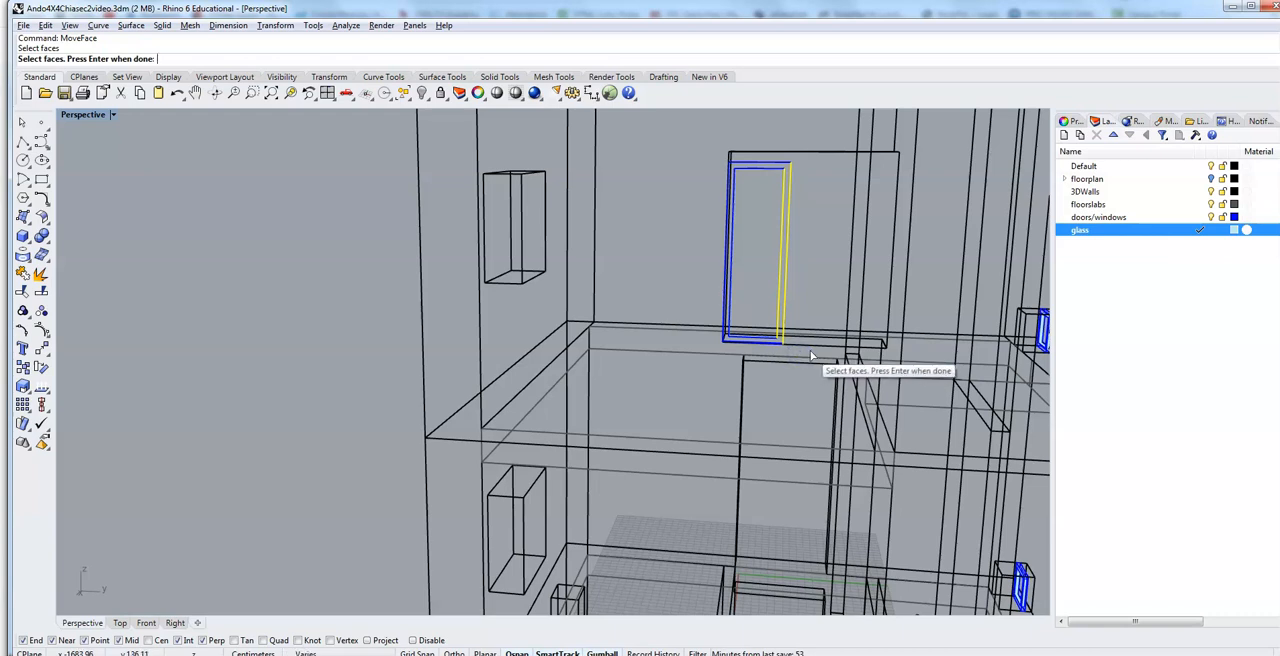
{"action": "left_click", "coordinate": [112, 114]}
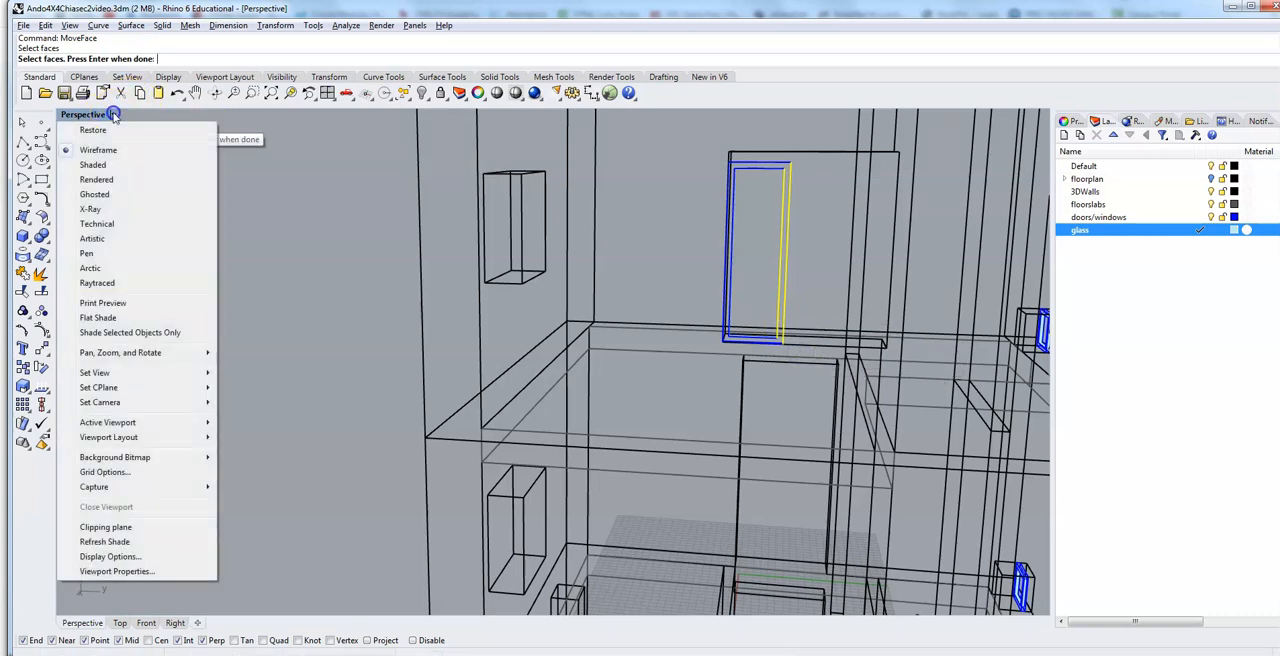
{"action": "left_click", "coordinate": [92, 164]}
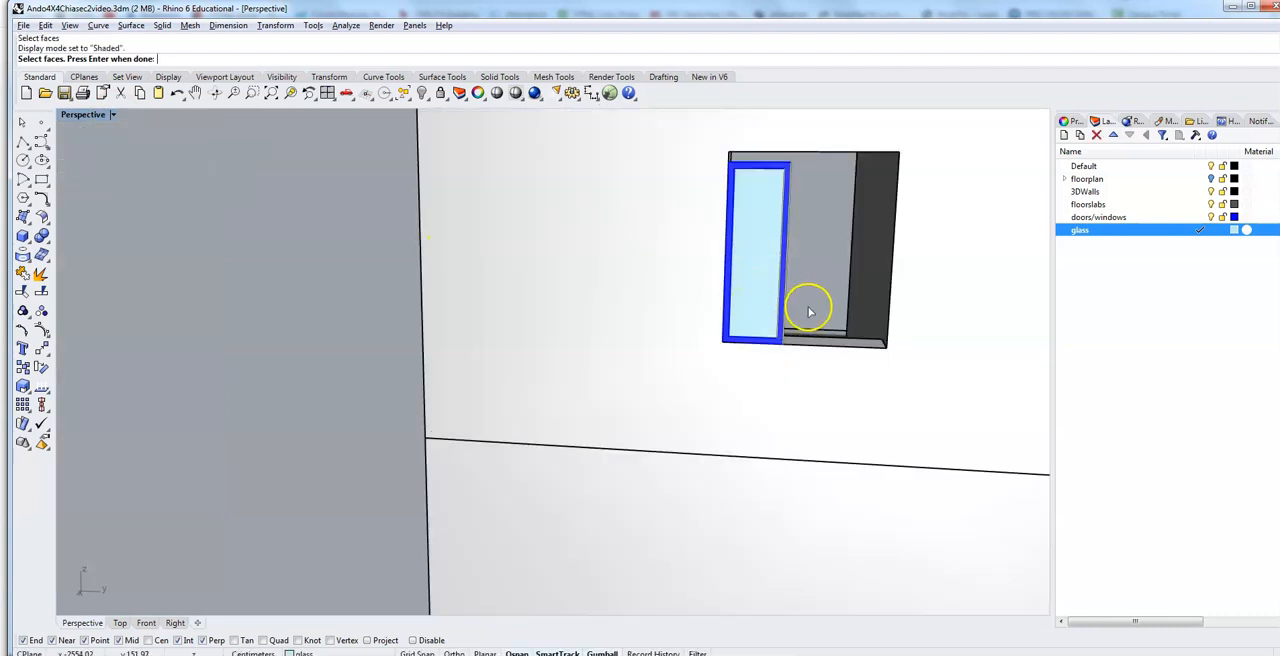
Step: Move the picked side faces 50 cm from the frame's lower outer corner to the opening's far lower corner
{"action": "right_click_drag", "start_coordinate": [809, 312], "coordinate": [795, 307]}
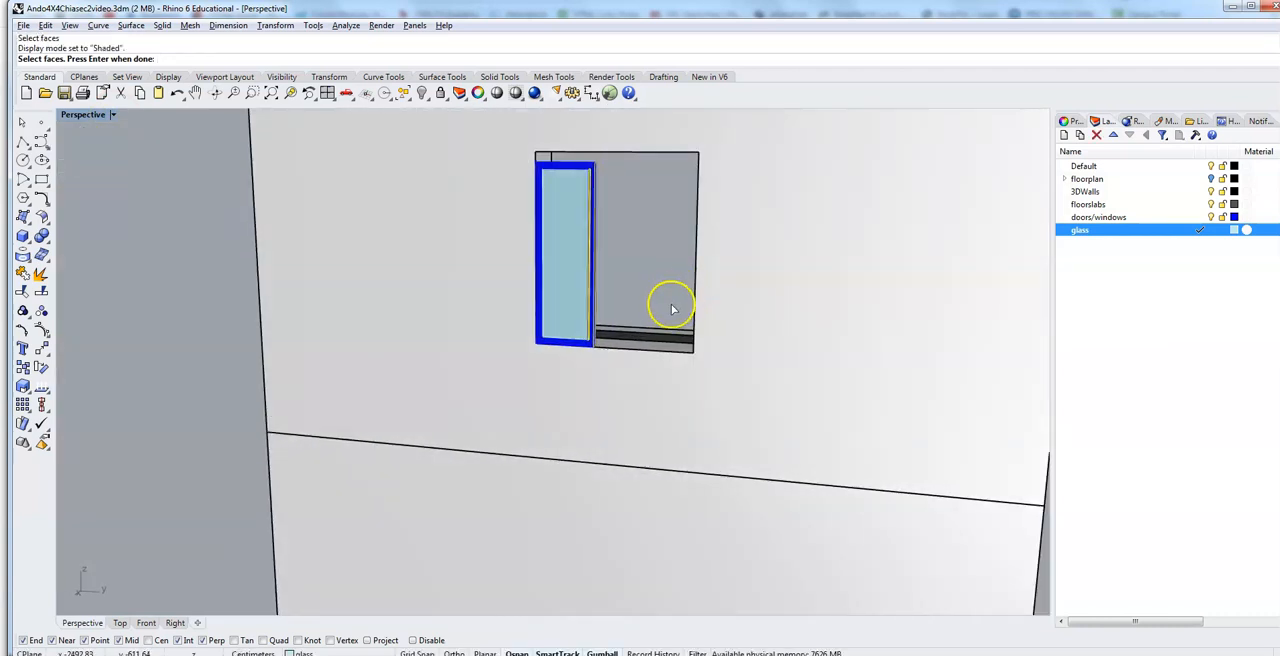
{"action": "scroll", "coordinate": [605, 352], "scroll_direction": "up", "scroll_amount": 5}
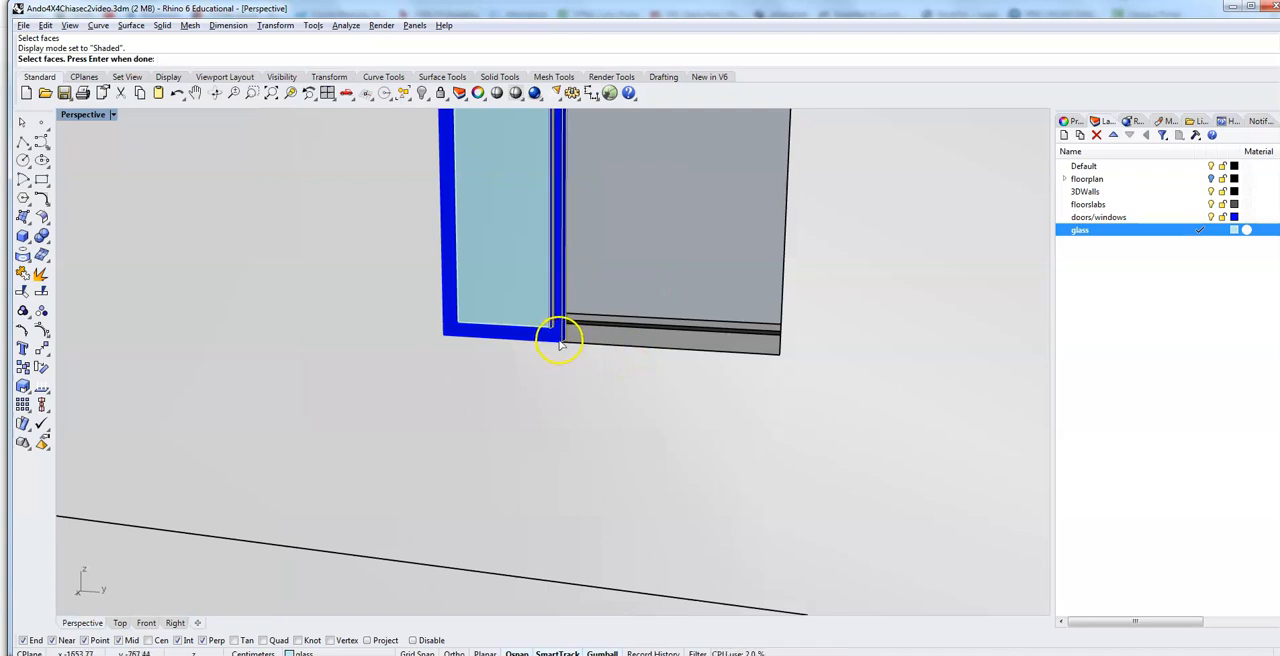
{"action": "key", "text": "Return"}
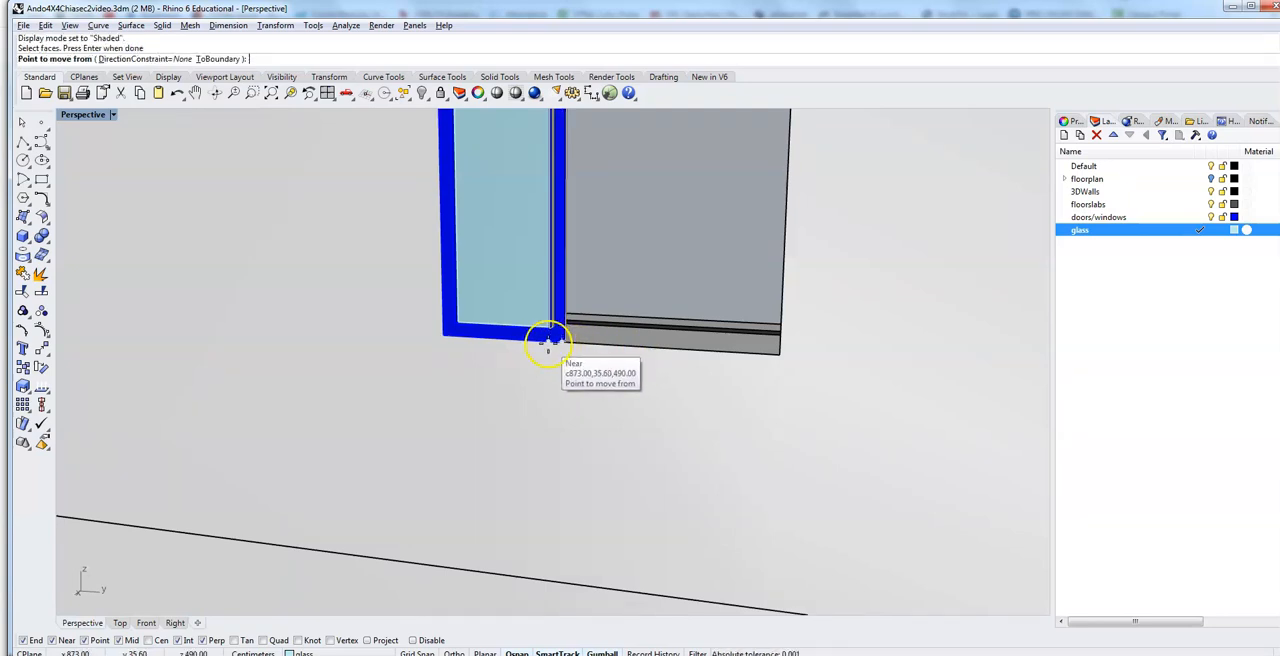
{"action": "scroll", "coordinate": [550, 343], "scroll_direction": "up", "scroll_amount": 3}
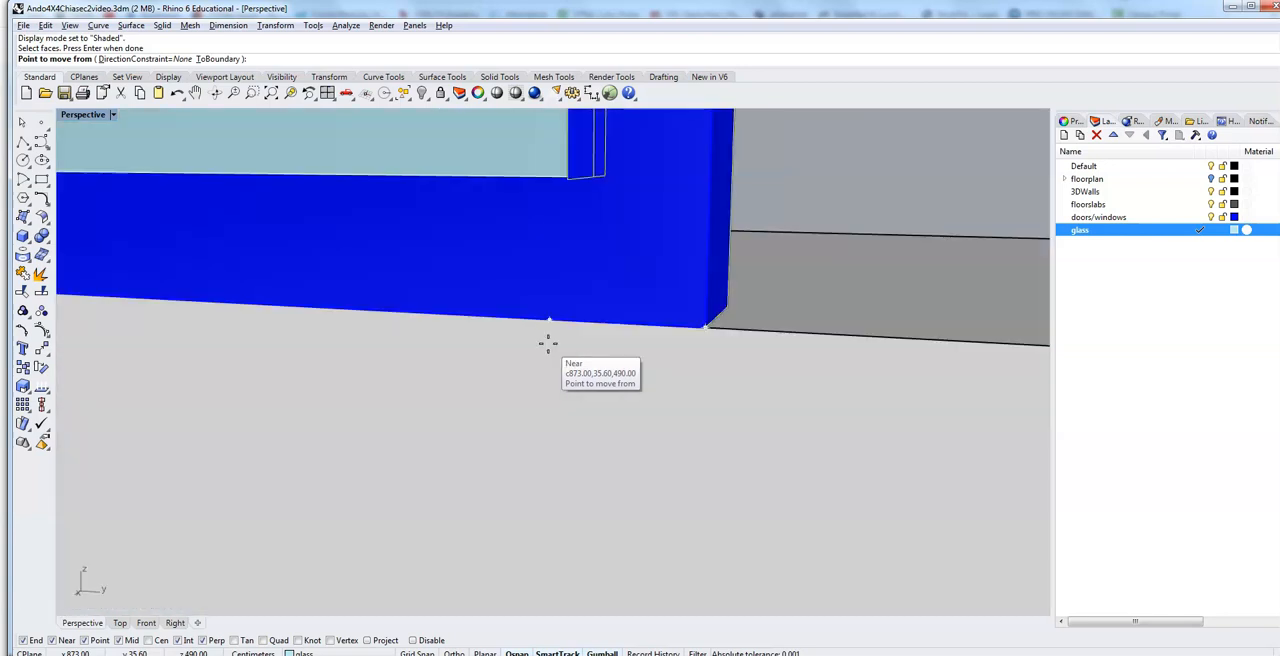
{"action": "left_click", "coordinate": [706, 324]}
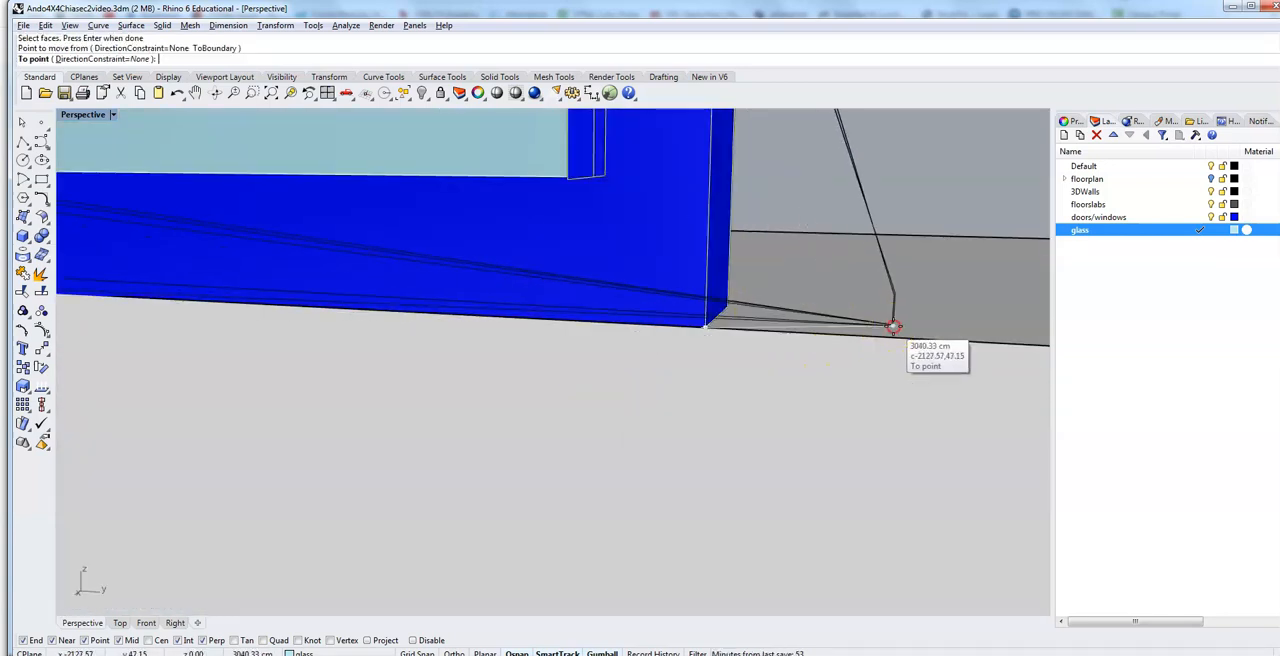
{"action": "scroll", "coordinate": [886, 329], "scroll_direction": "up", "scroll_amount": 2}
{"action": "scroll", "coordinate": [674, 389], "scroll_direction": "down", "scroll_amount": 5}
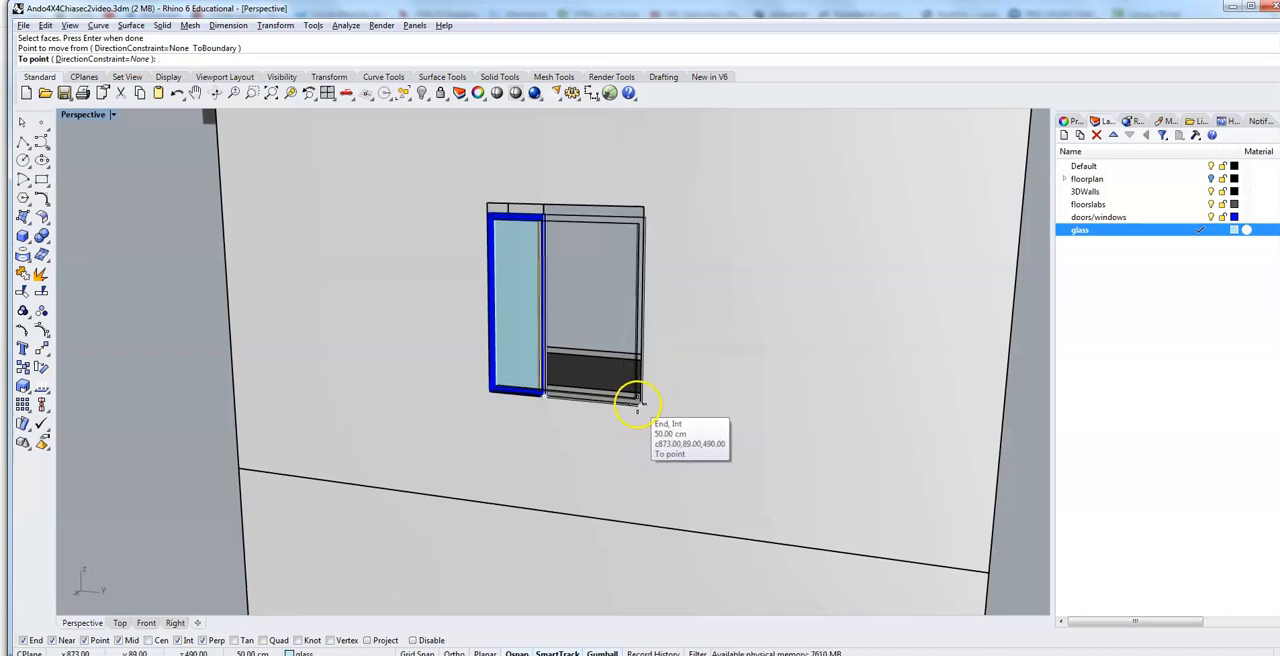
{"action": "left_click", "coordinate": [637, 404]}
{"action": "right_click_drag", "start_coordinate": [531, 360], "coordinate": [663, 373]}
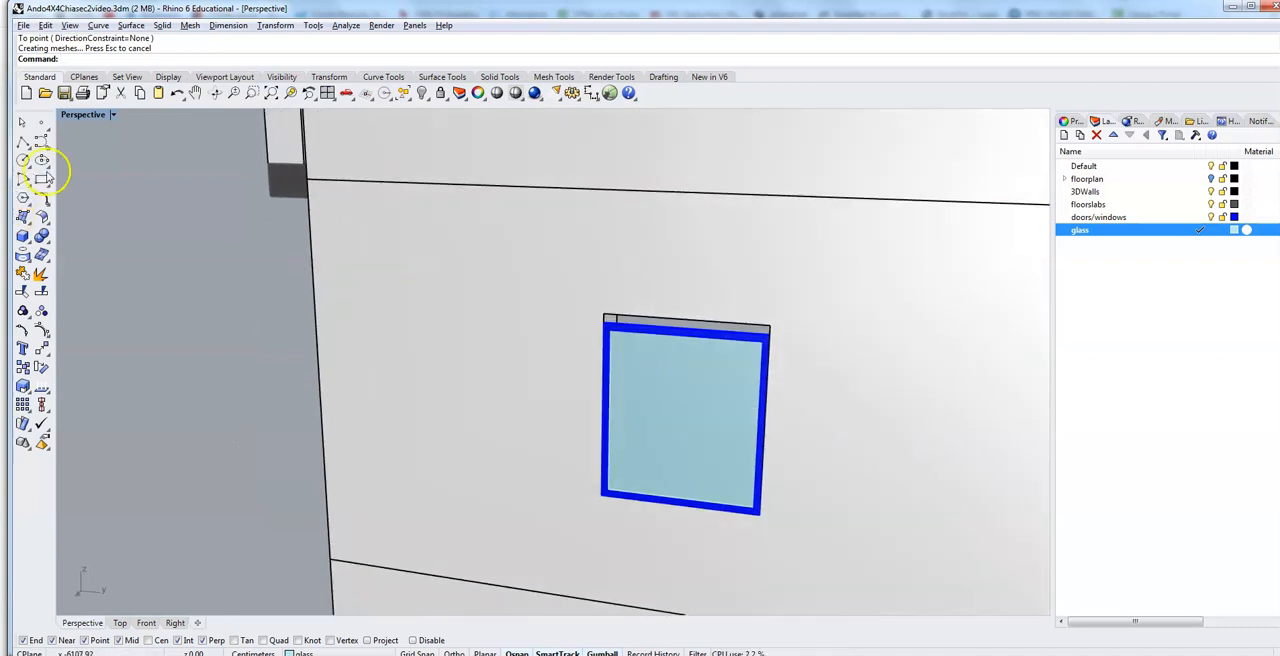
Step: In Wireframe display, start MoveFace again and pick the upper faces of the widened frame and glass
{"action": "left_click", "coordinate": [100, 114]}
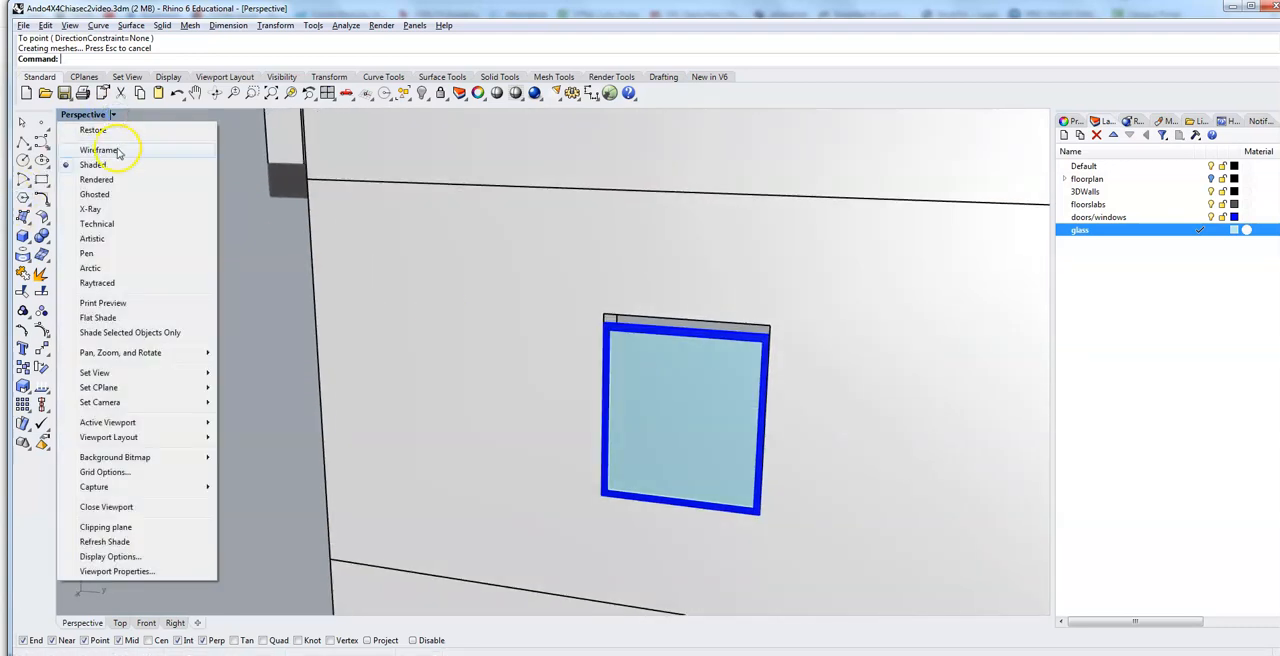
{"action": "left_click", "coordinate": [100, 150]}
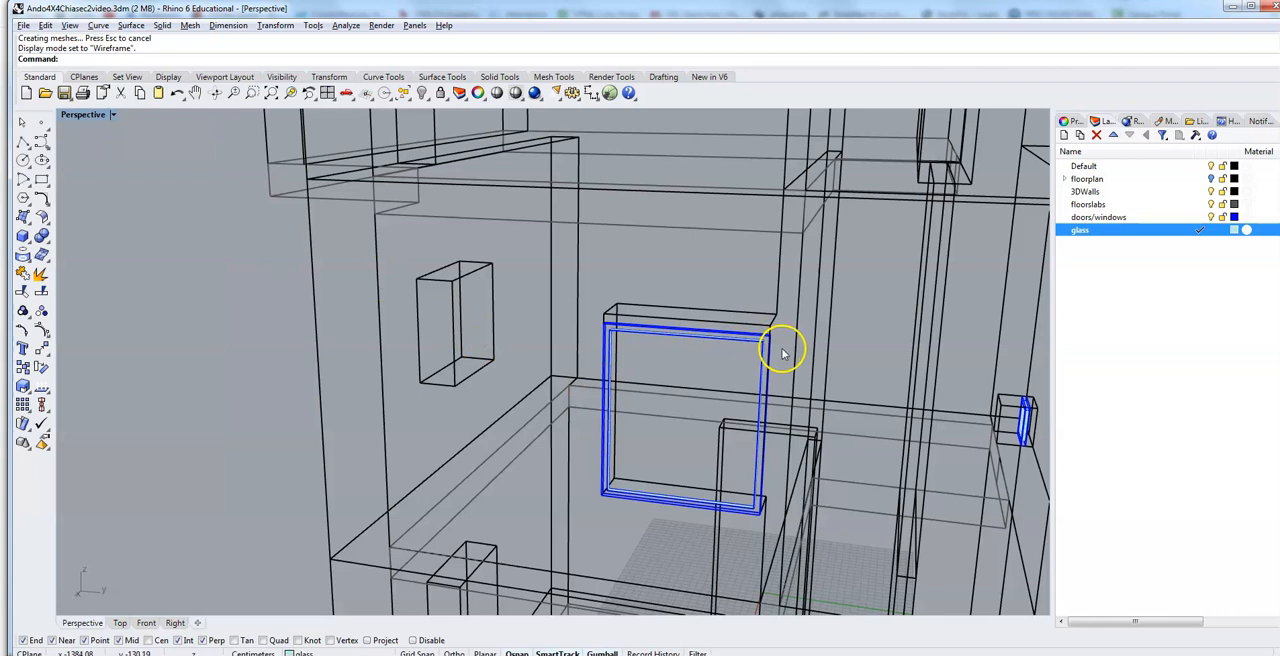
{"action": "left_click_drag", "start_coordinate": [588, 316], "coordinate": [588, 315]}
{"action": "left_click", "coordinate": [587, 345]}
{"action": "mouse_move", "coordinate": [594, 320]}
{"action": "right_mouse_down"}
{"action": "mouse_move", "coordinate": [607, 324]}
{"action": "mouse_move", "coordinate": [598, 315]}
{"action": "right_mouse_up"}
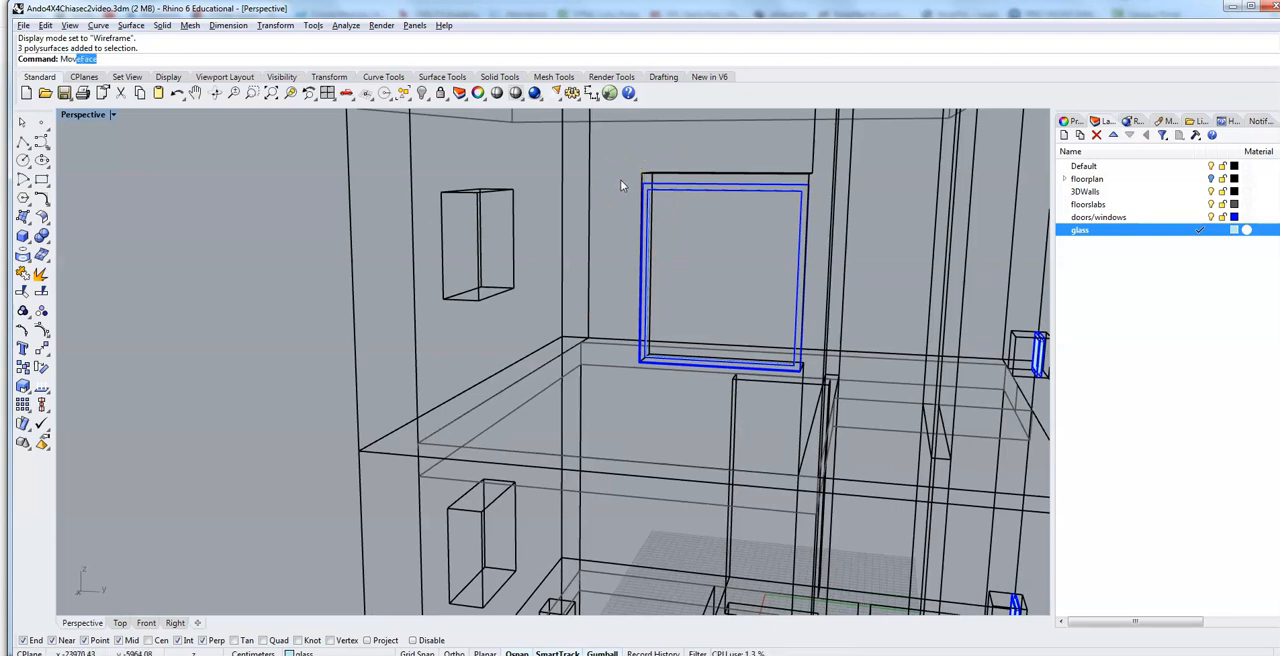
{"action": "type", "text": "Face"}
{"action": "key", "text": "Return"}
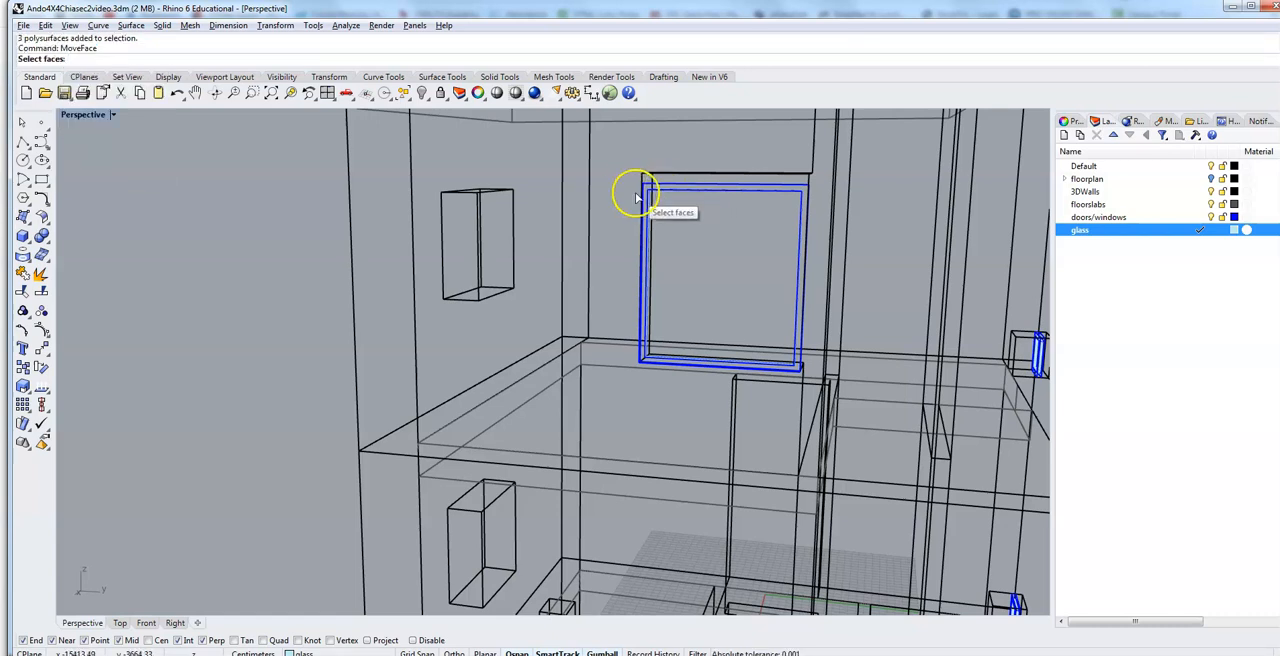
{"action": "left_click_drag", "start_coordinate": [626, 178], "coordinate": [821, 201]}
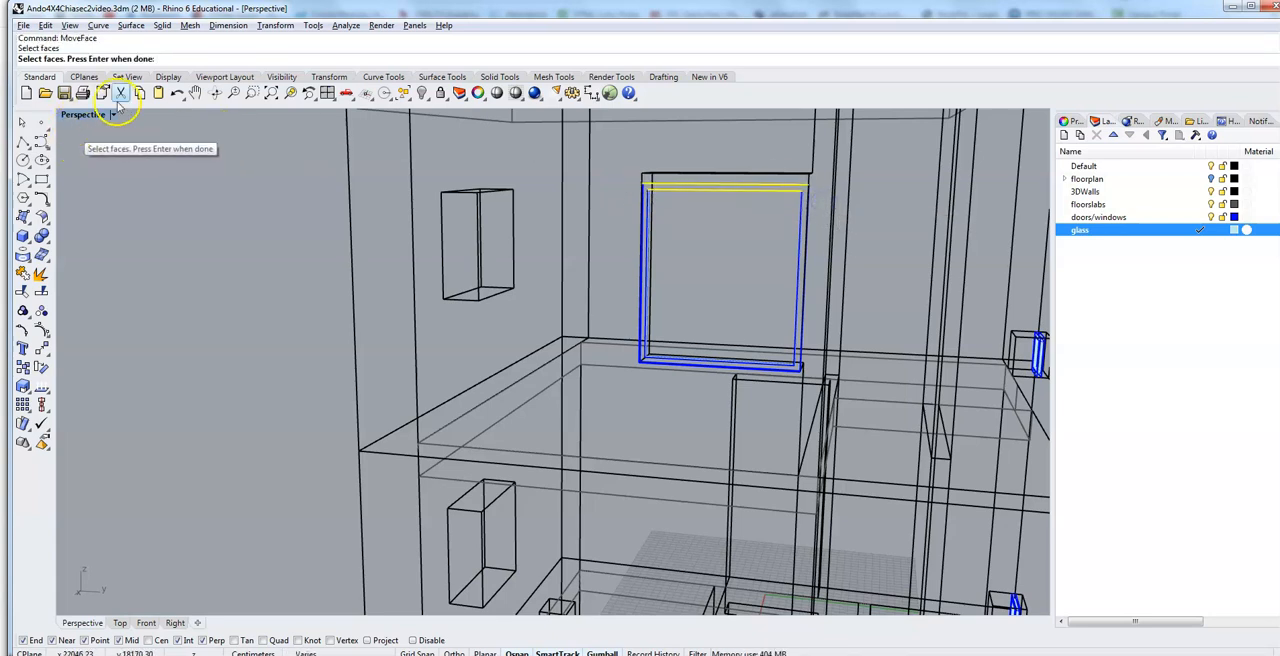
{"action": "key", "text": "Return"}
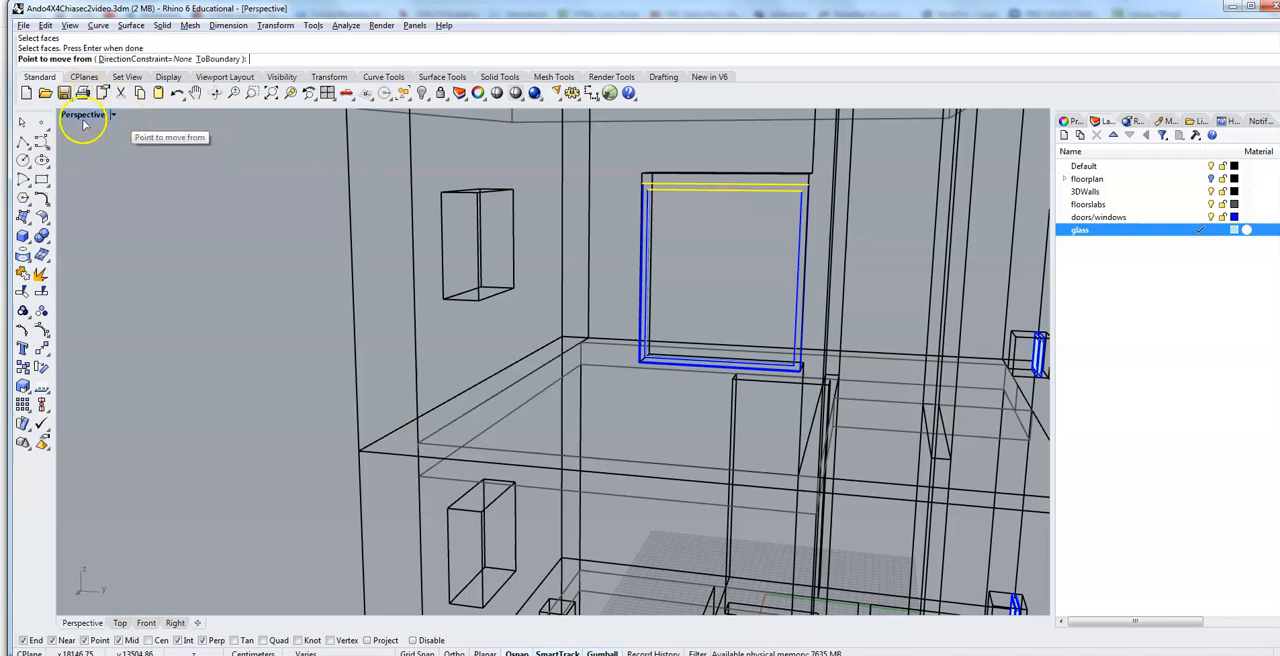
Step: Return to Shaded display and move the picked upper faces 5 cm up, from the frame's upper corner to the opening's upper corner
{"action": "left_click", "coordinate": [113, 115]}
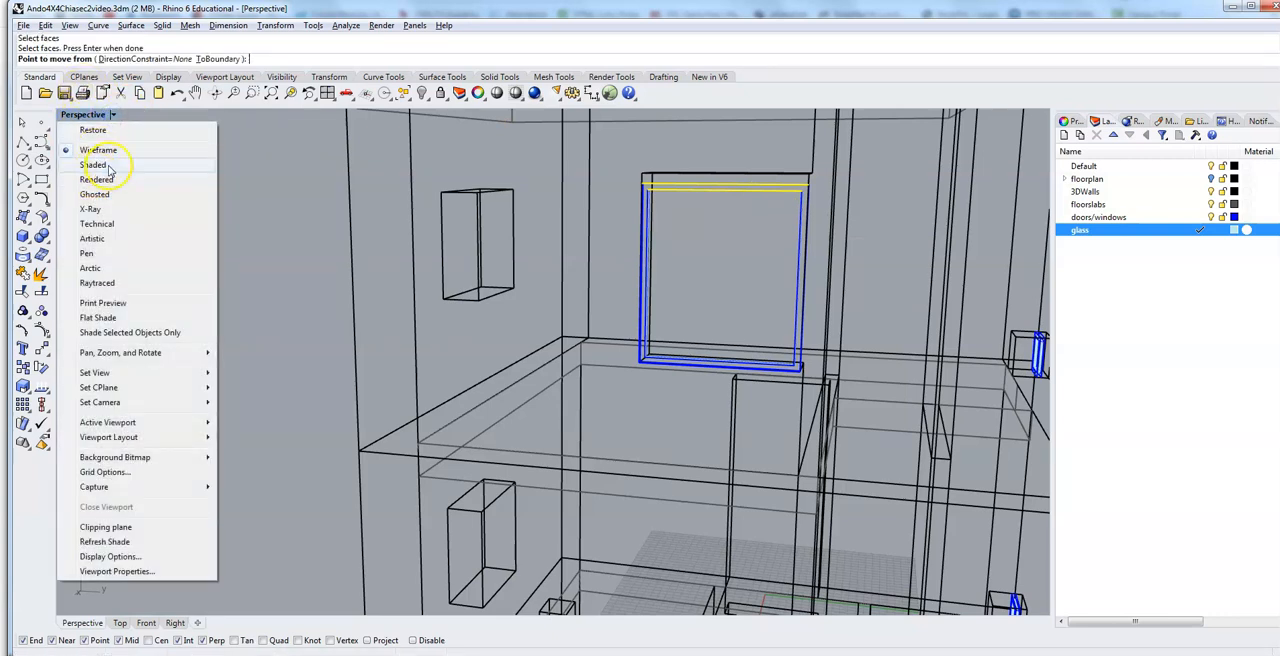
{"action": "left_click", "coordinate": [105, 165]}
{"action": "scroll", "coordinate": [664, 208], "scroll_direction": "up", "scroll_amount": 3}
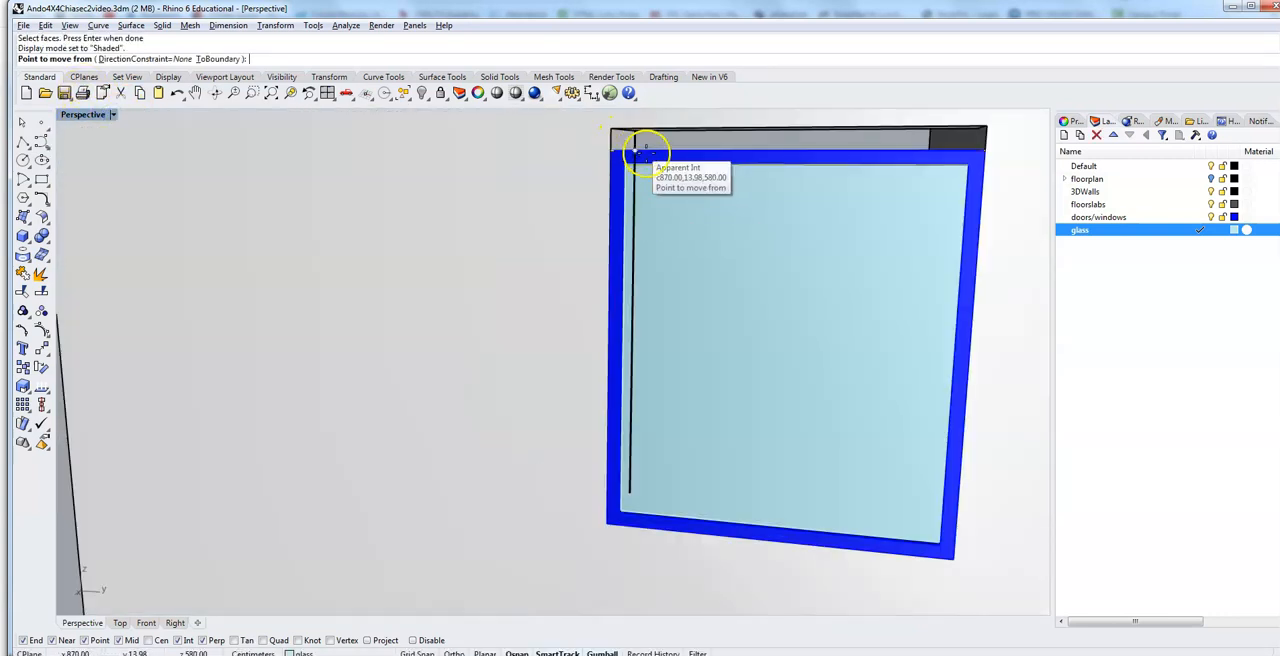
{"action": "left_click", "coordinate": [609, 148]}
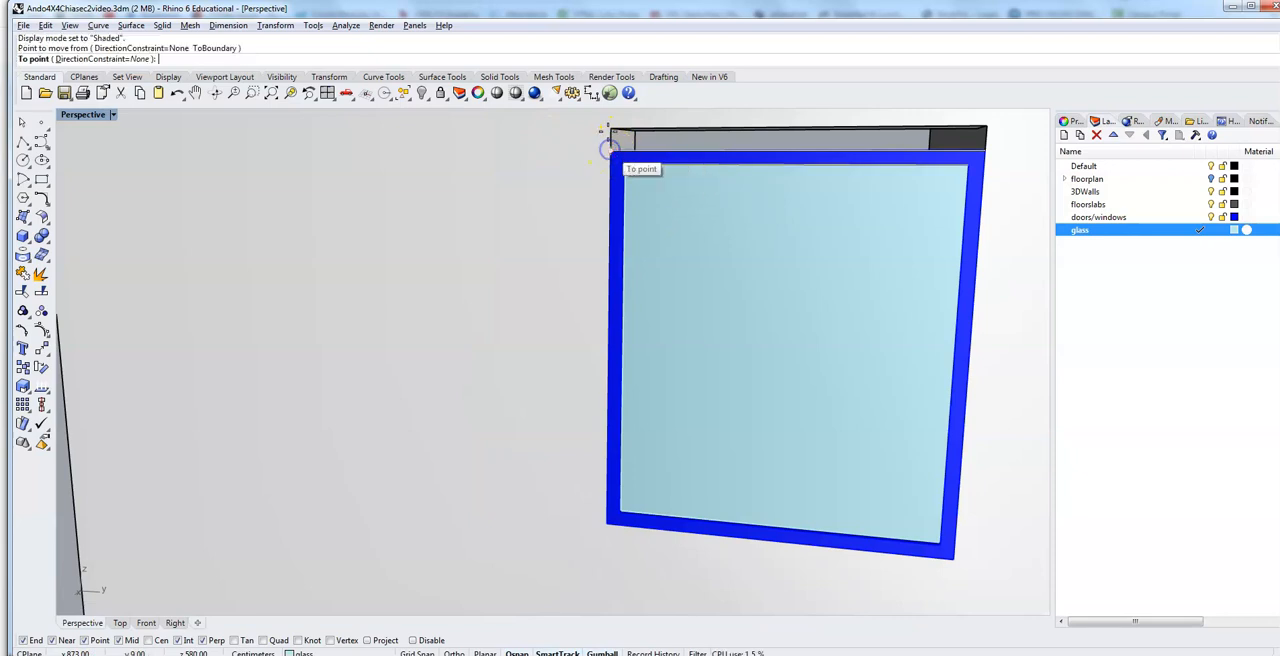
{"action": "left_click", "coordinate": [612, 134]}
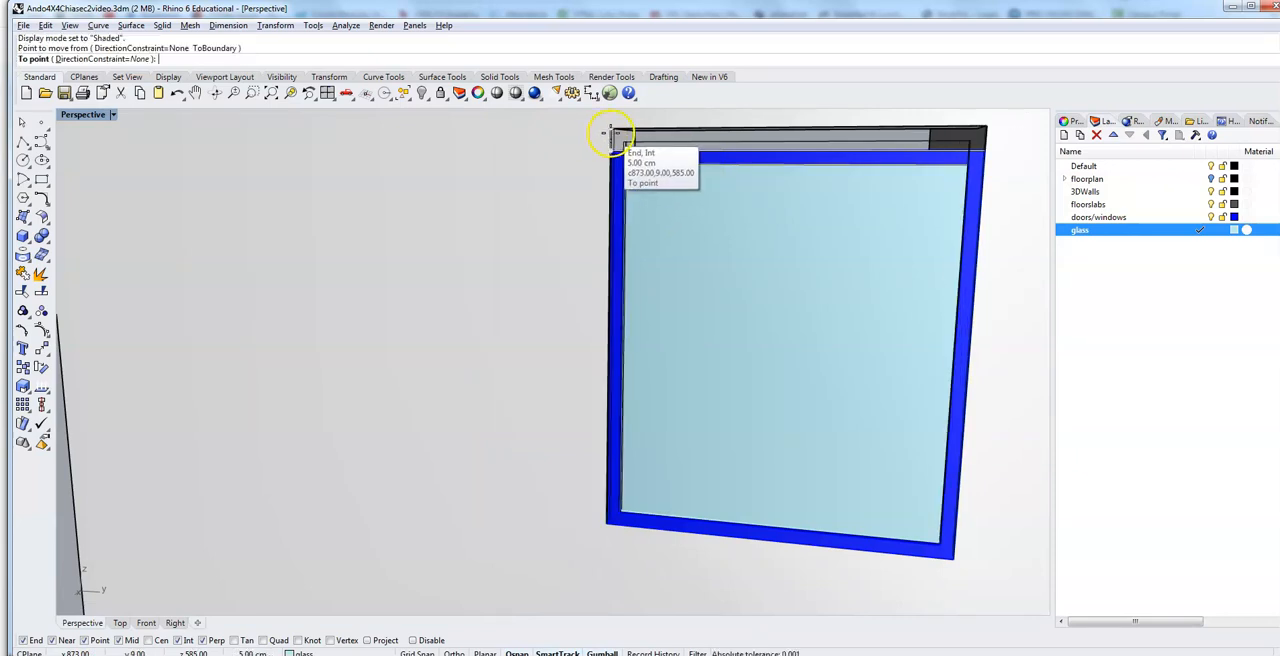
{"action": "right_click_drag", "start_coordinate": [648, 192], "coordinate": [640, 192]}
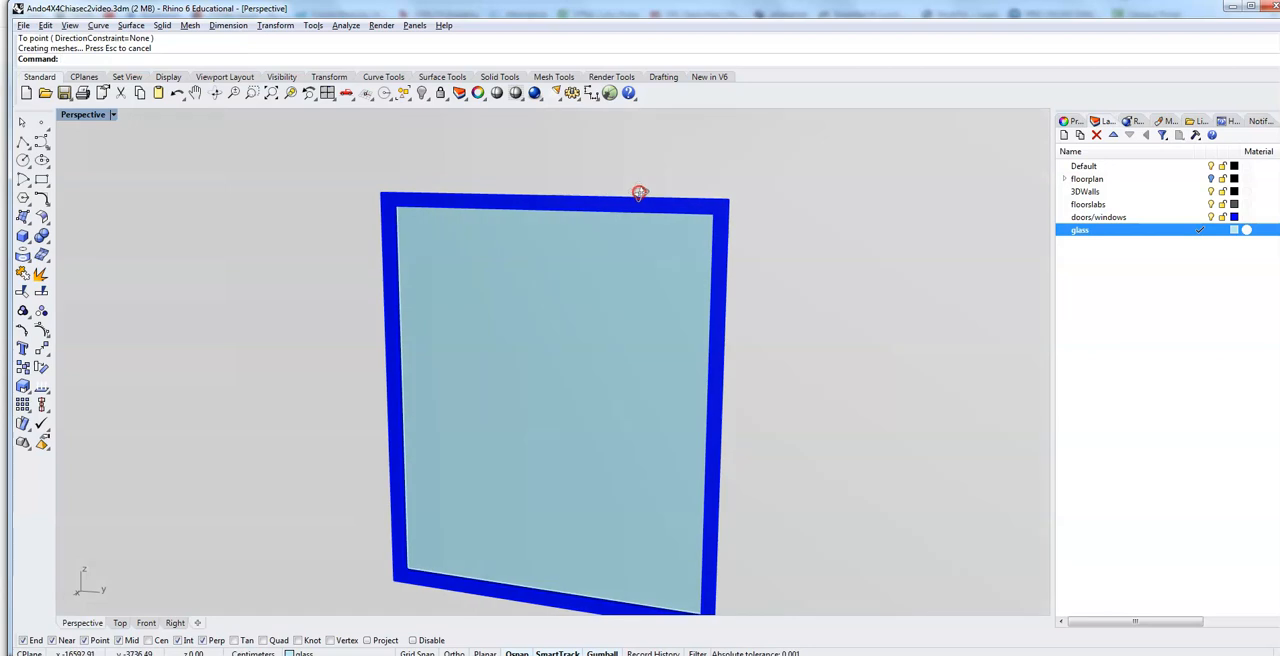
{"action": "scroll", "coordinate": [640, 197], "scroll_direction": "down", "scroll_amount": 4}
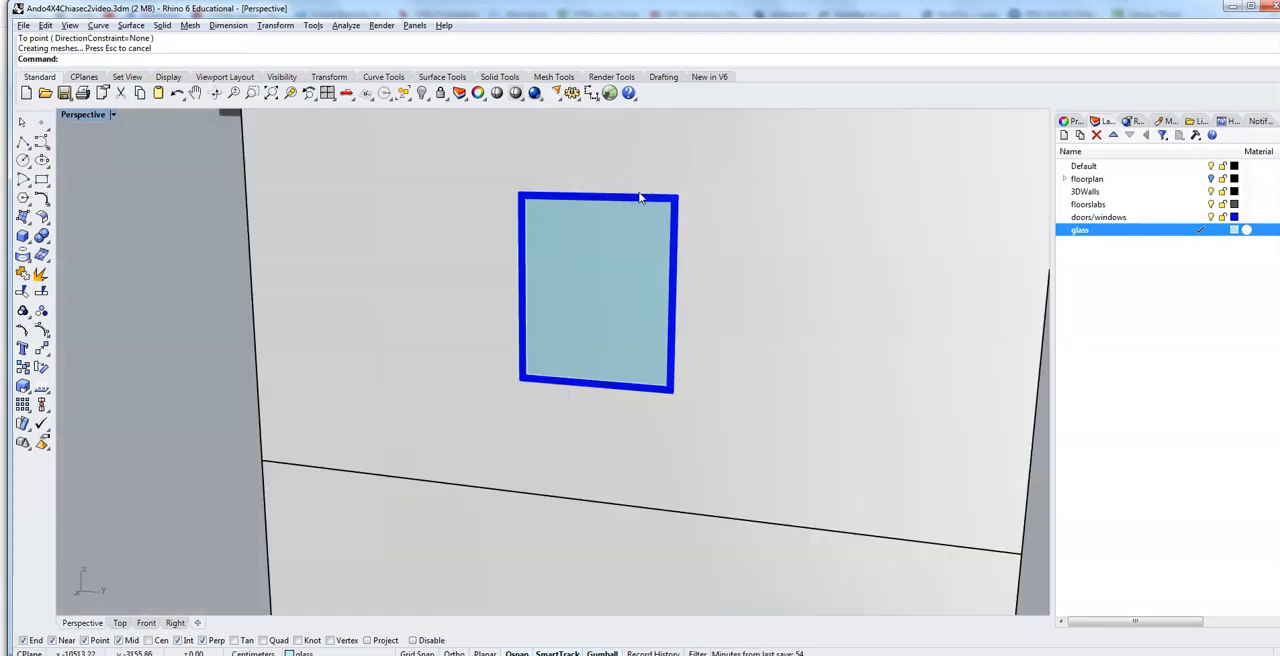
Step: Select the resized frame and glass, recess both into the wall with a numeric gumball move perpendicular to the facade, and deselect them
{"action": "left_click", "coordinate": [583, 200]}
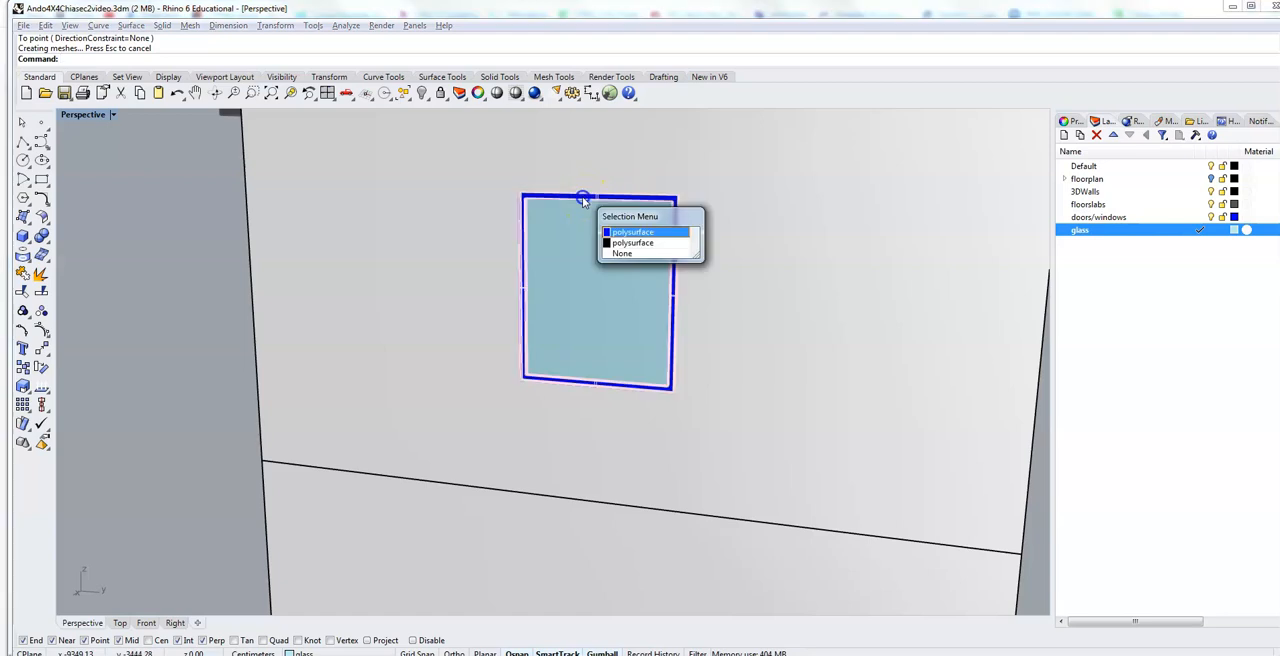
{"action": "left_click", "coordinate": [632, 232]}
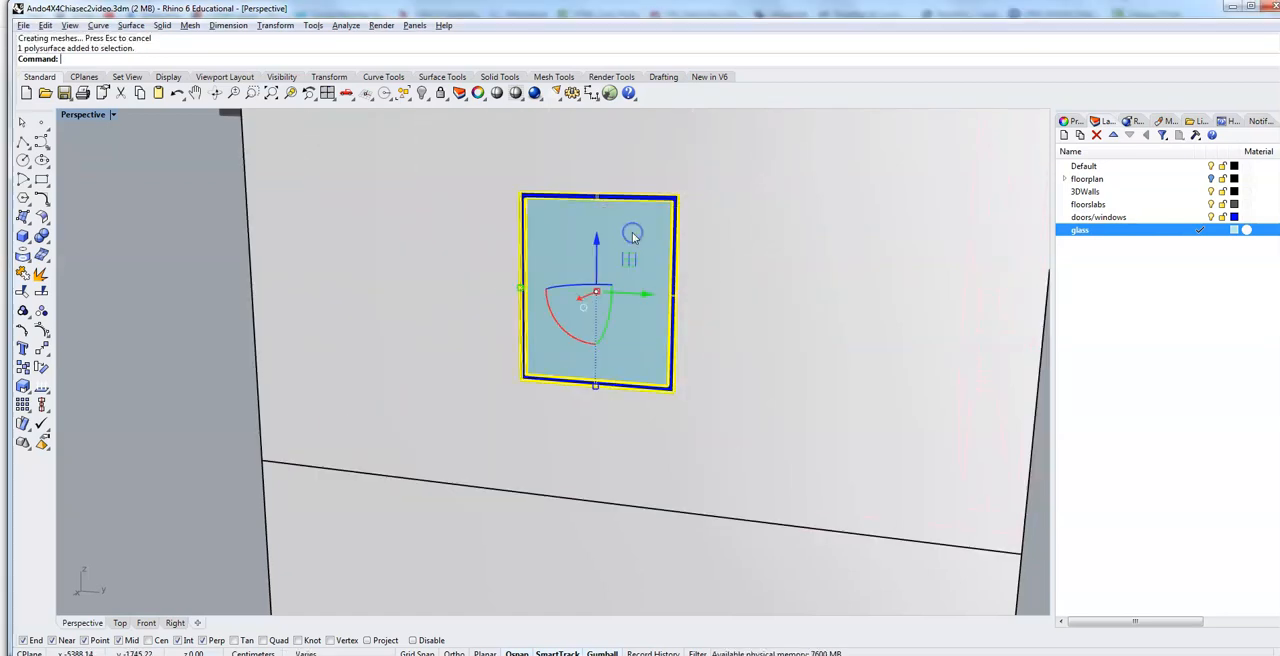
{"action": "left_click", "coordinate": [629, 245]}
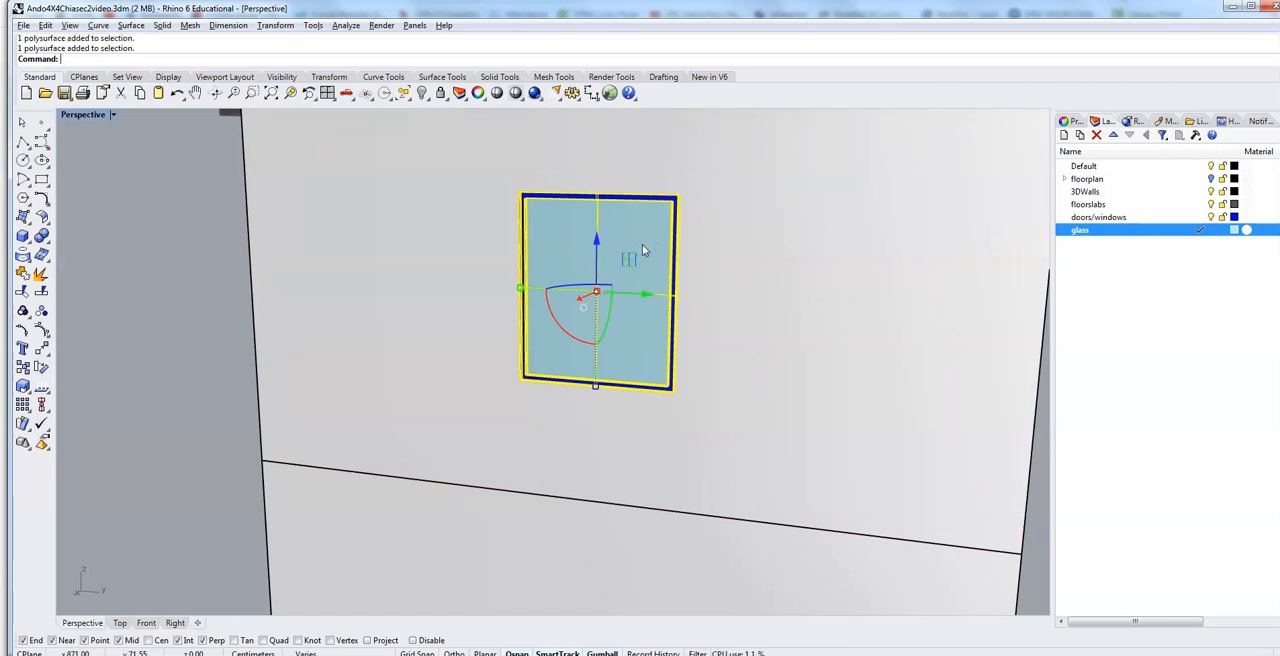
{"action": "right_click_drag", "start_coordinate": [543, 331], "coordinate": [542, 321]}
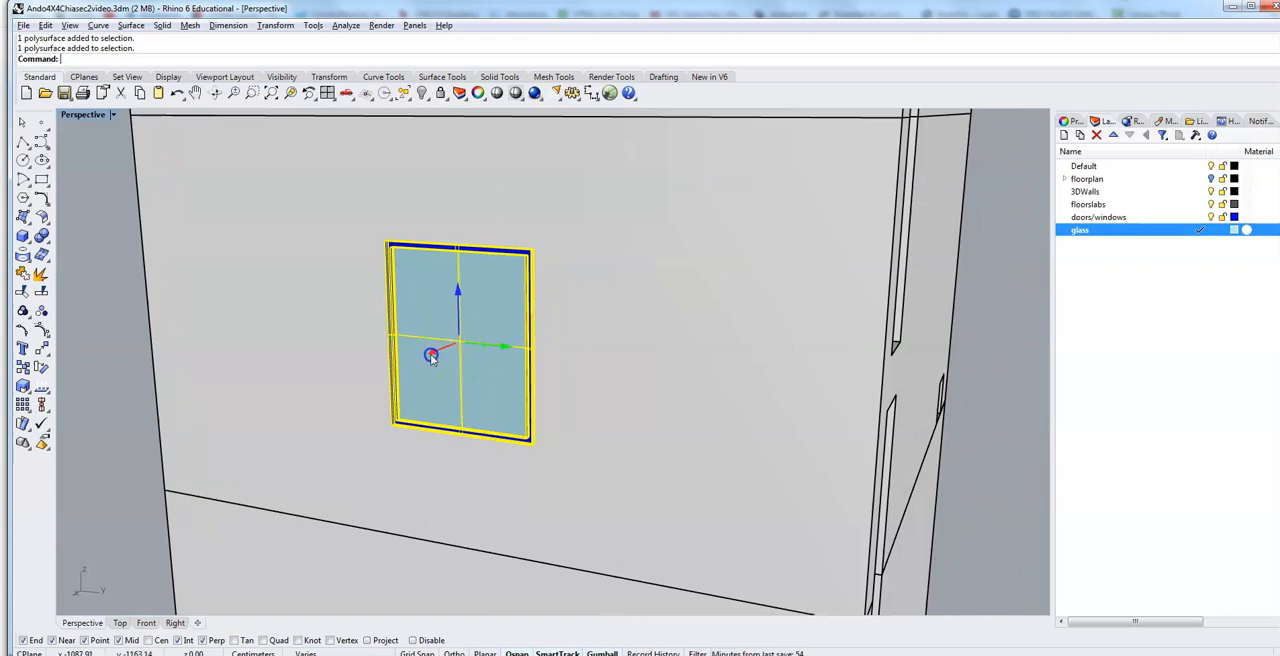
{"action": "left_click", "coordinate": [431, 357]}
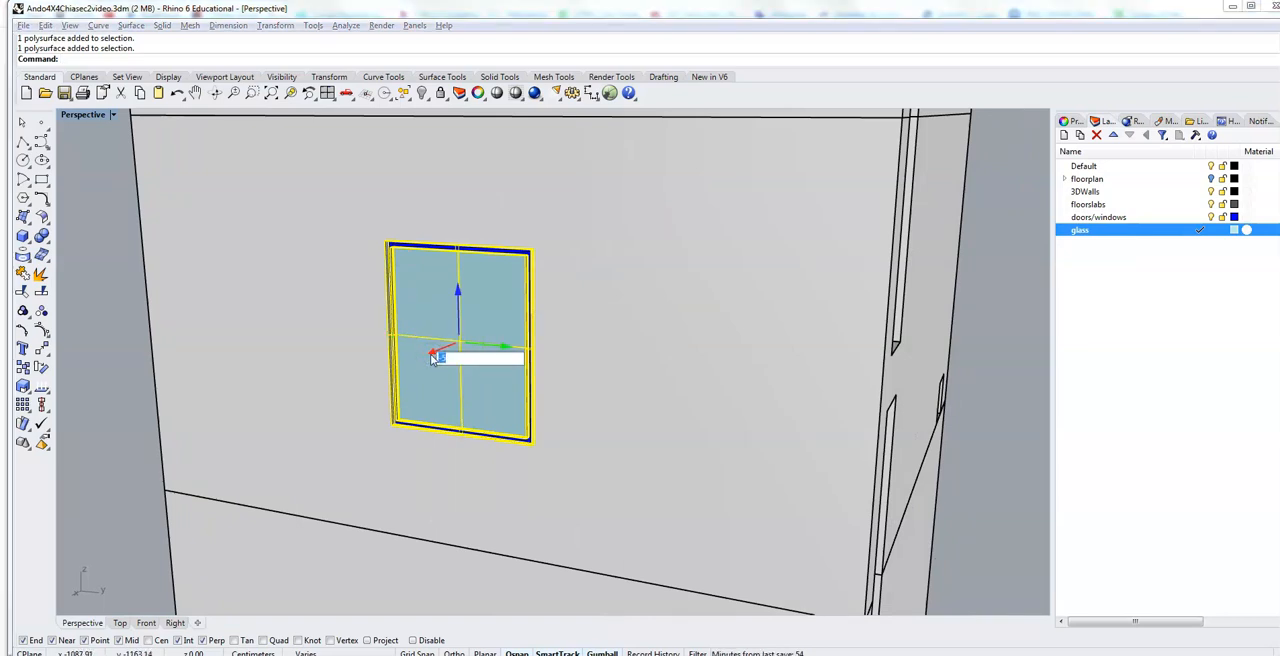
{"action": "key", "text": "Return"}
{"action": "left_click", "coordinate": [131, 309]}
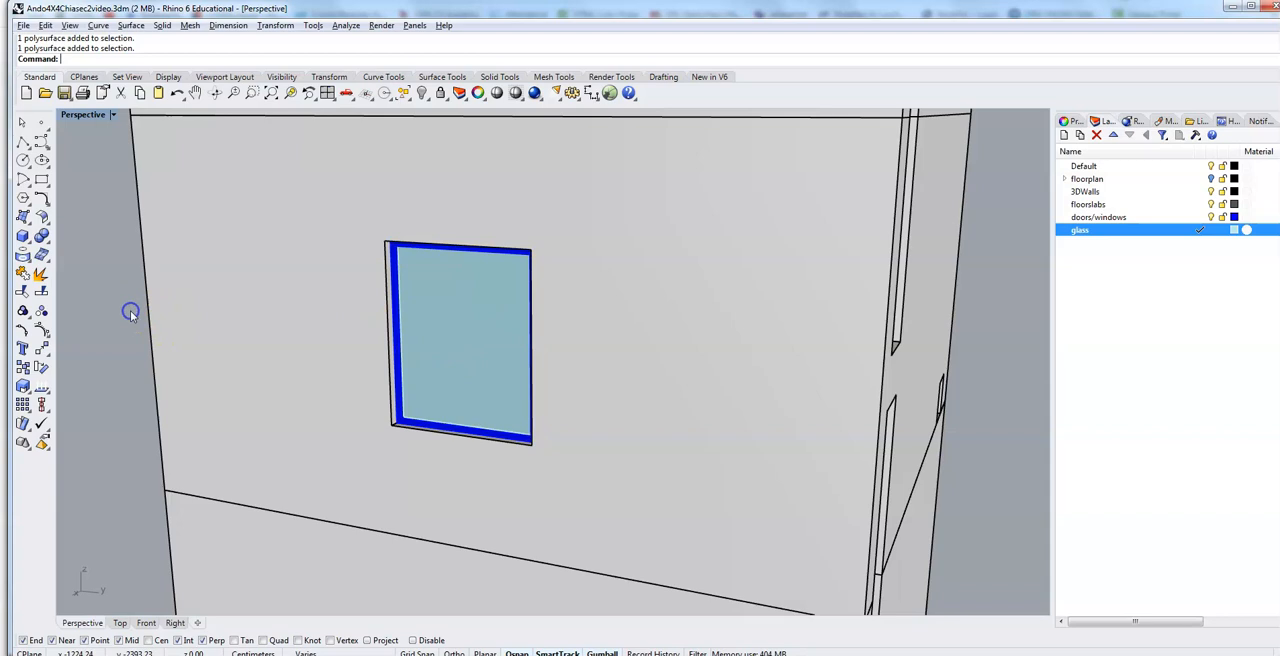
{"action": "right_click_drag", "start_coordinate": [254, 365], "coordinate": [277, 368]}
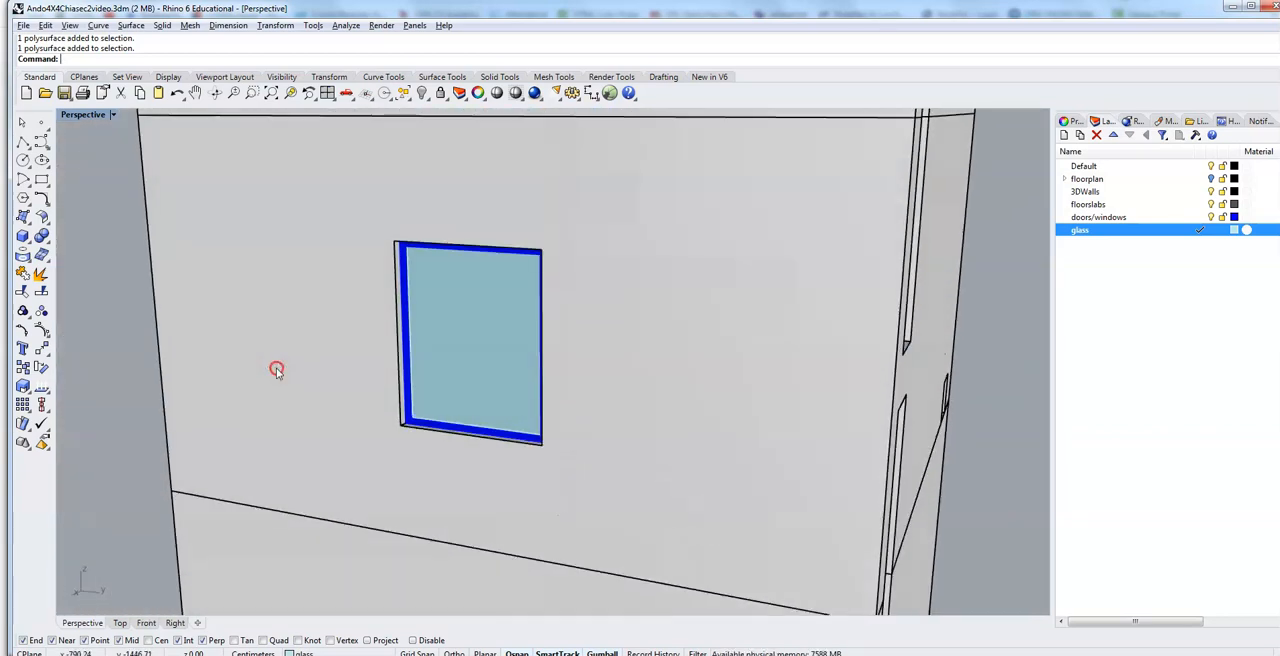